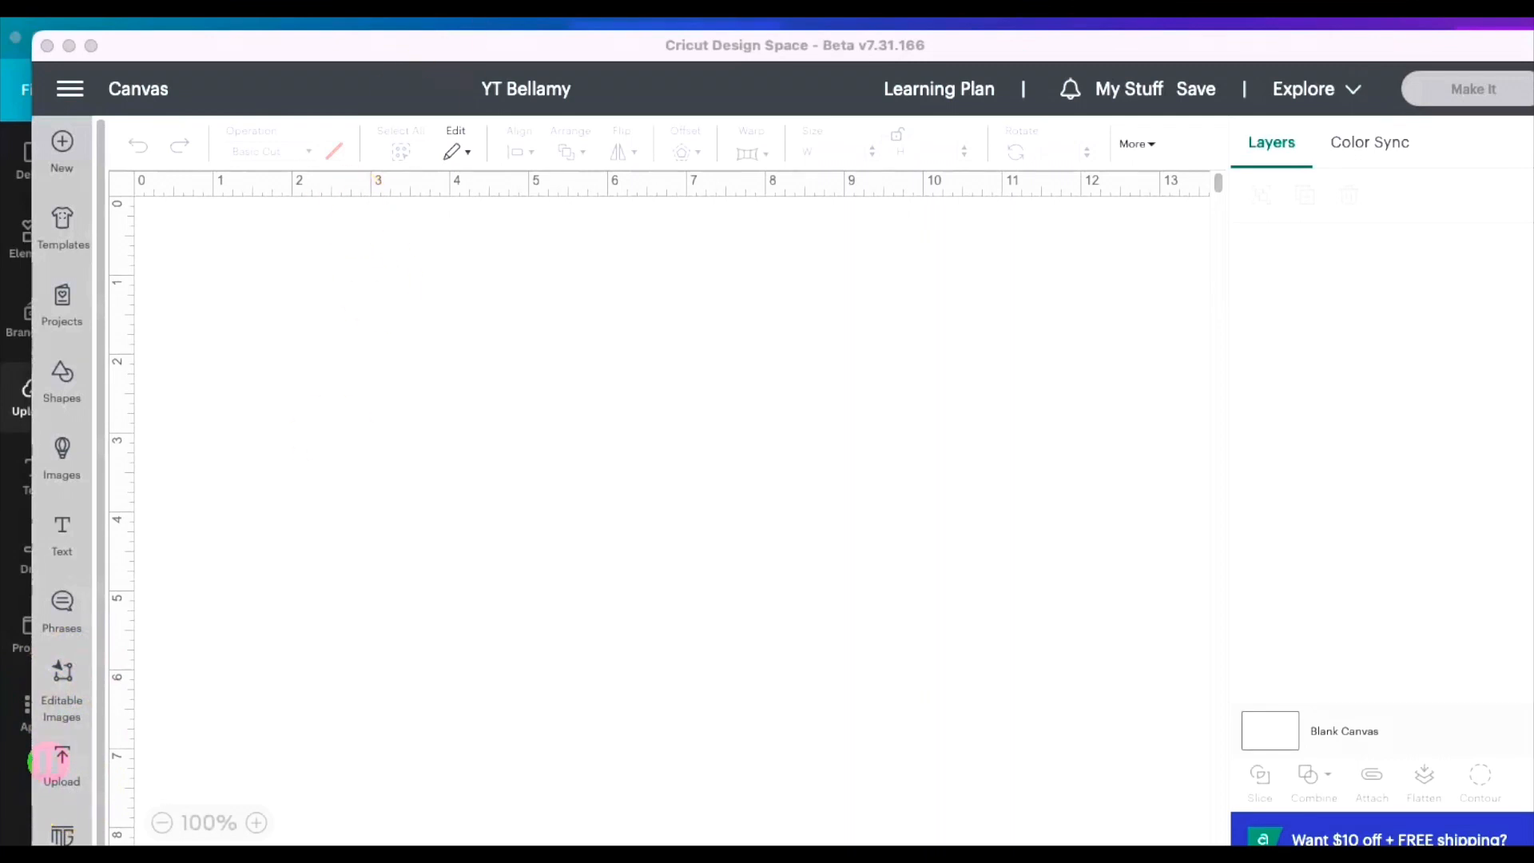
Find "TSL - Slanted DOLL box template 2.svg" by searching the computer for "slanted" and open it for image upload.
left_click_drag(384, 47, 352, 33)
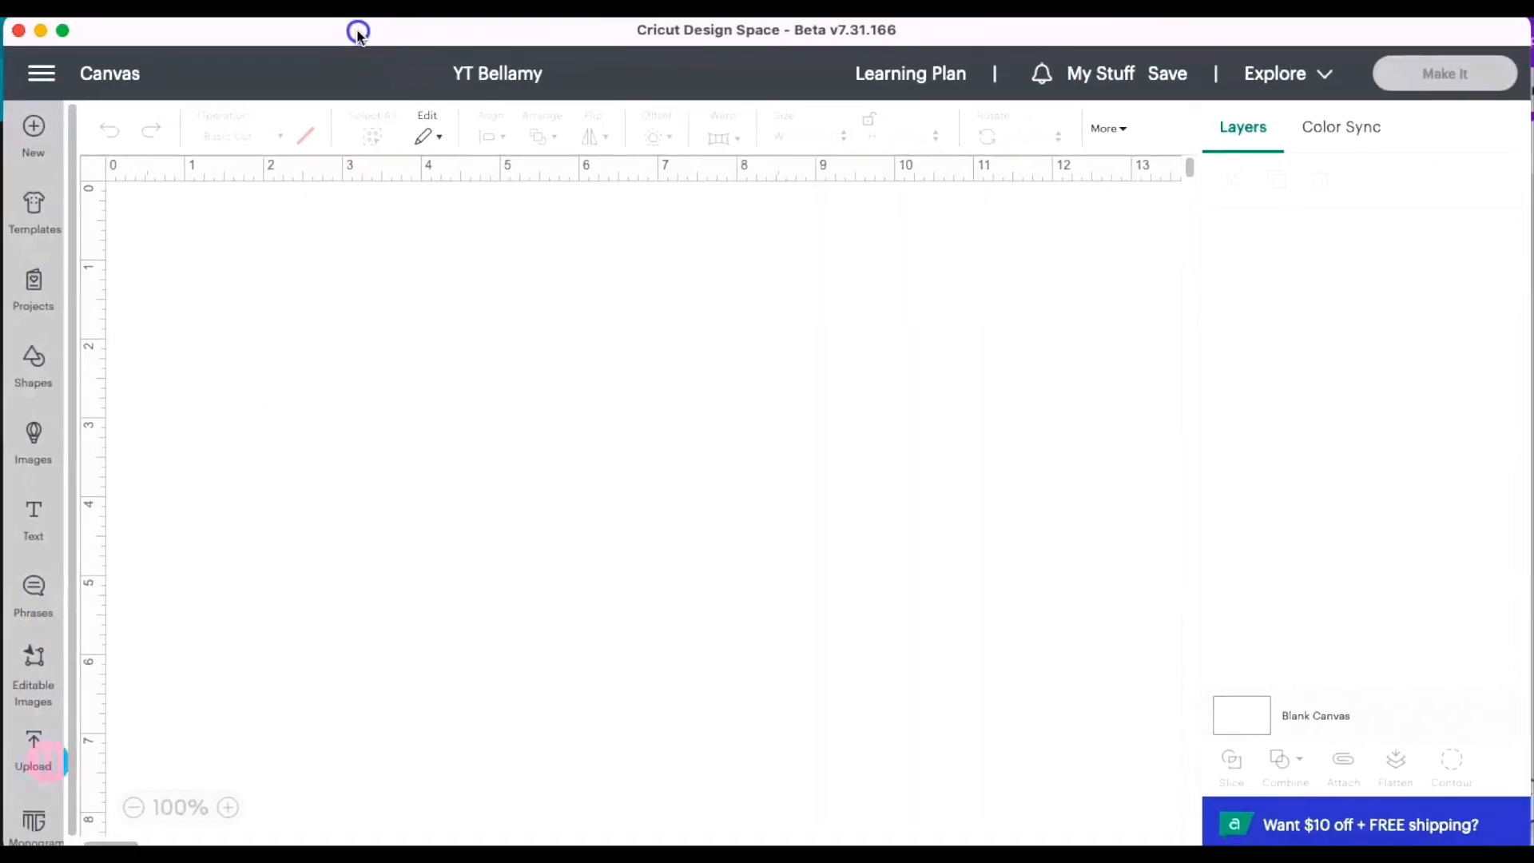
left_click(24, 735)
left_click(195, 414)
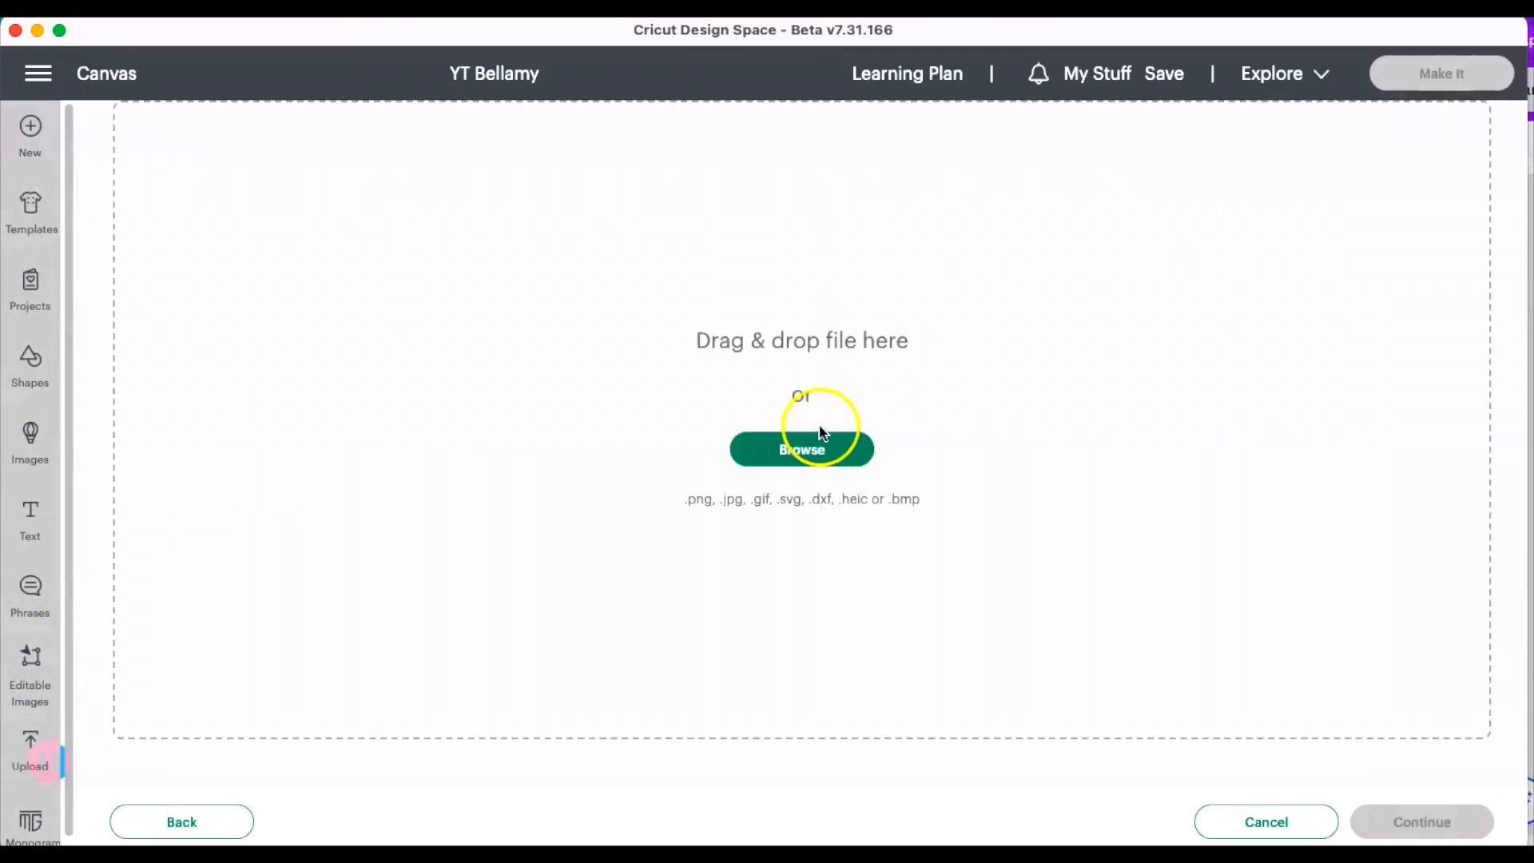
left_click(819, 452)
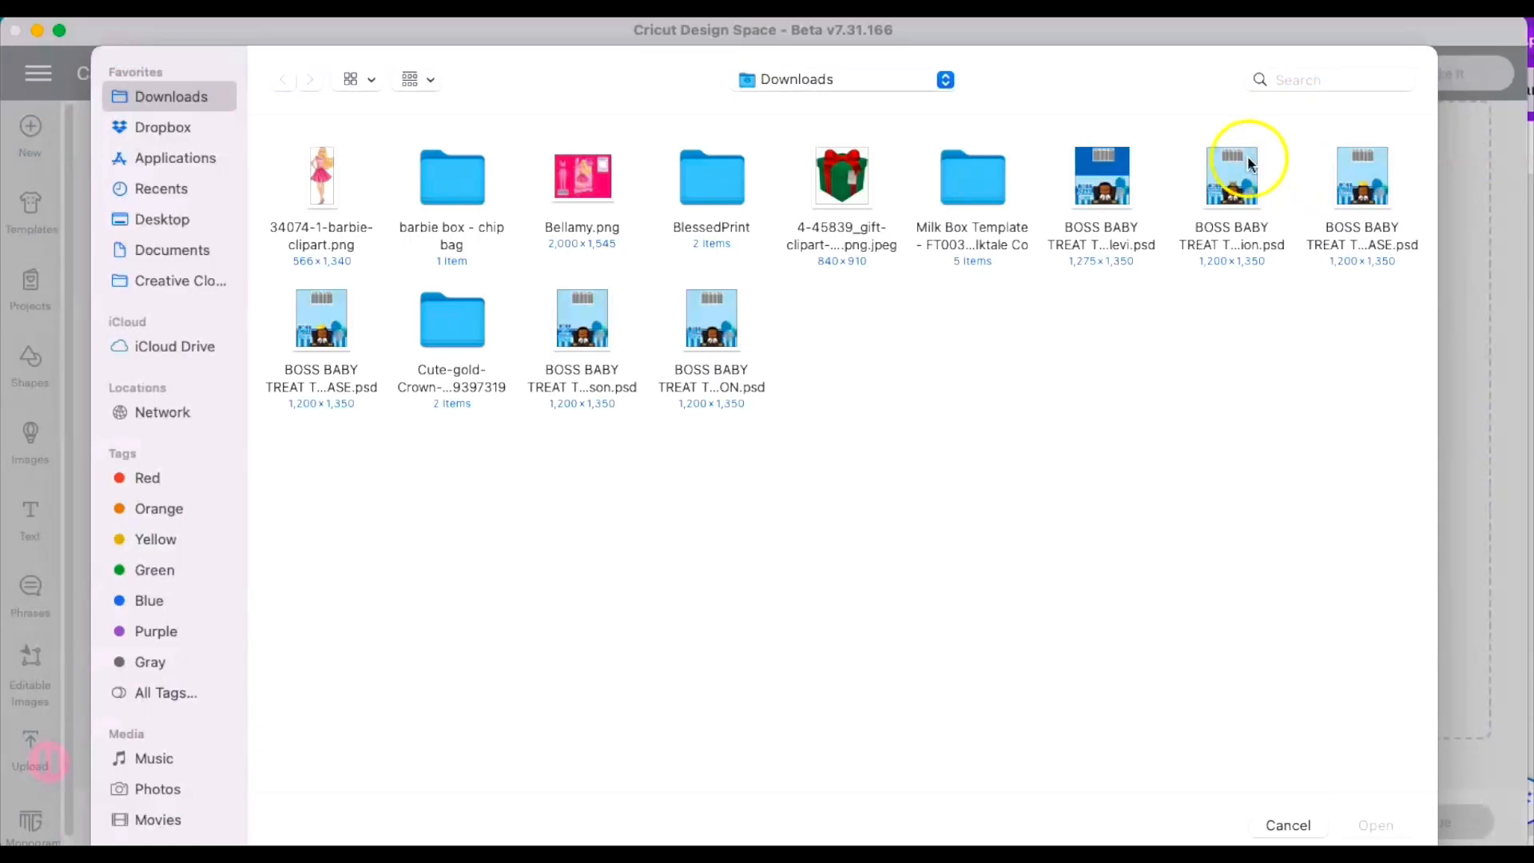
left_click(1299, 84)
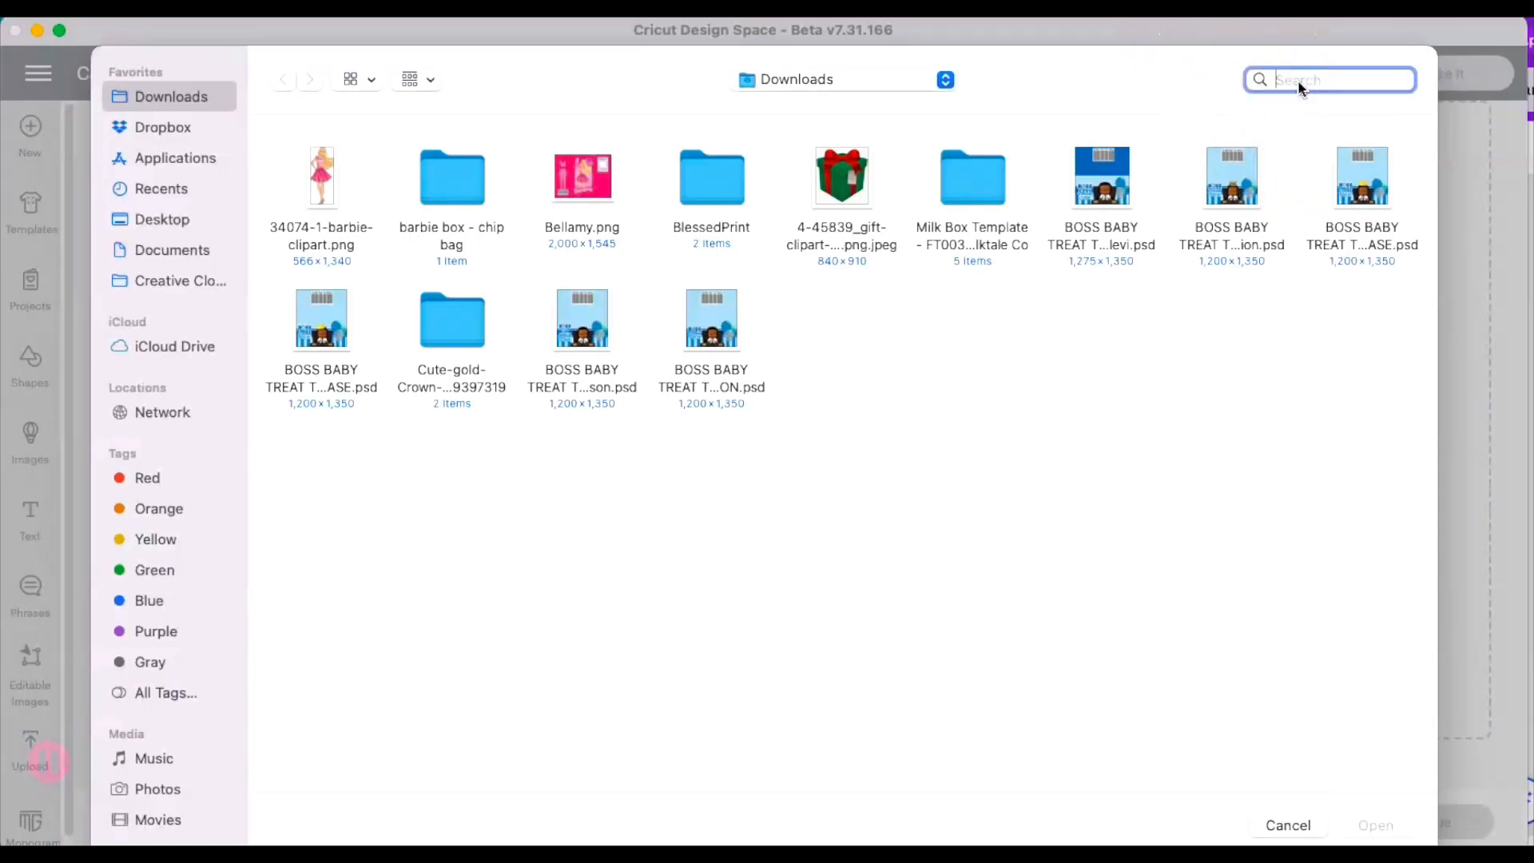
type("slanted")
key("Return")
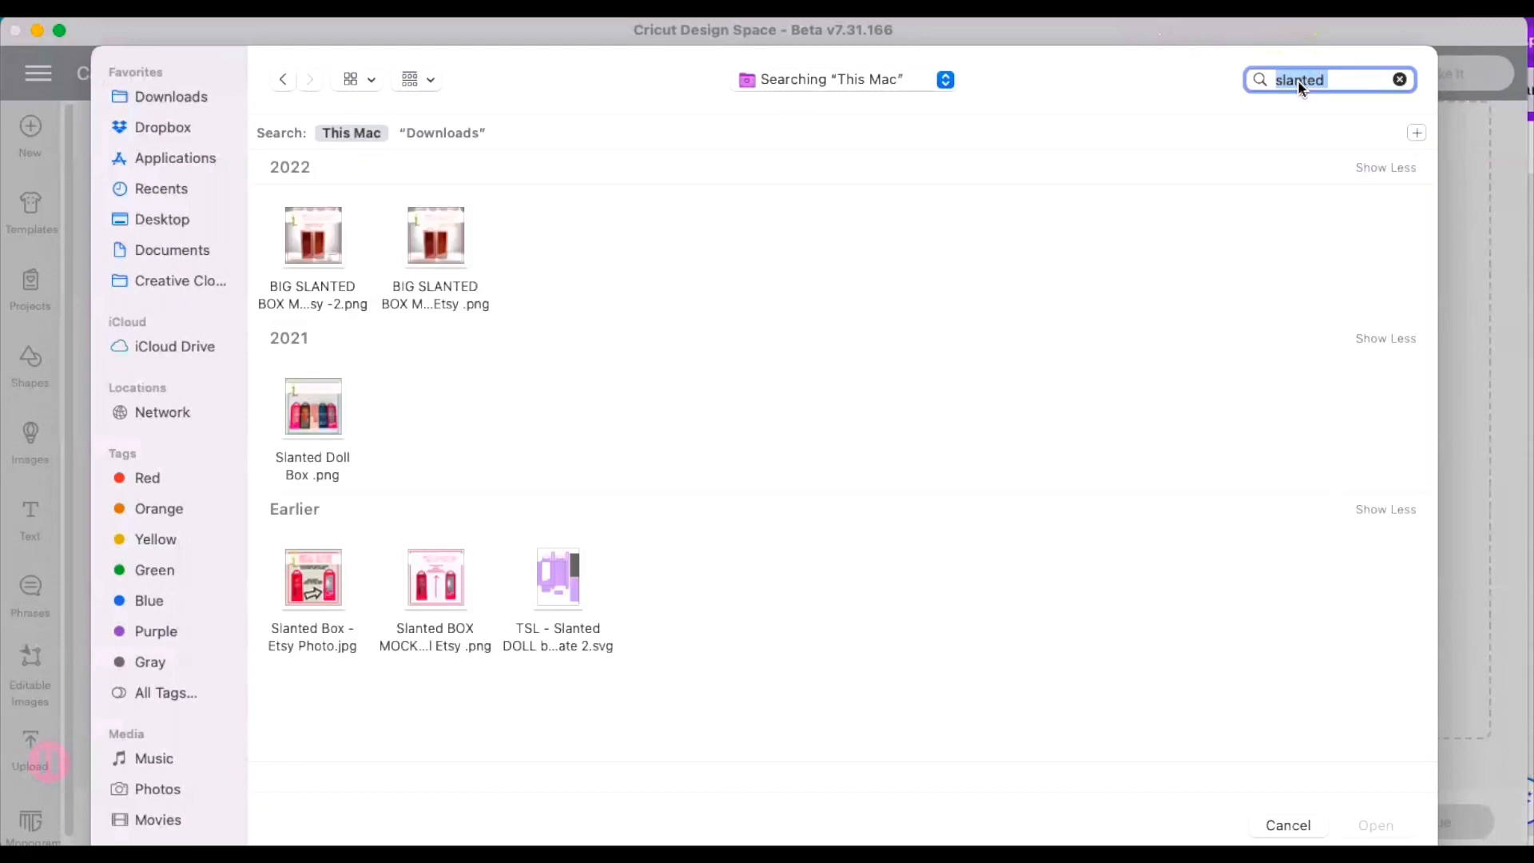
left_click(558, 590)
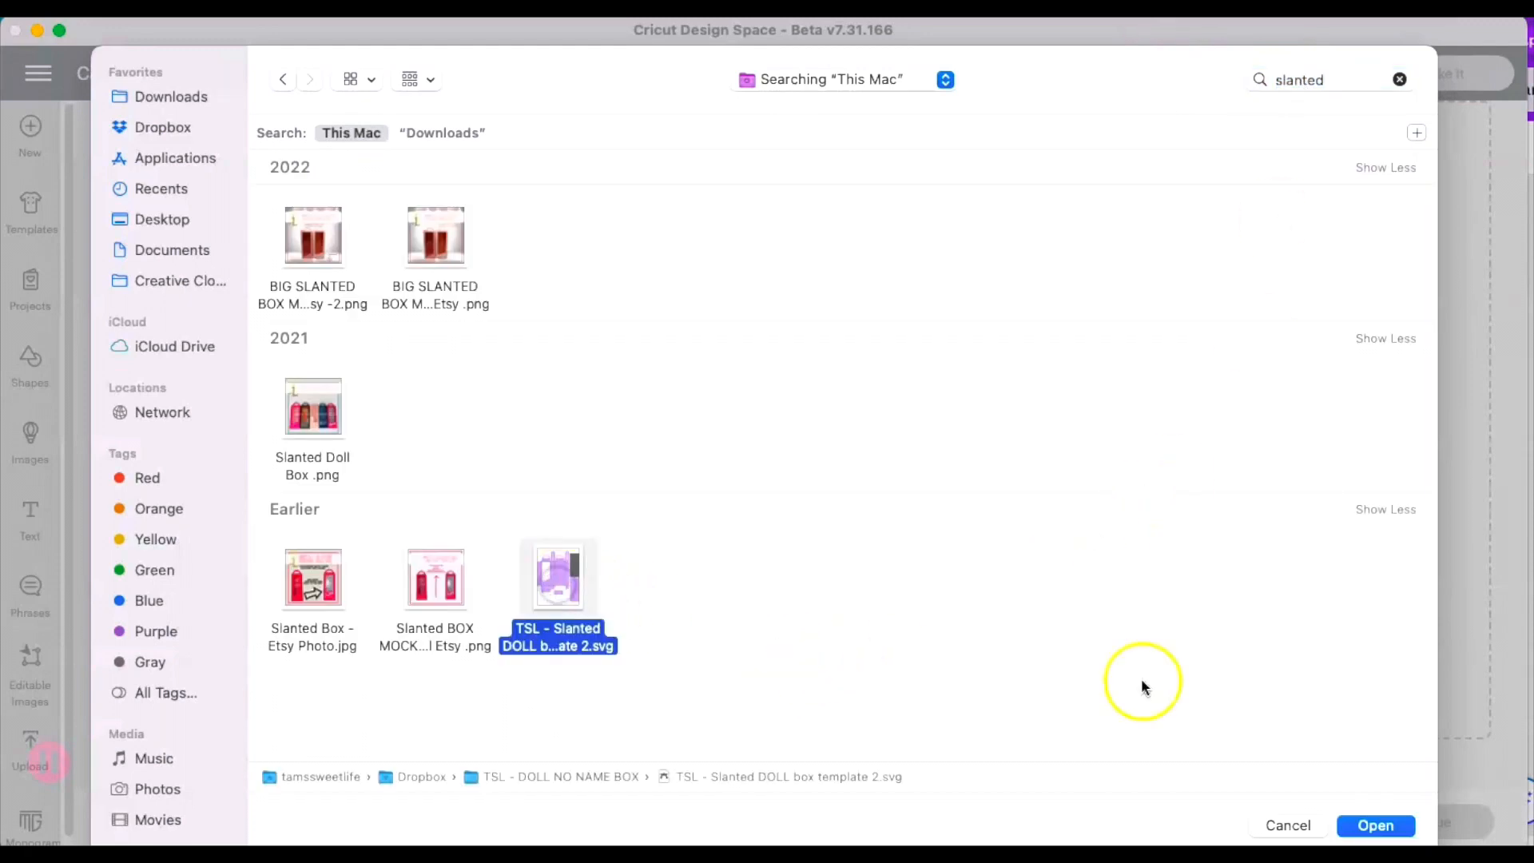
left_click(1380, 824)
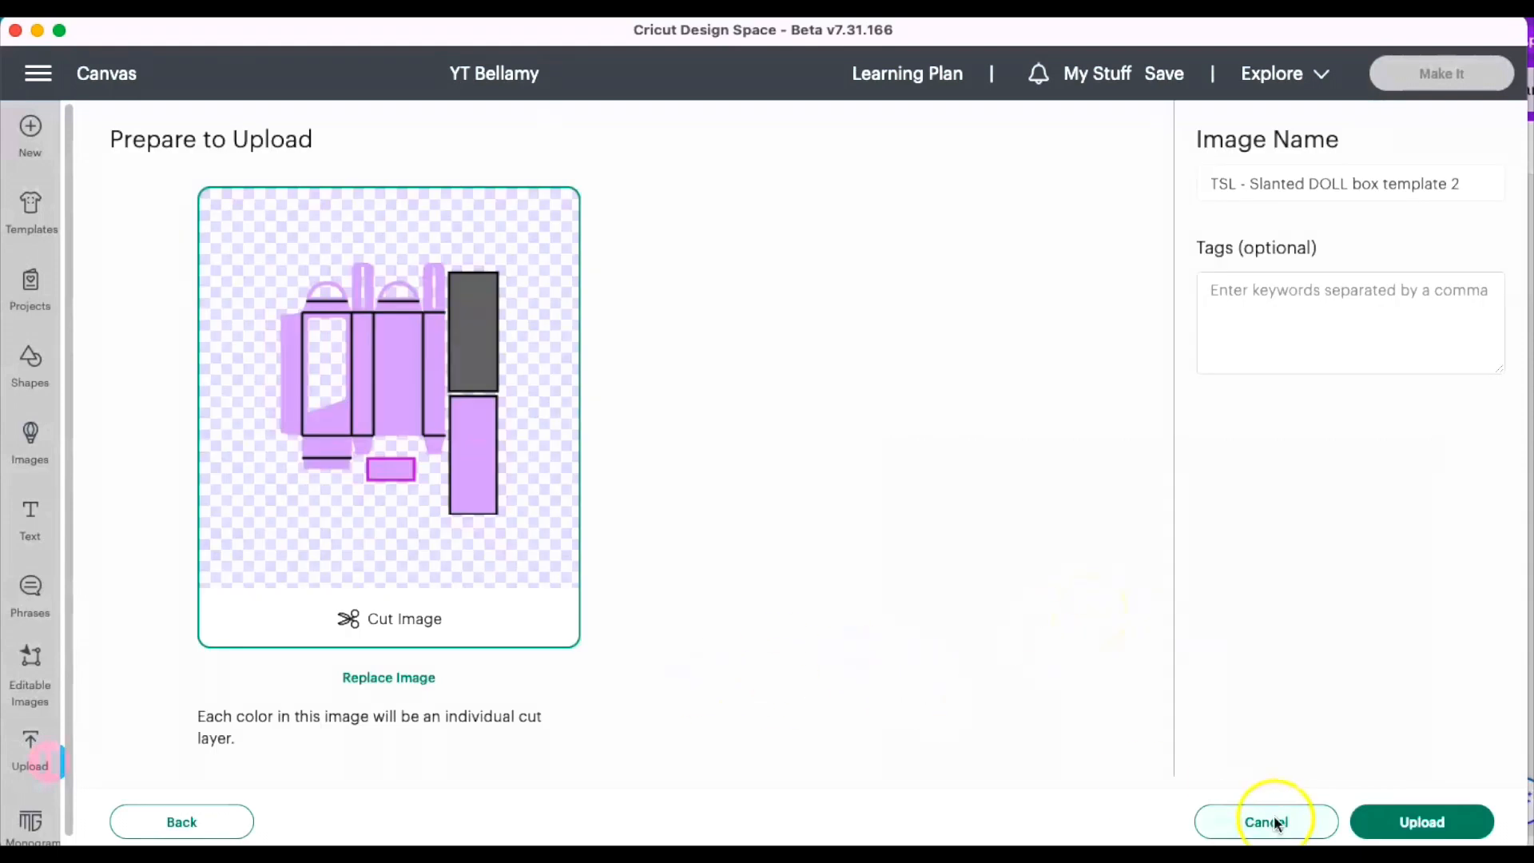
Upload the slanted doll box template, add it to the canvas and ungroup it.
left_click(1403, 814)
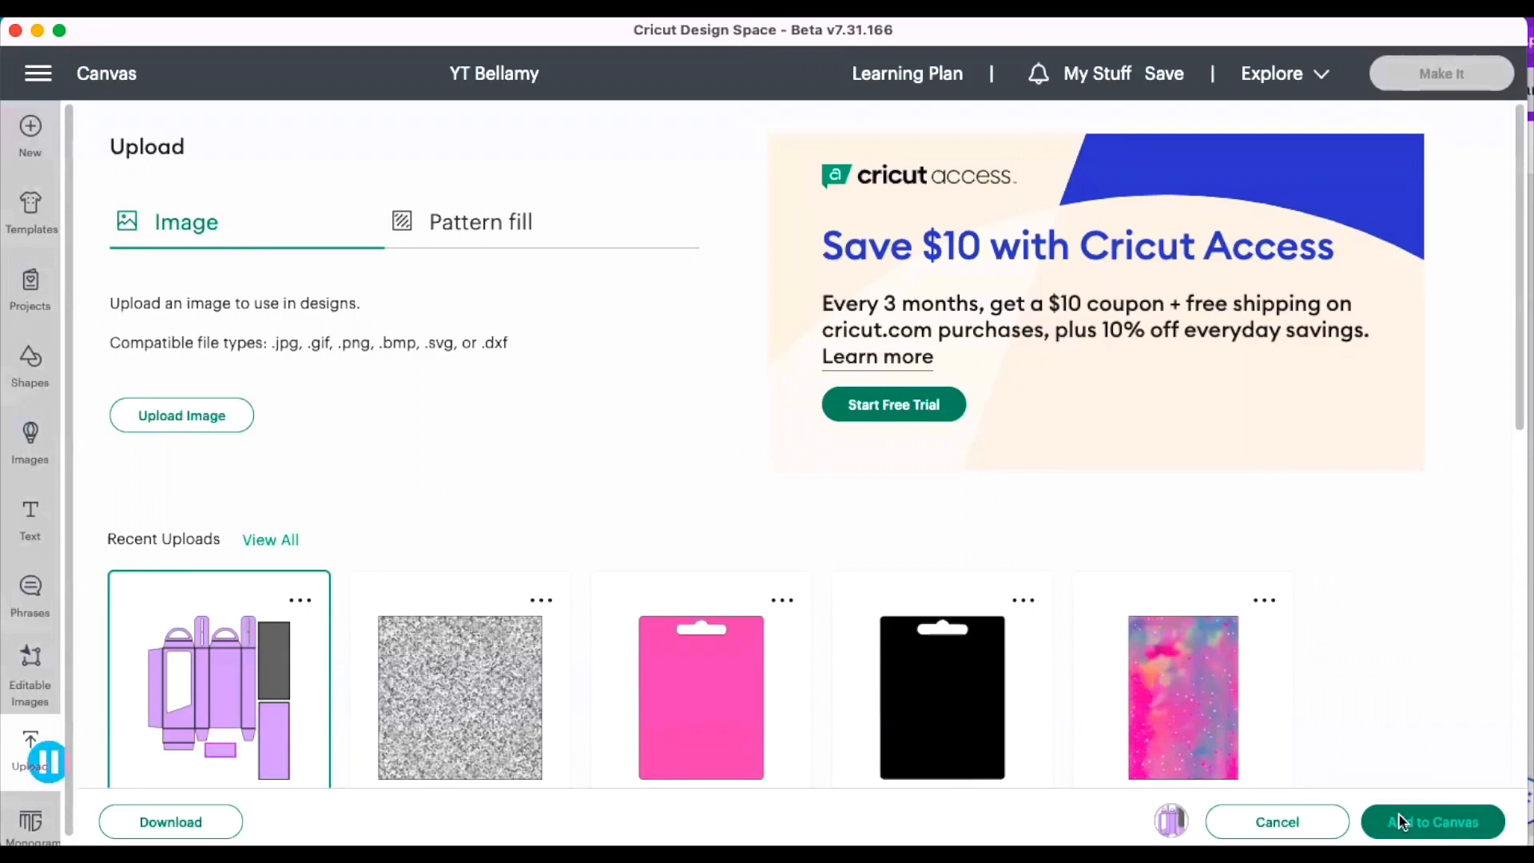
left_click(1400, 821)
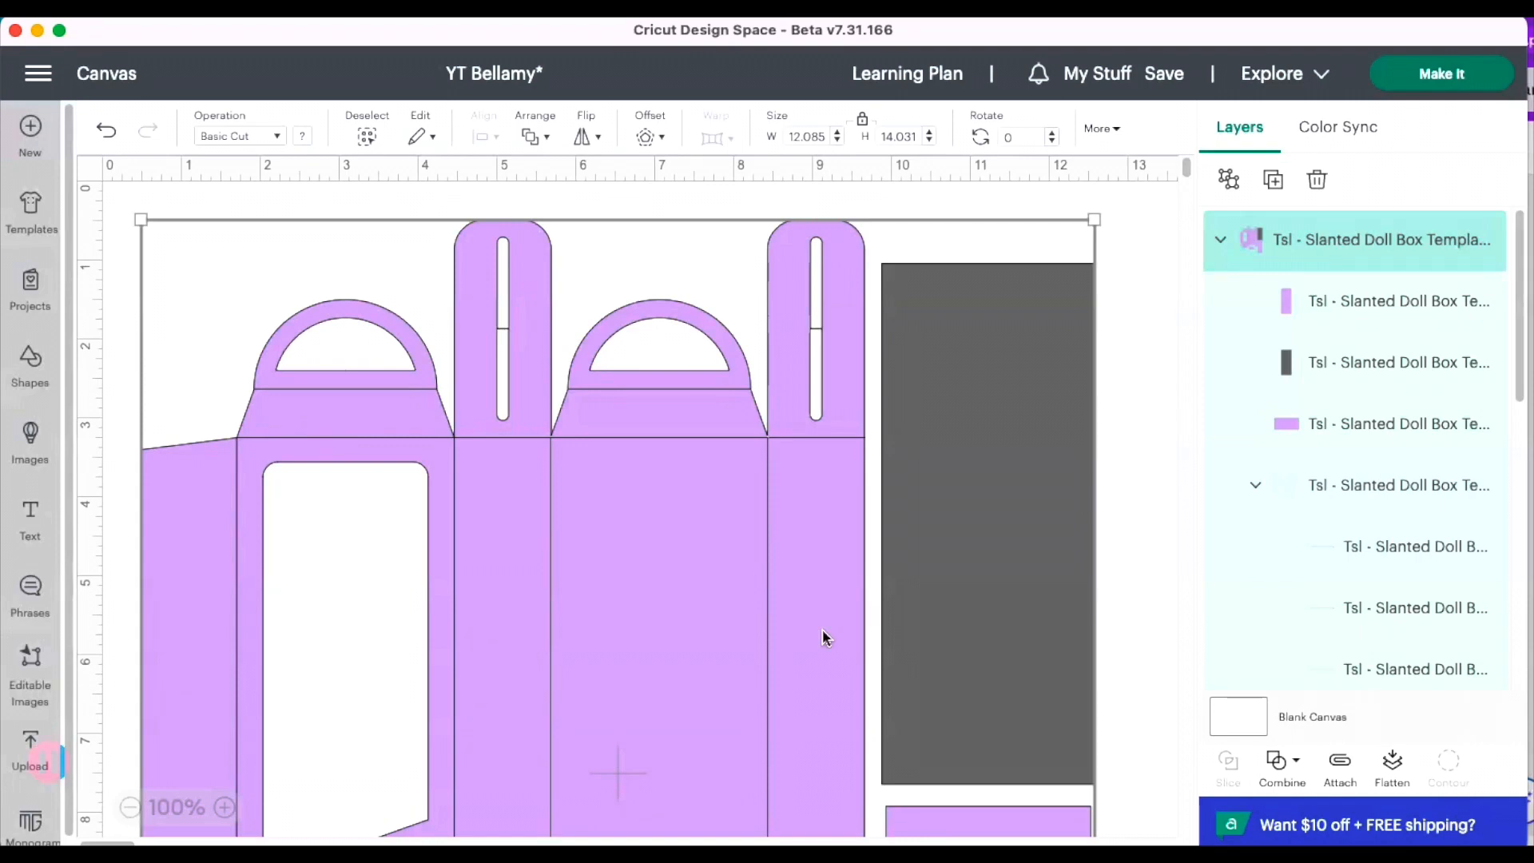
left_click(858, 617)
left_click(1228, 181)
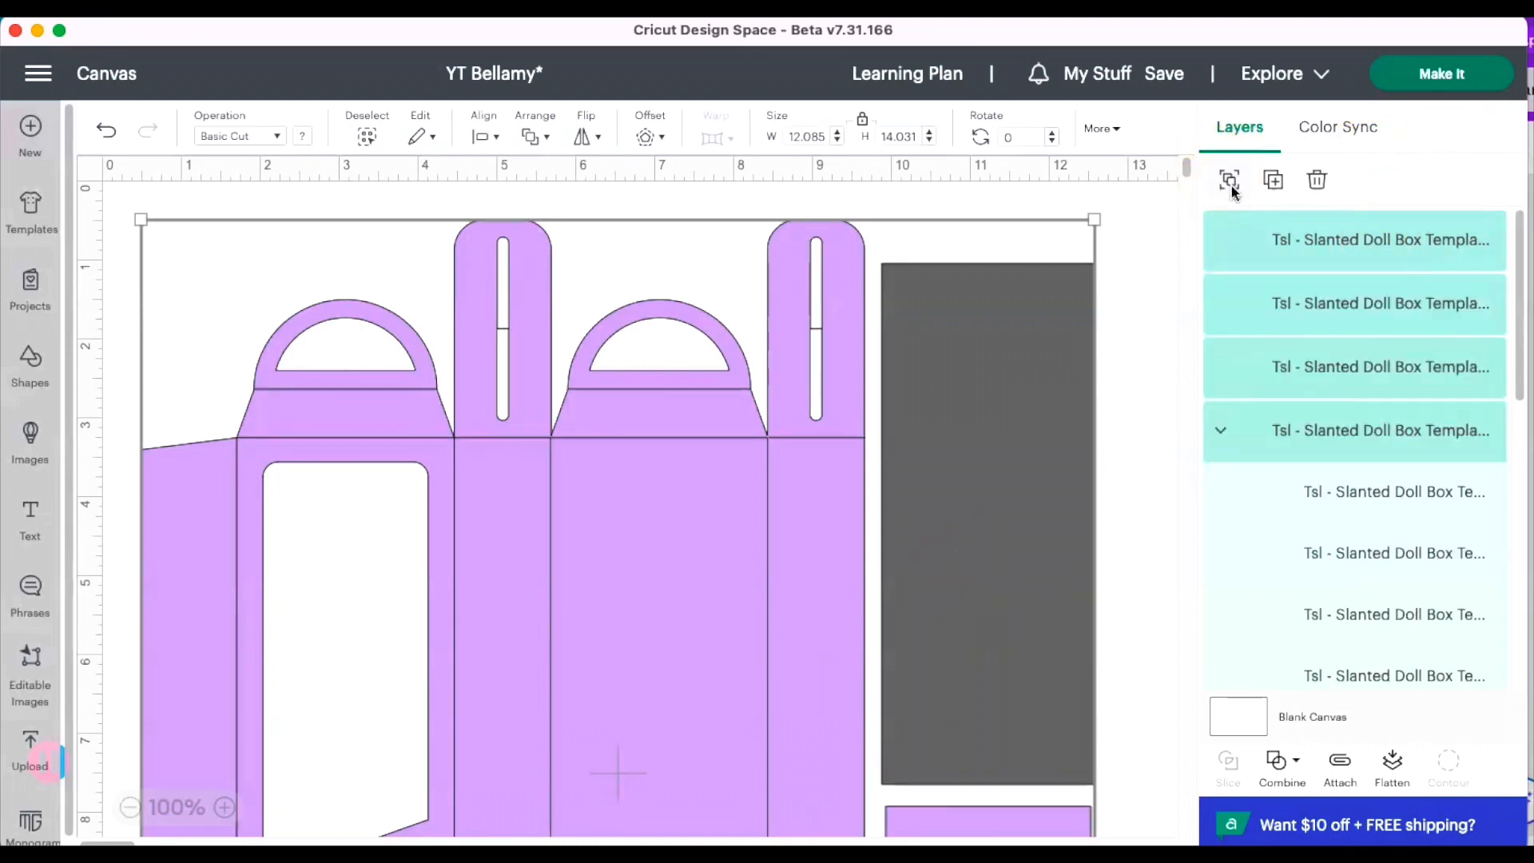
Hide the dark grey rectangle layer and move the tall purple rectangle up beside the box template.
left_click(1140, 284)
left_click(1026, 358)
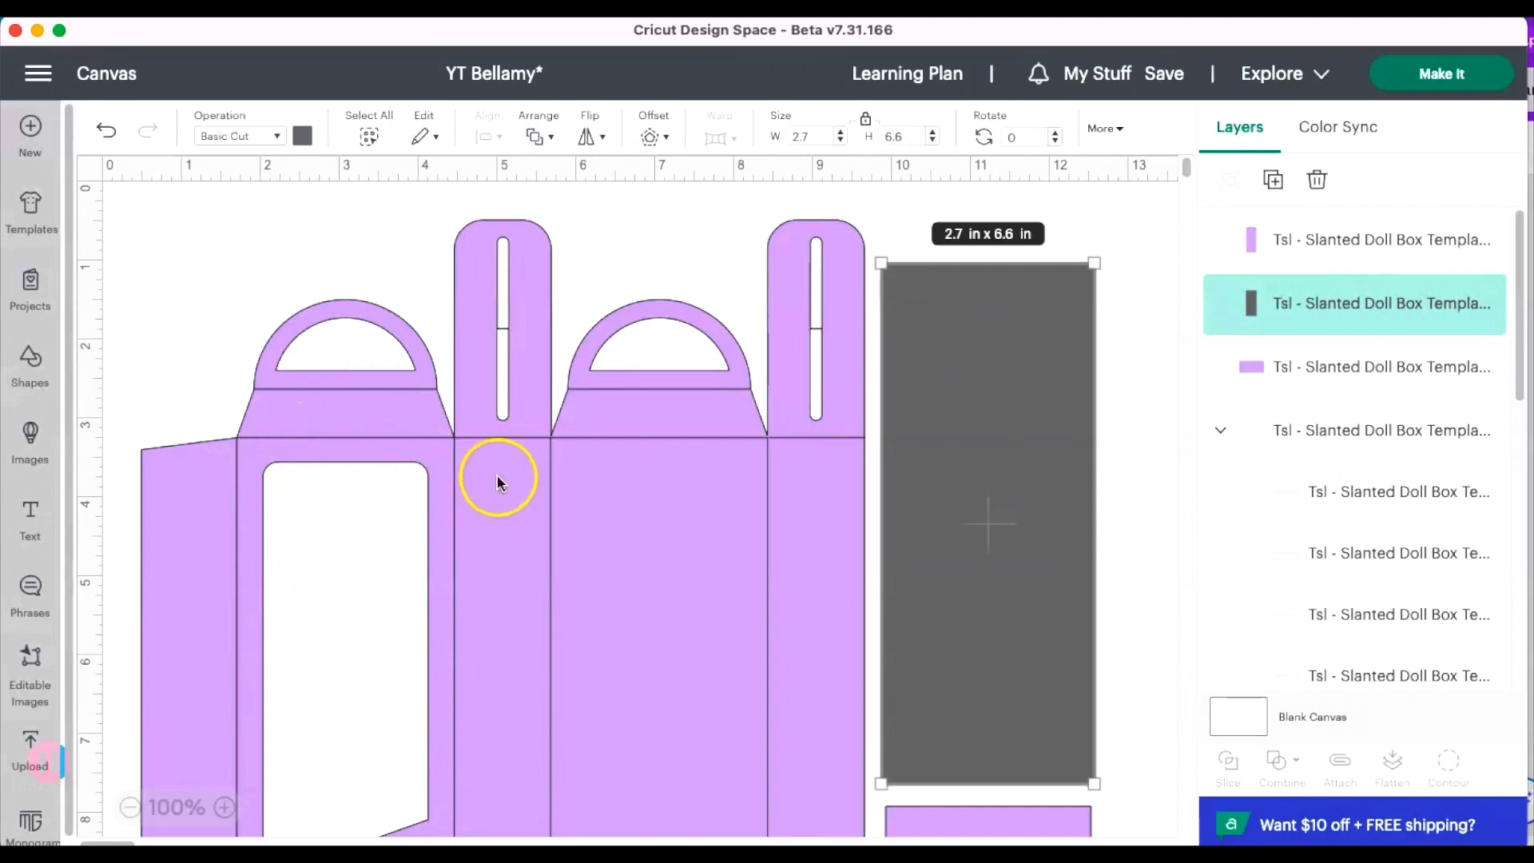
mouse_move(1485, 303)
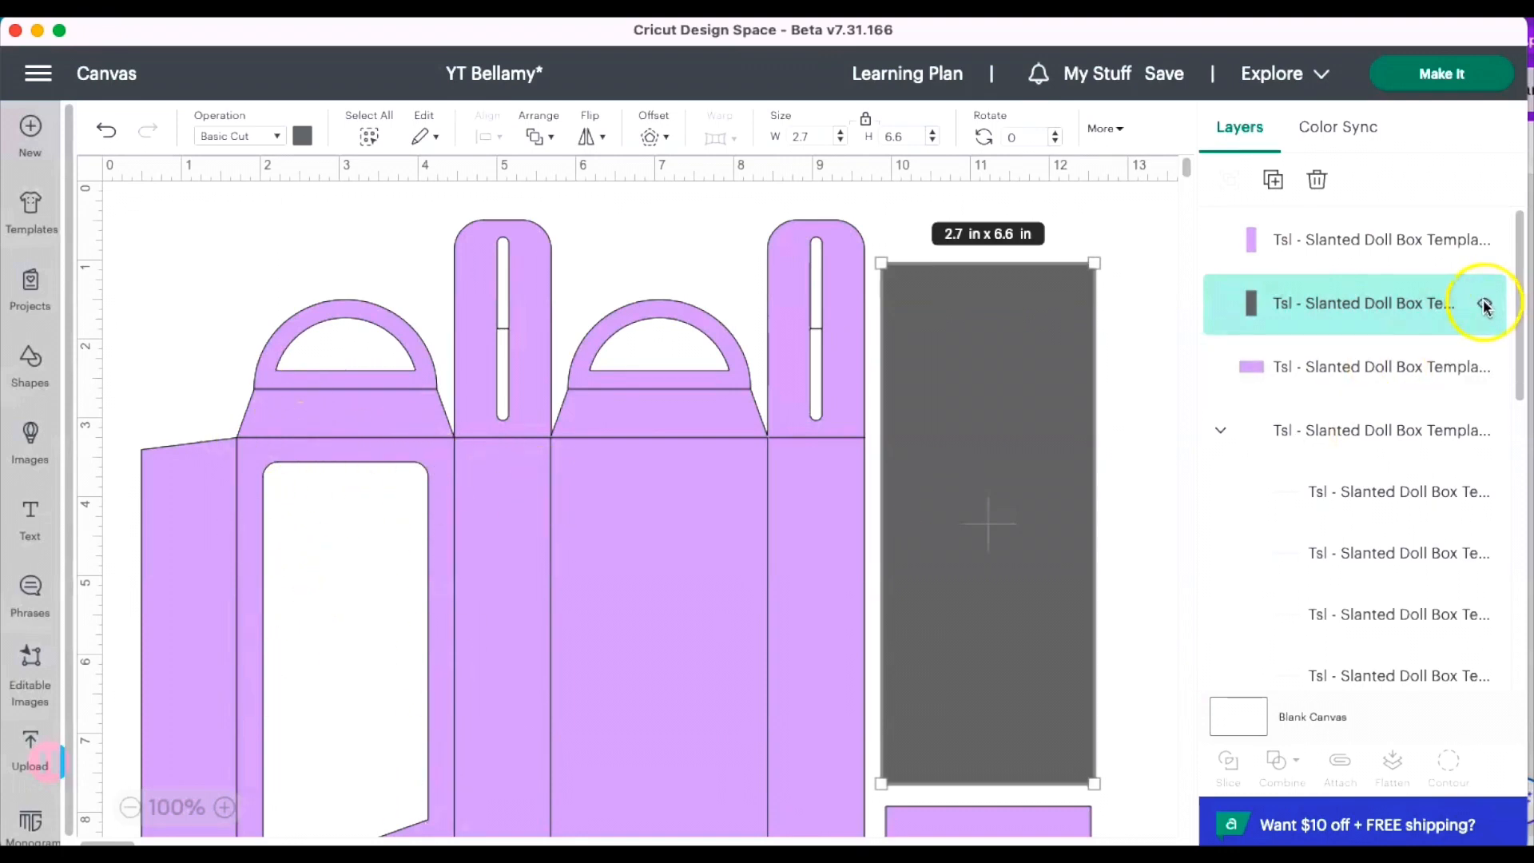
left_click(1484, 304)
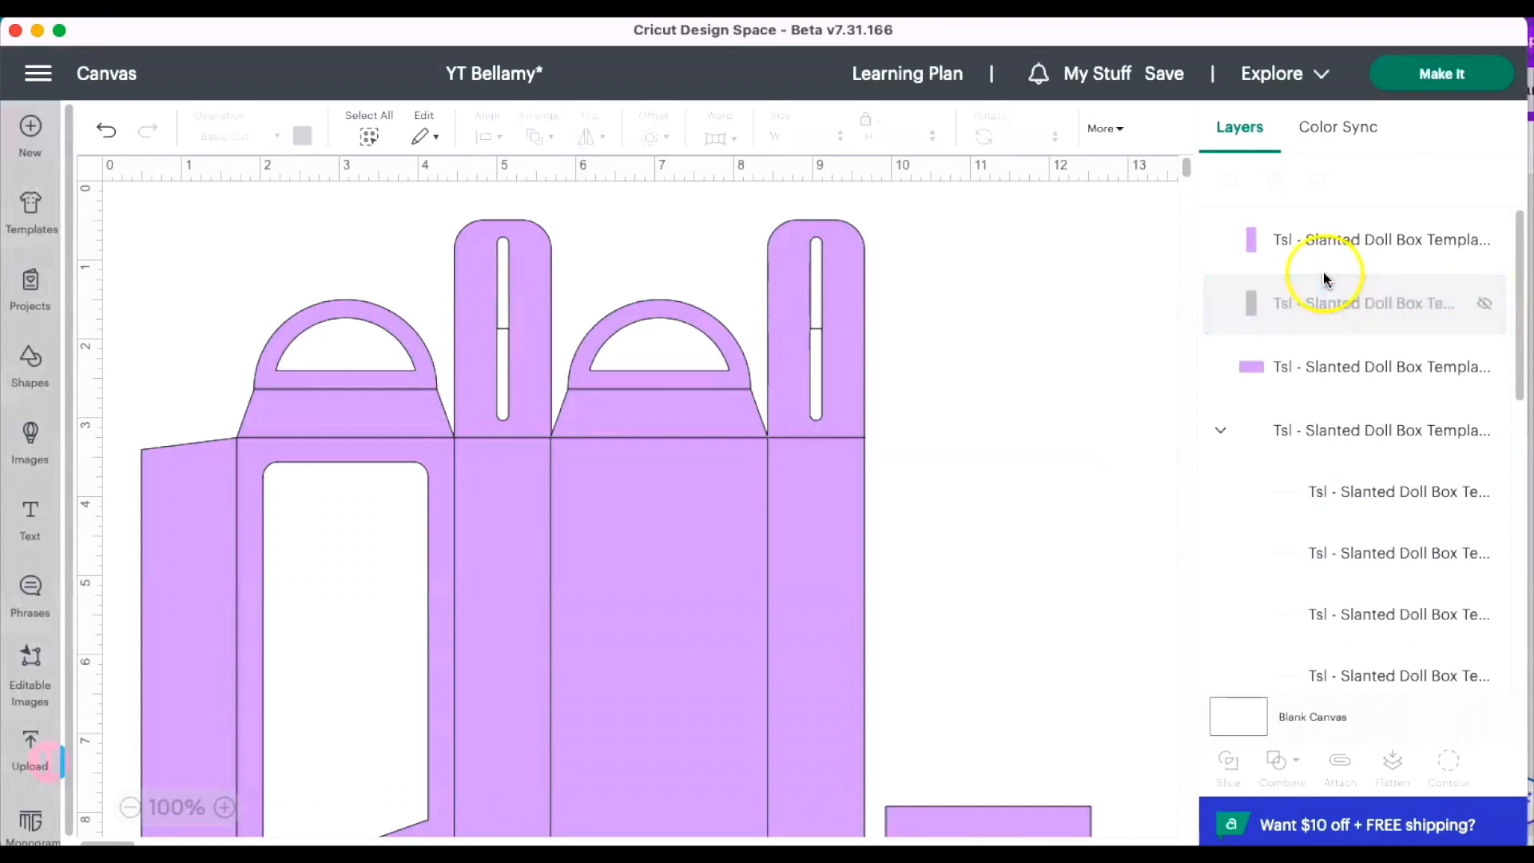
left_click(1314, 241)
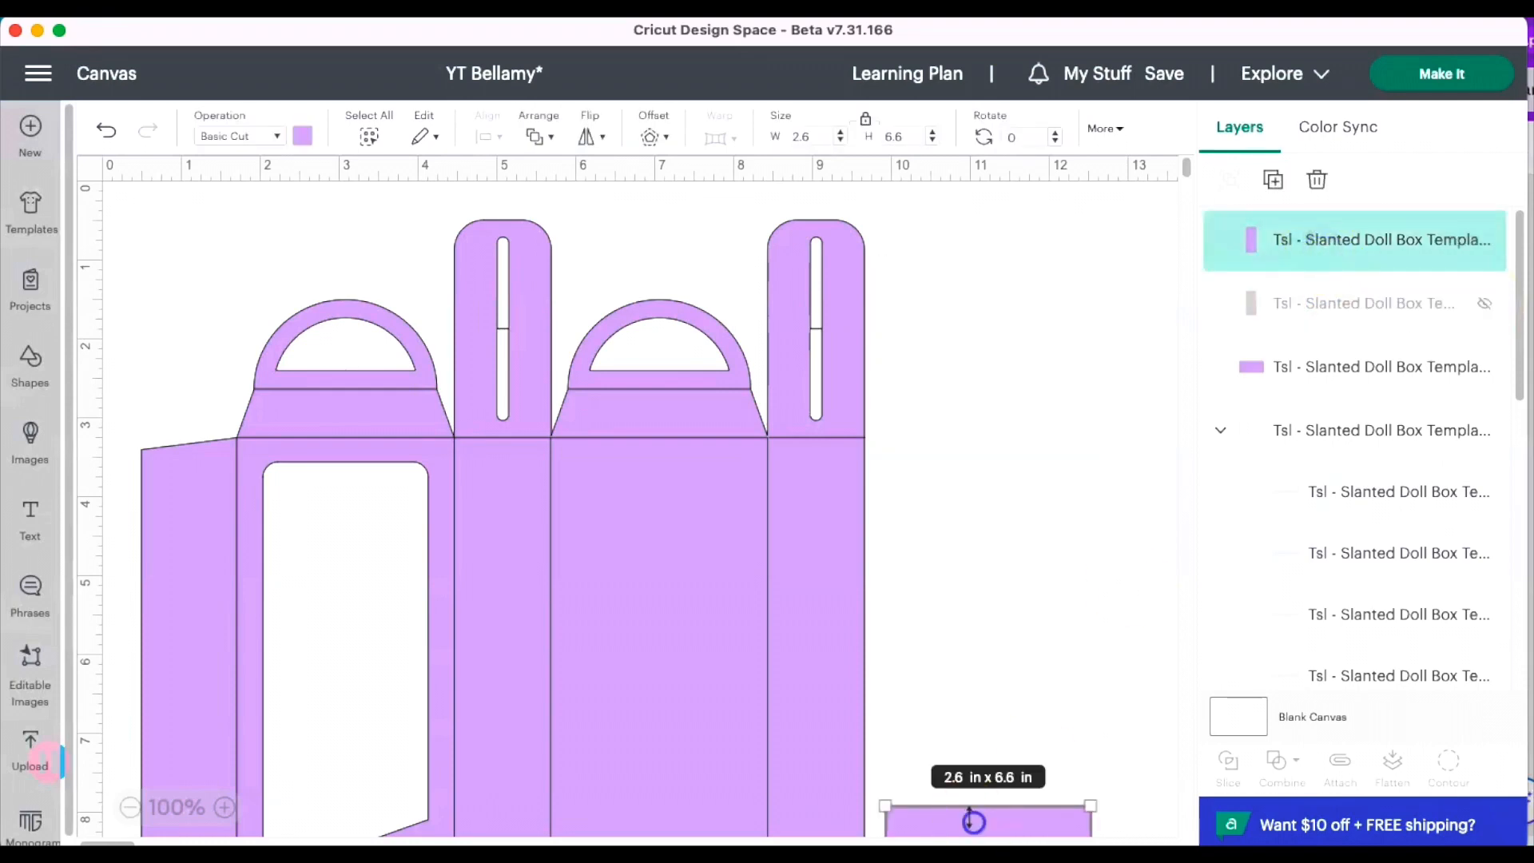
left_click_drag(979, 834, 739, 606)
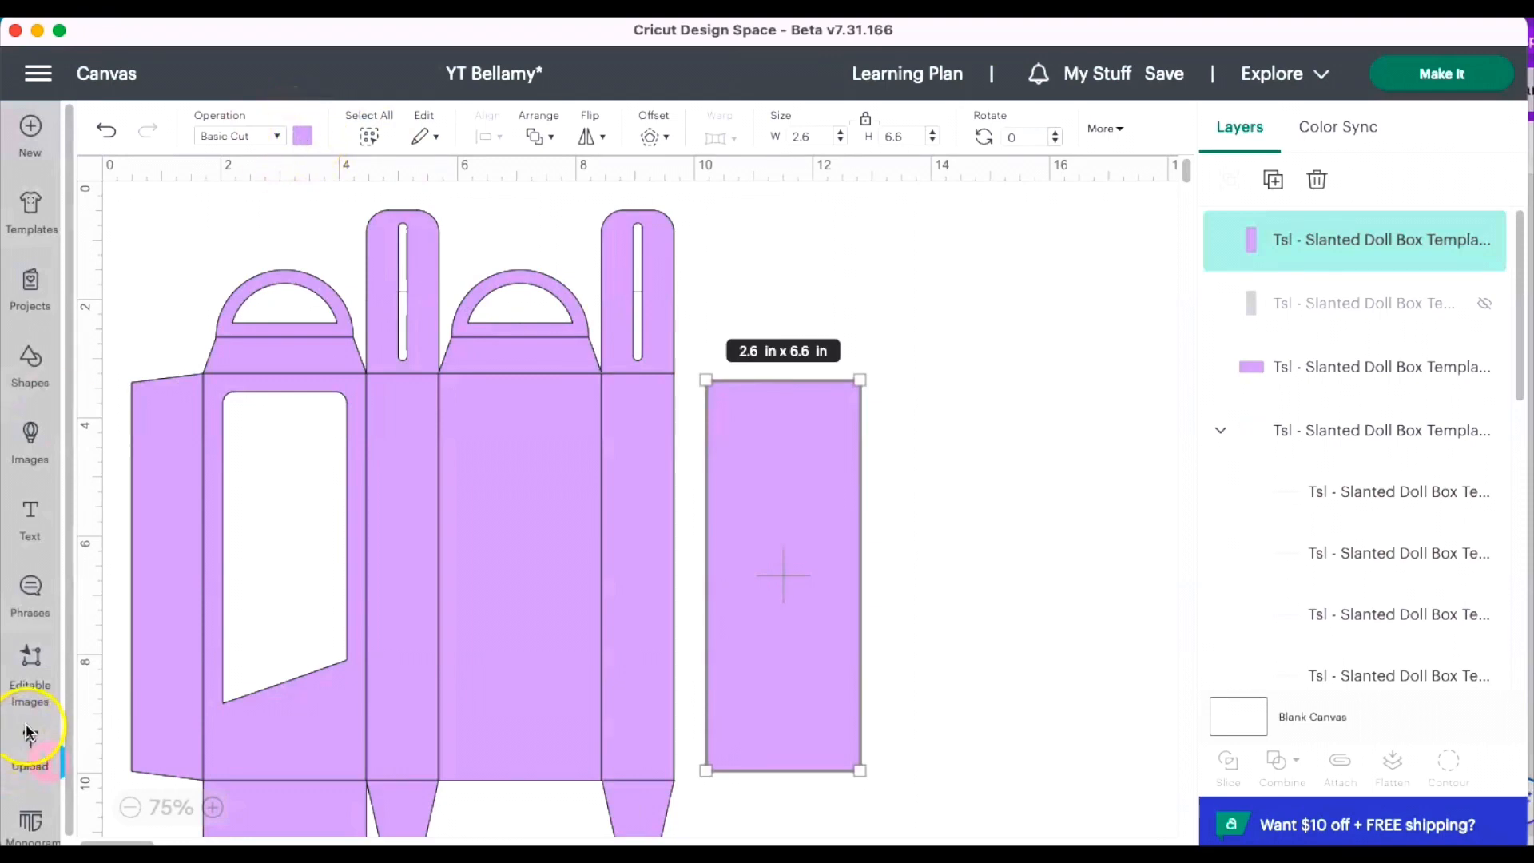
Find "barbie" among the uploaded images and add the pink-dress Barbie clipart to the canvas.
left_click(14, 770)
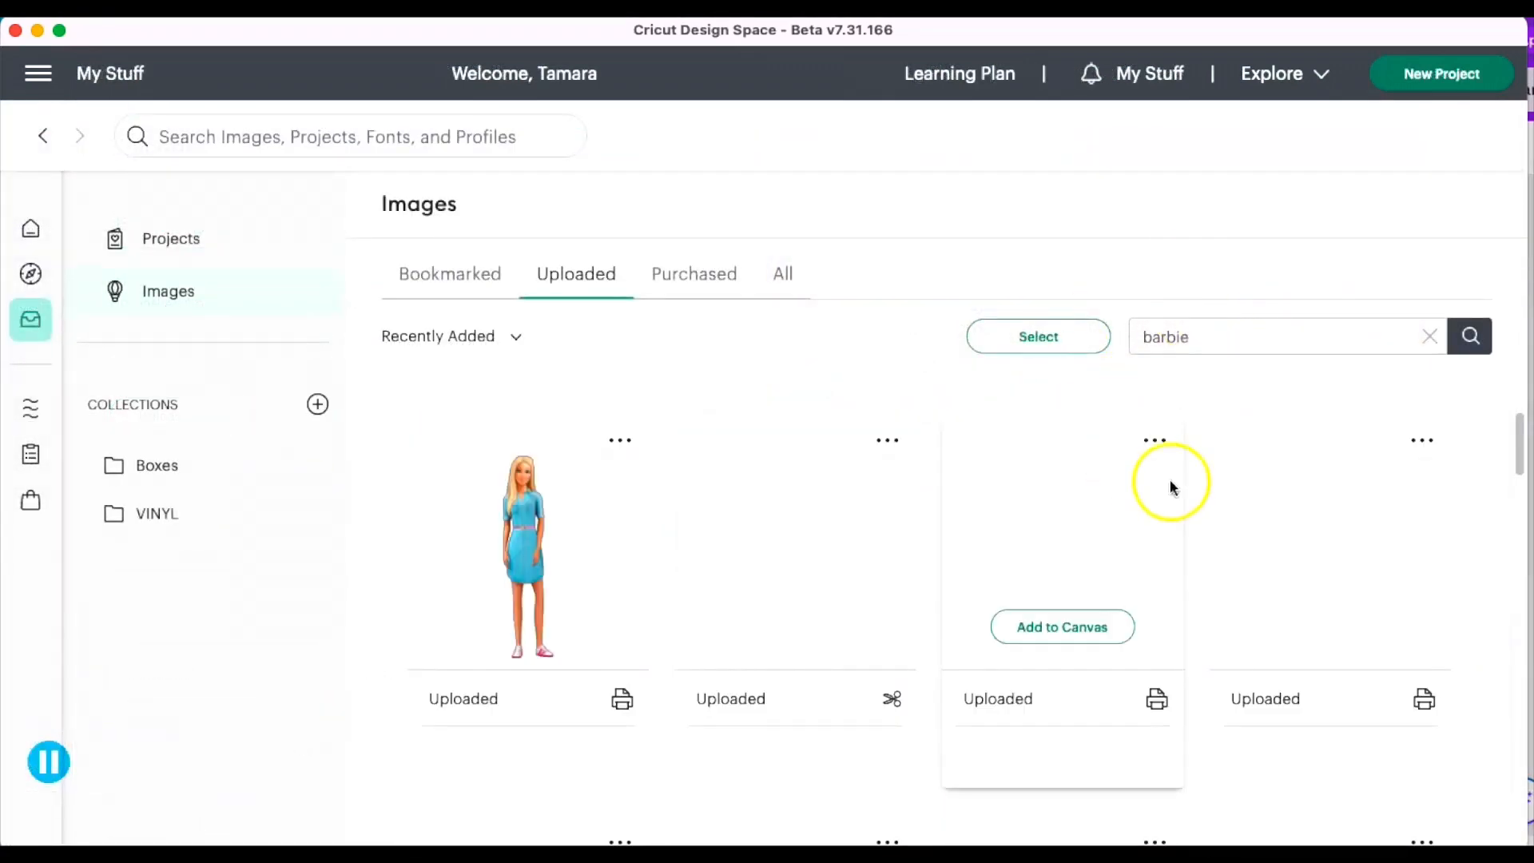
left_click(1328, 626)
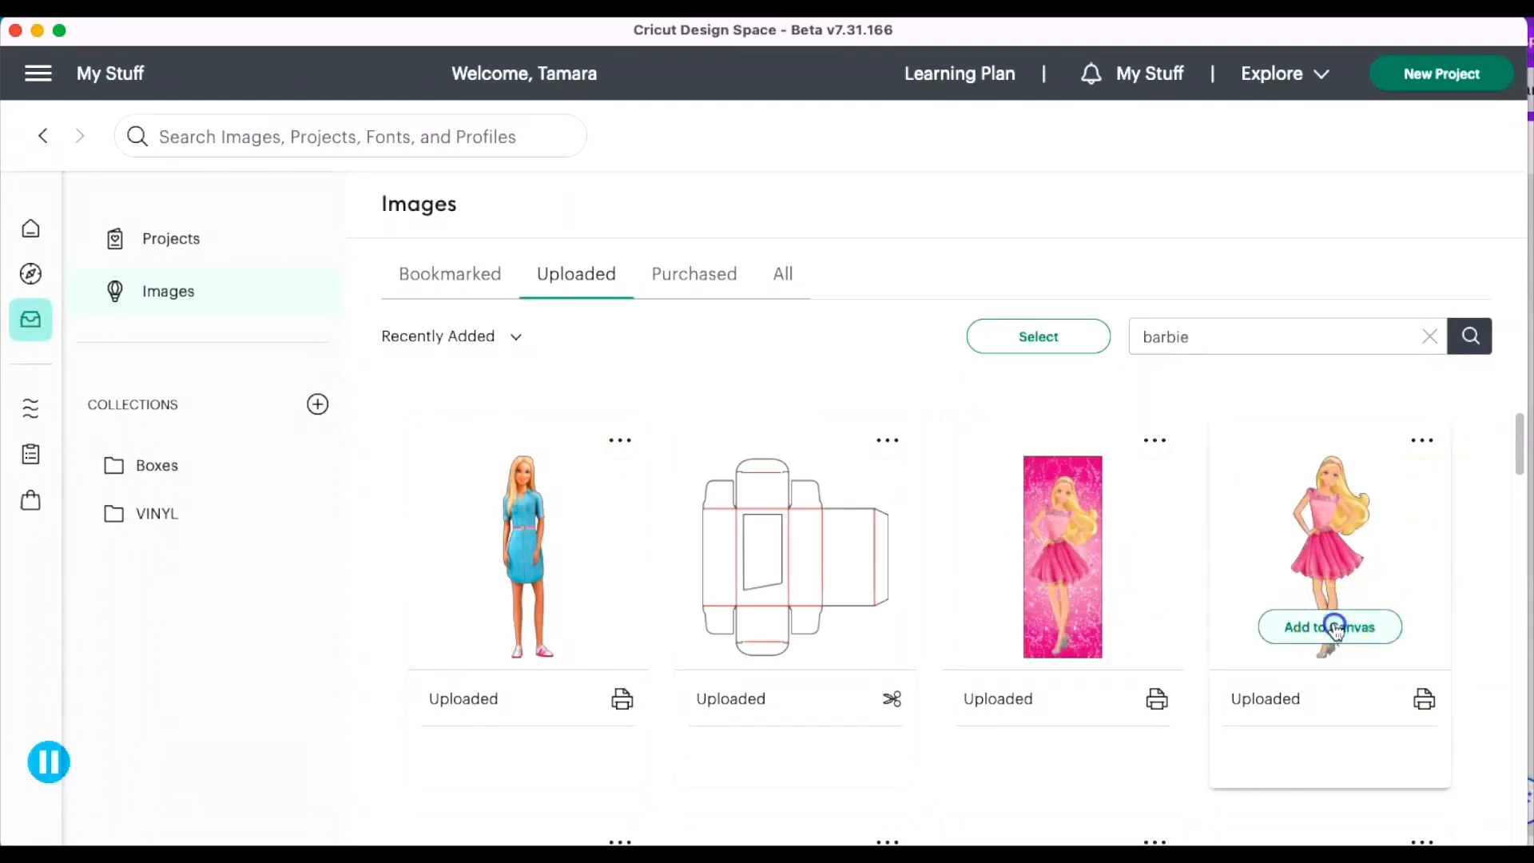
left_click(930, 793)
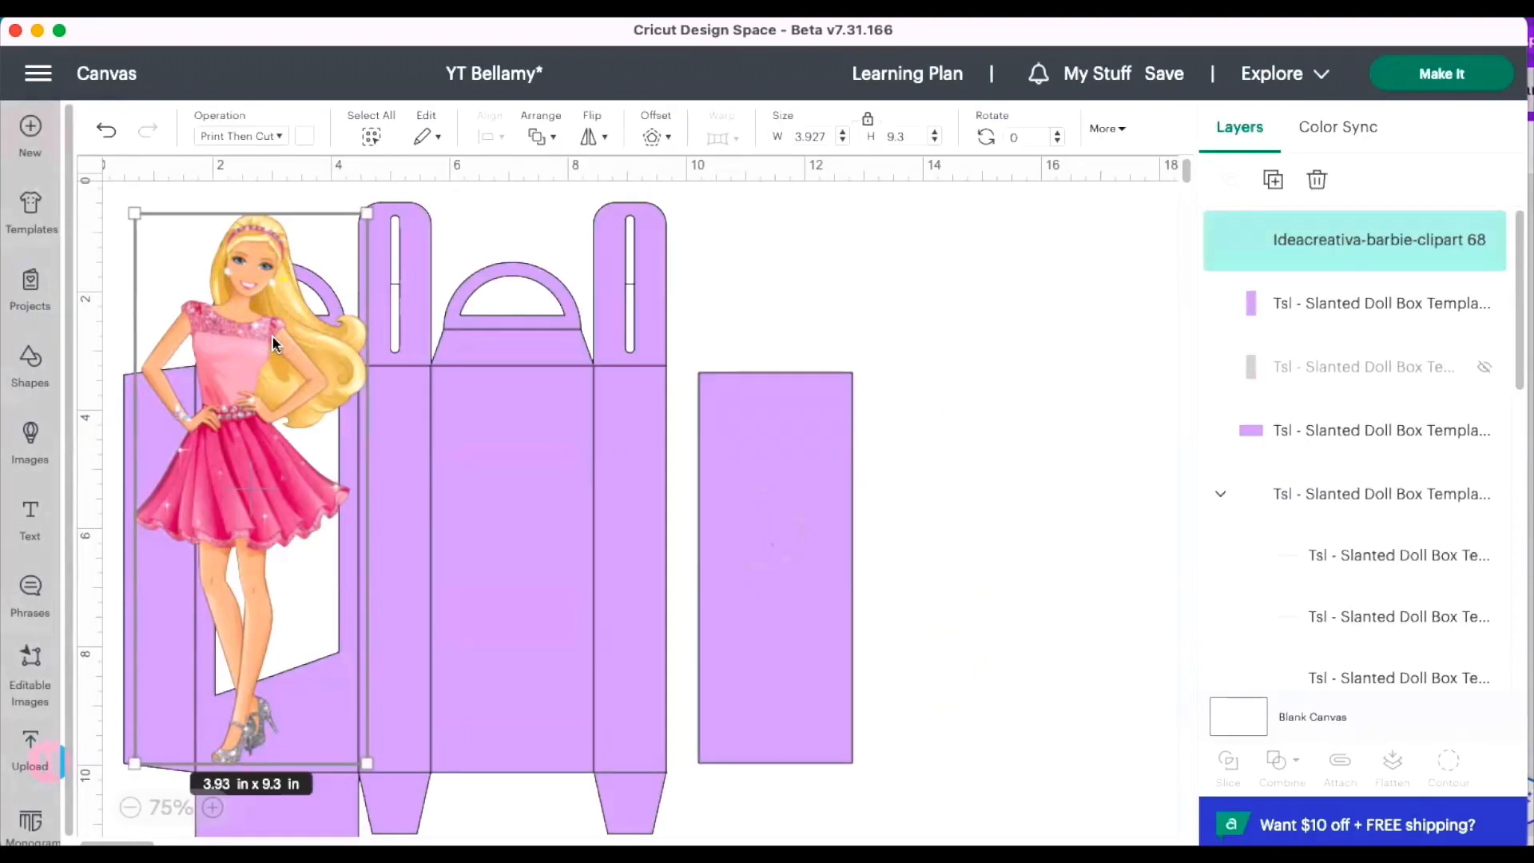
Shrink the Barbie clipart to about 2.32 x 5.5 in and centre it on the lower part of the purple rectangle.
left_click_drag(376, 774, 202, 642)
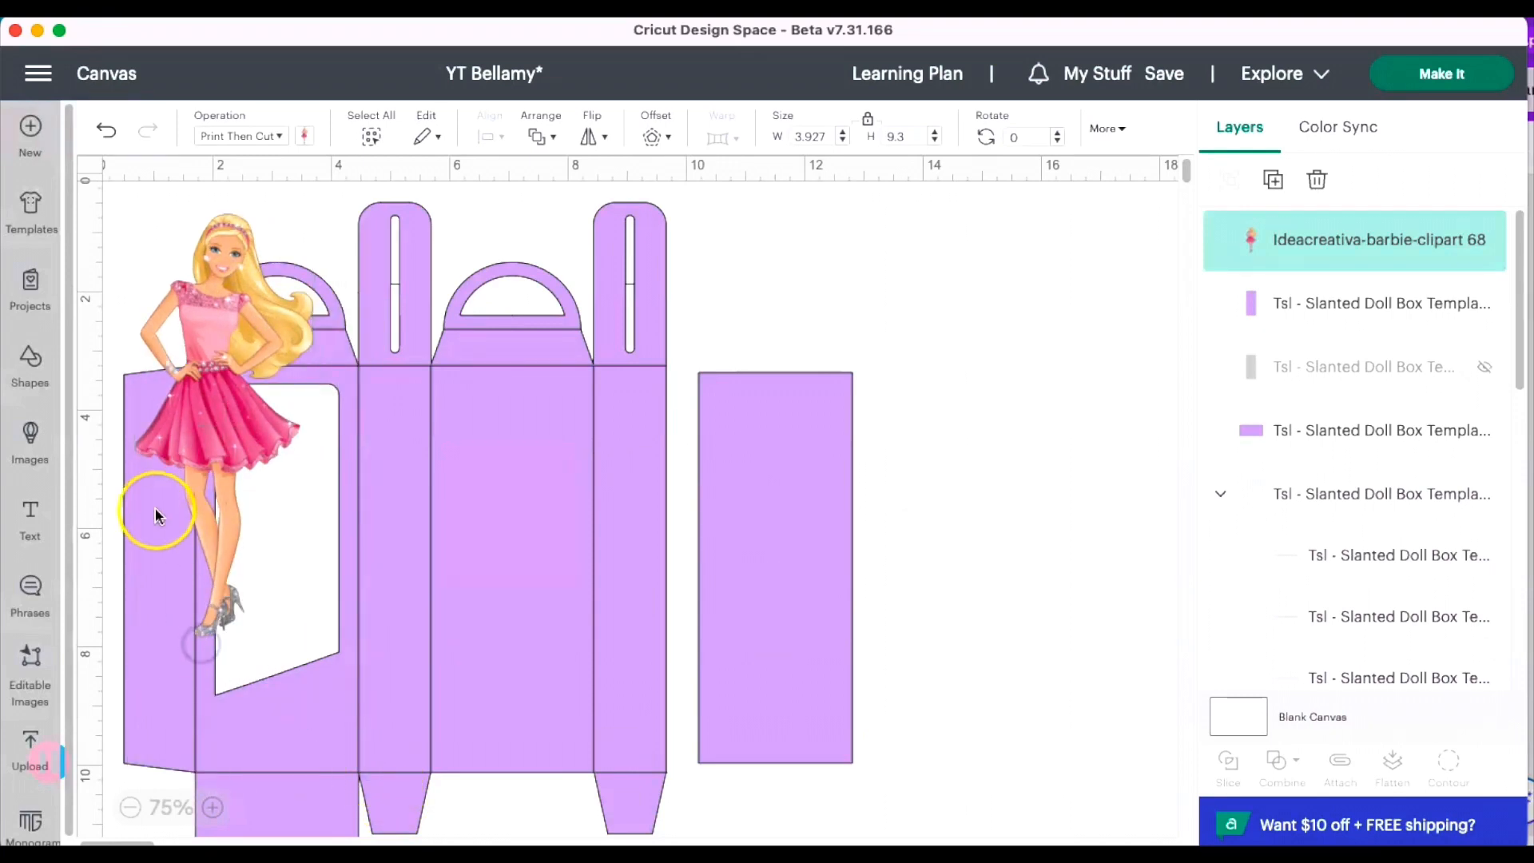
left_click_drag(239, 480, 751, 631)
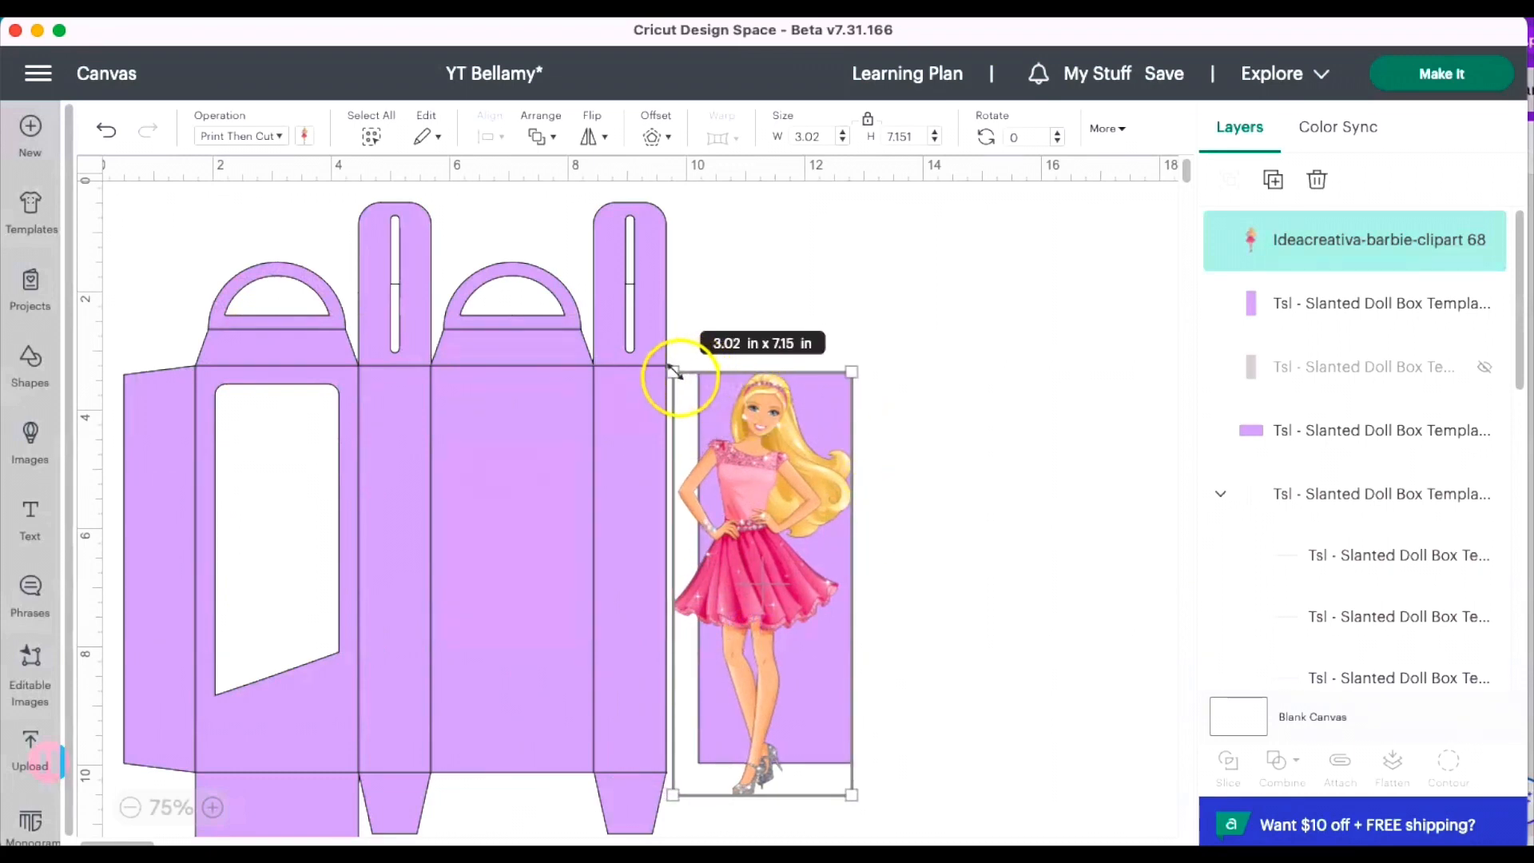
left_click_drag(674, 370, 791, 471)
left_click_drag(805, 629, 801, 591)
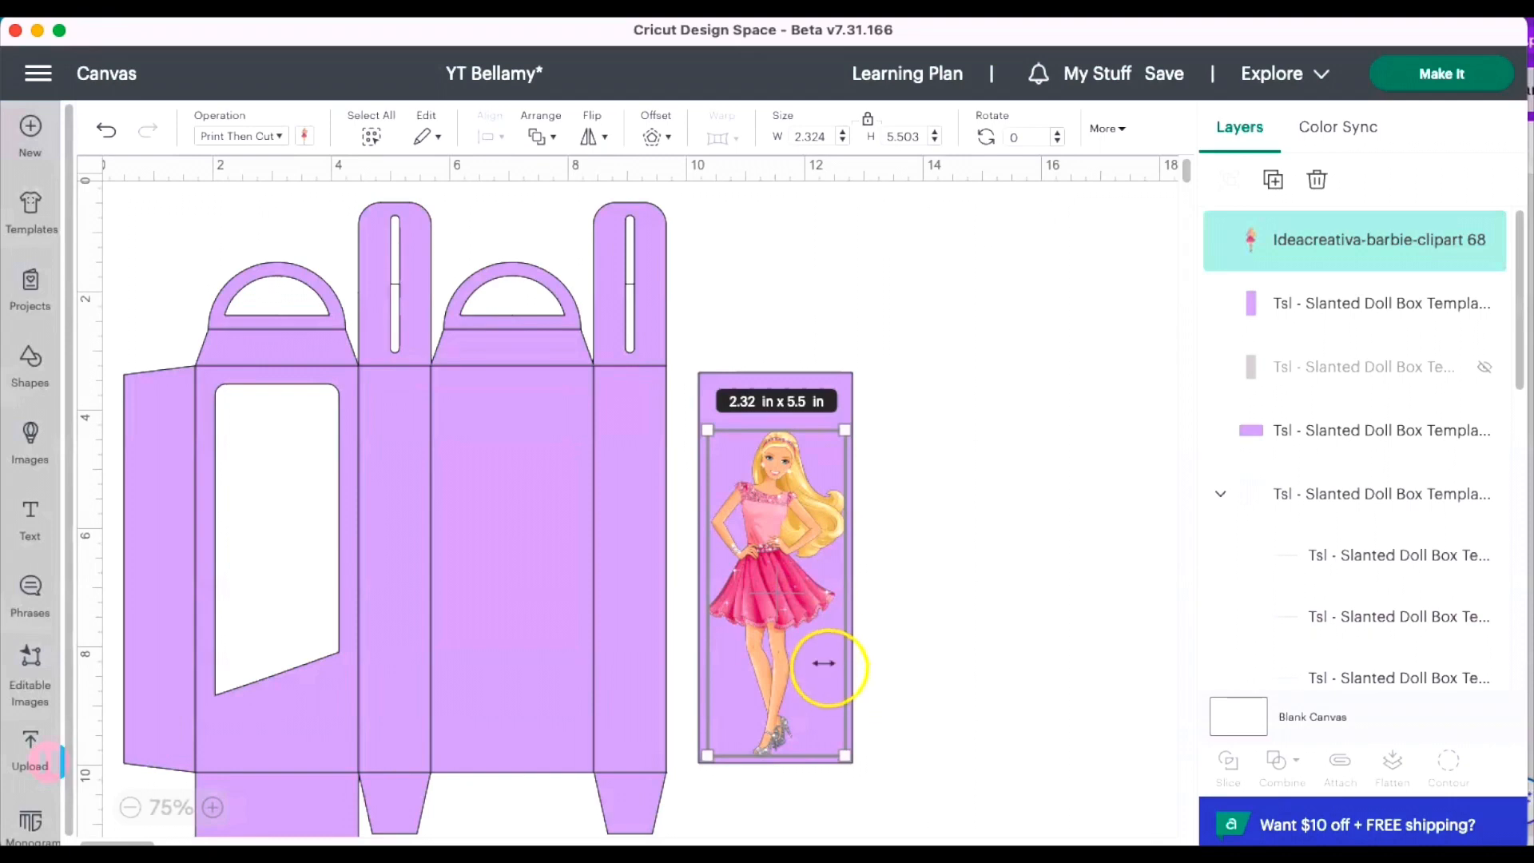
left_click_drag(802, 626, 794, 627)
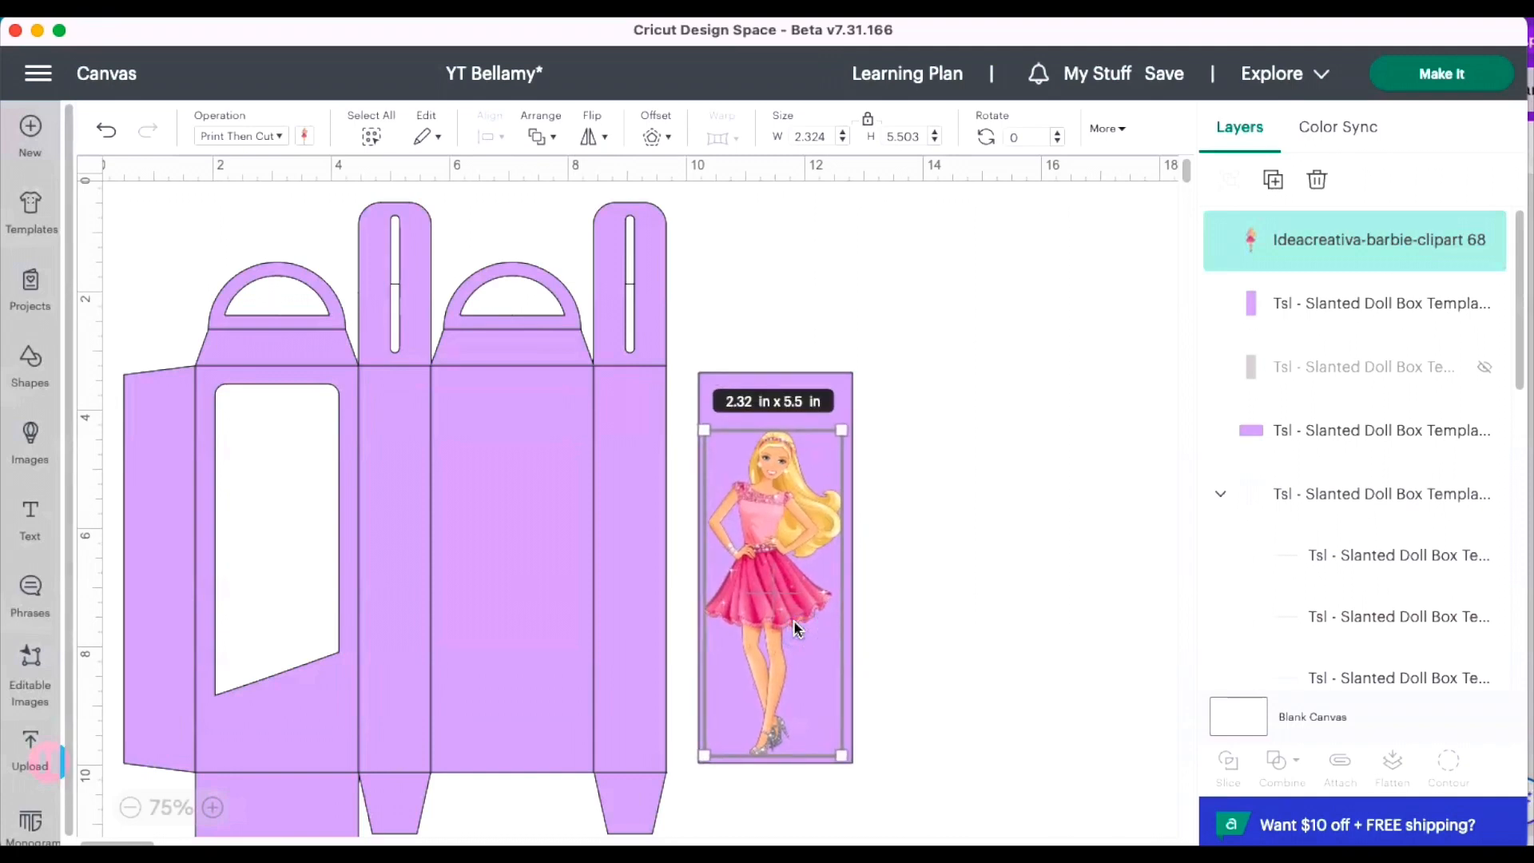
left_click_drag(769, 568, 768, 566)
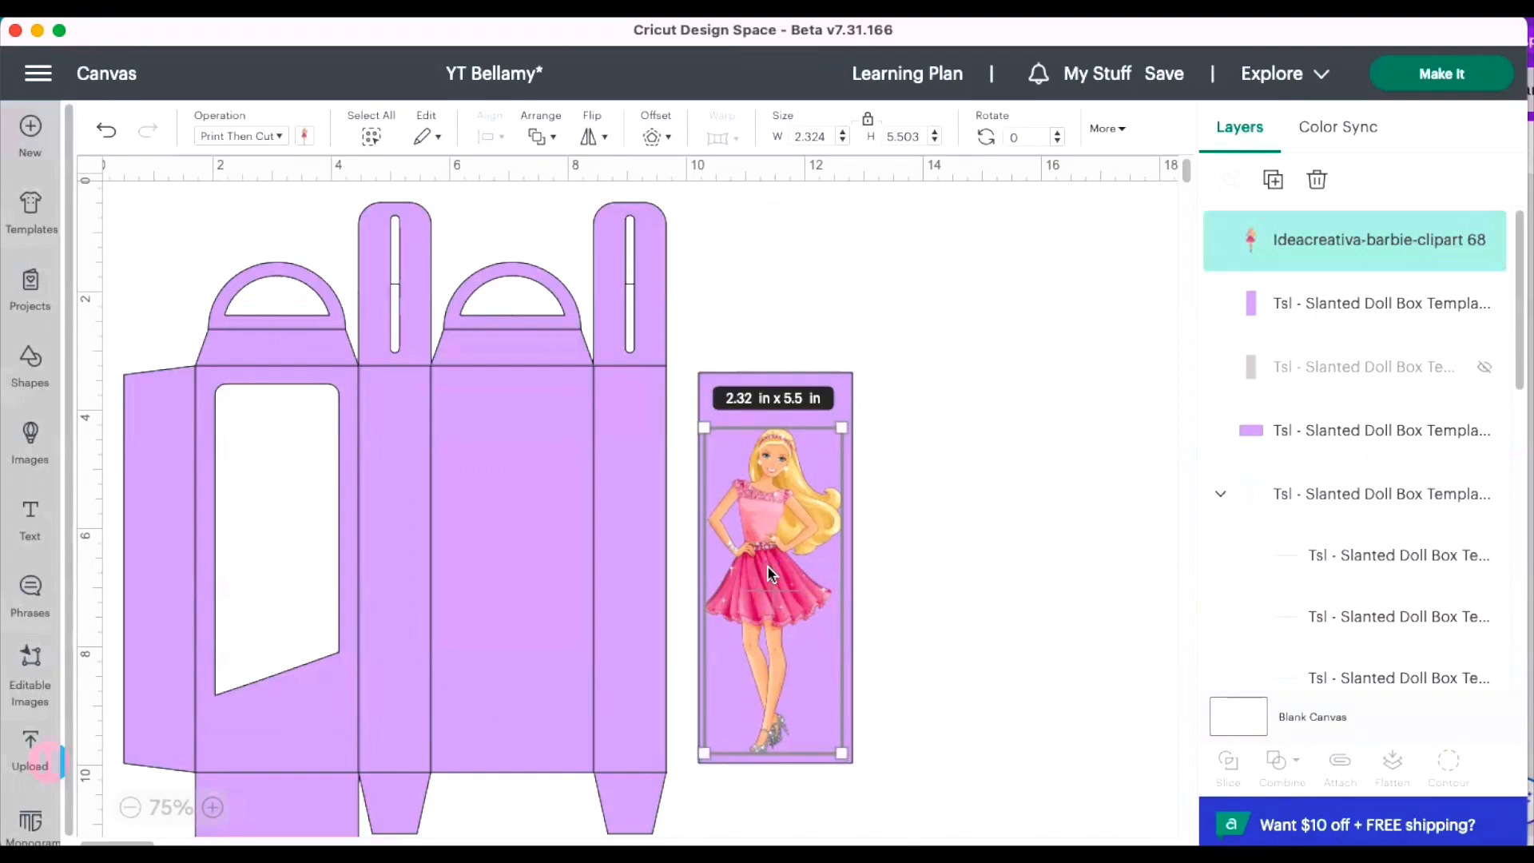
left_click_drag(769, 567, 773, 576)
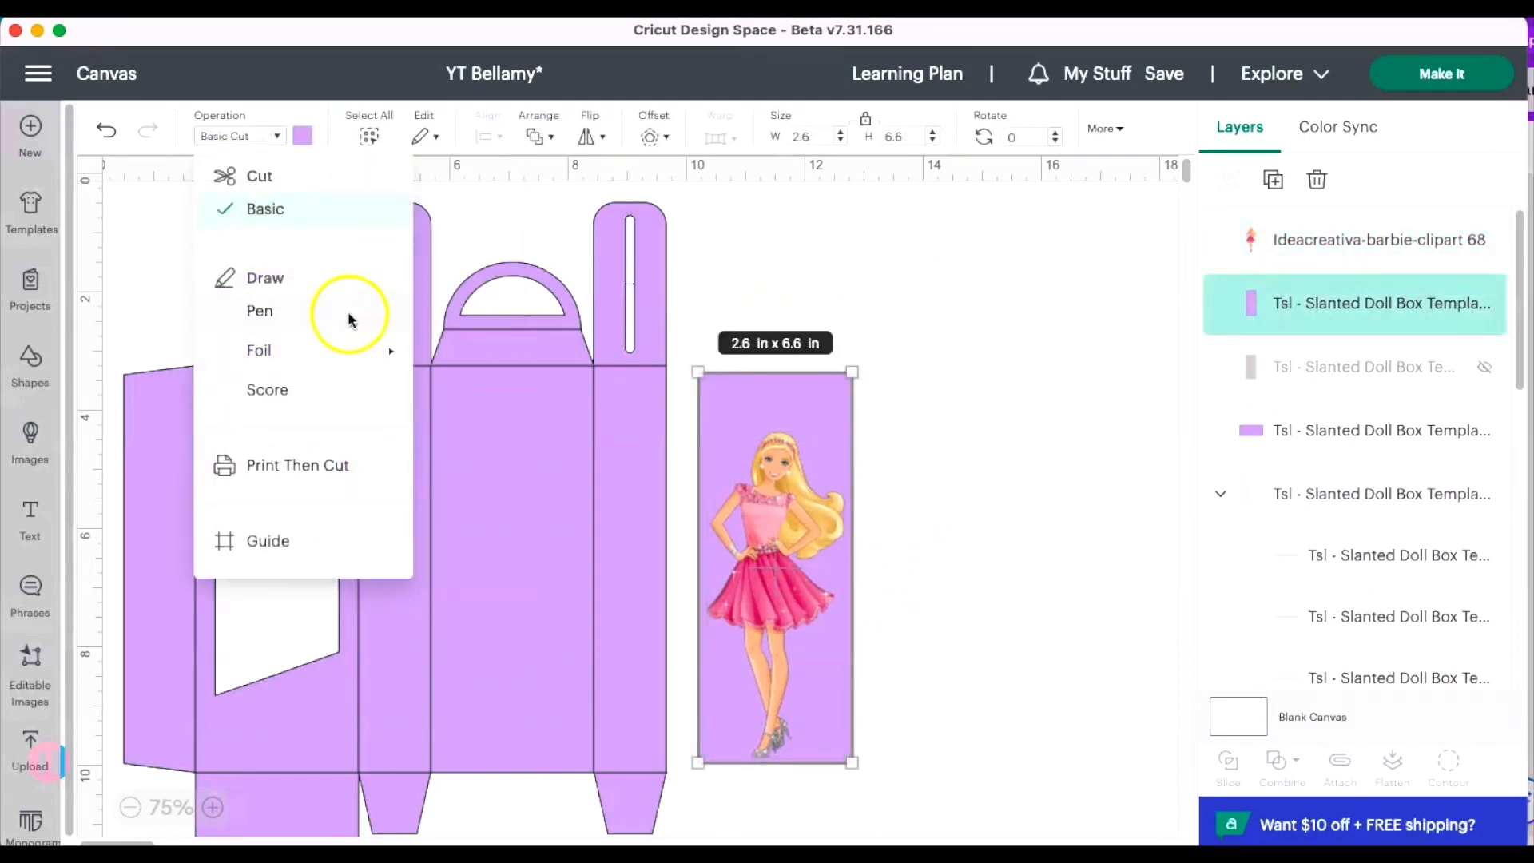
Set the purple rectangle to Print Then Cut and fill it with the silver glitter pattern.
left_click(307, 467)
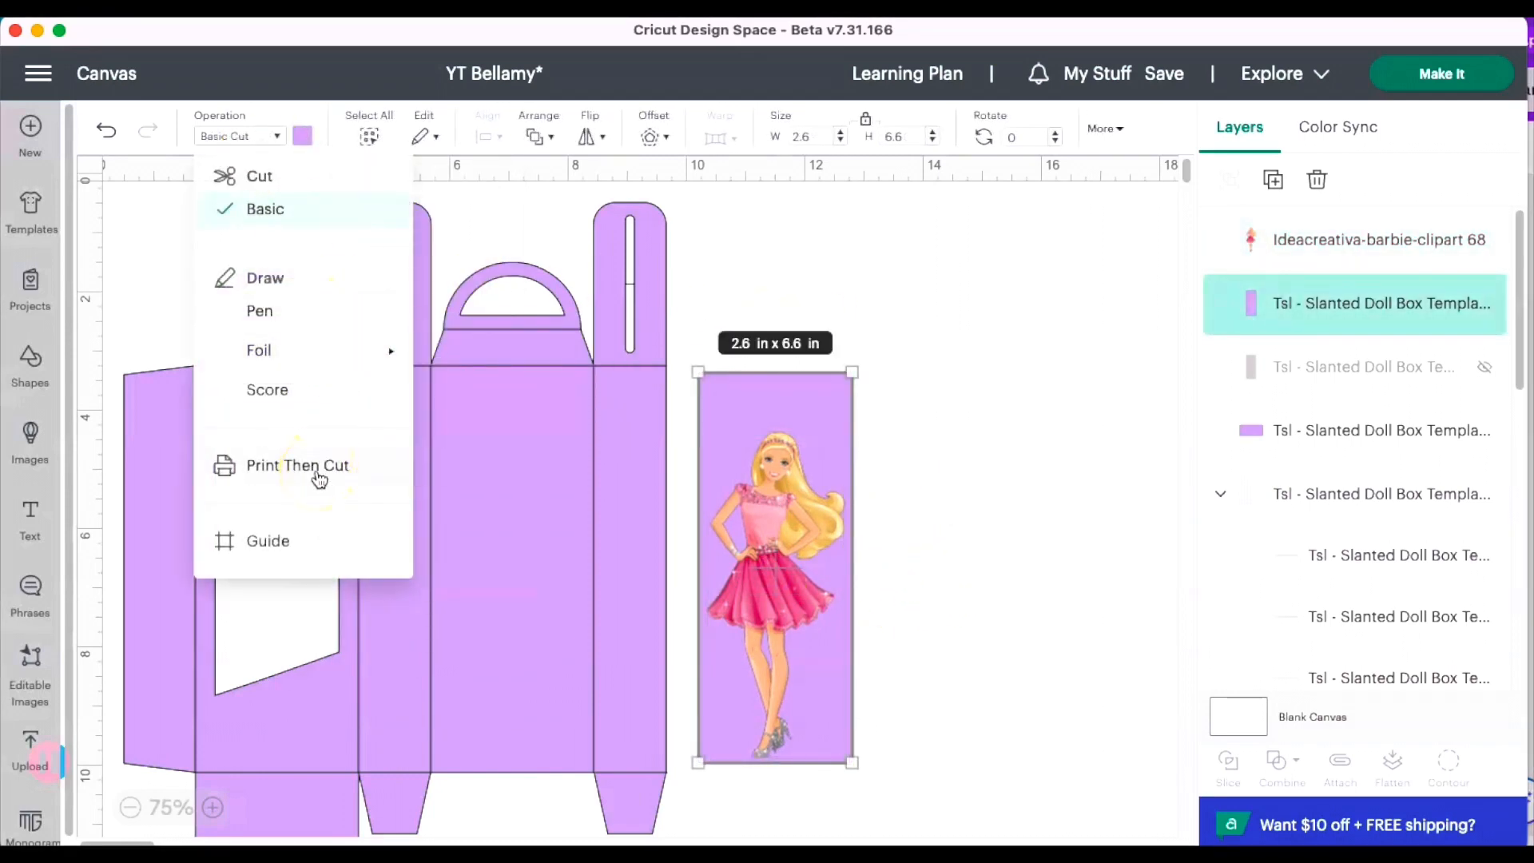
left_click(304, 136)
left_click(448, 216)
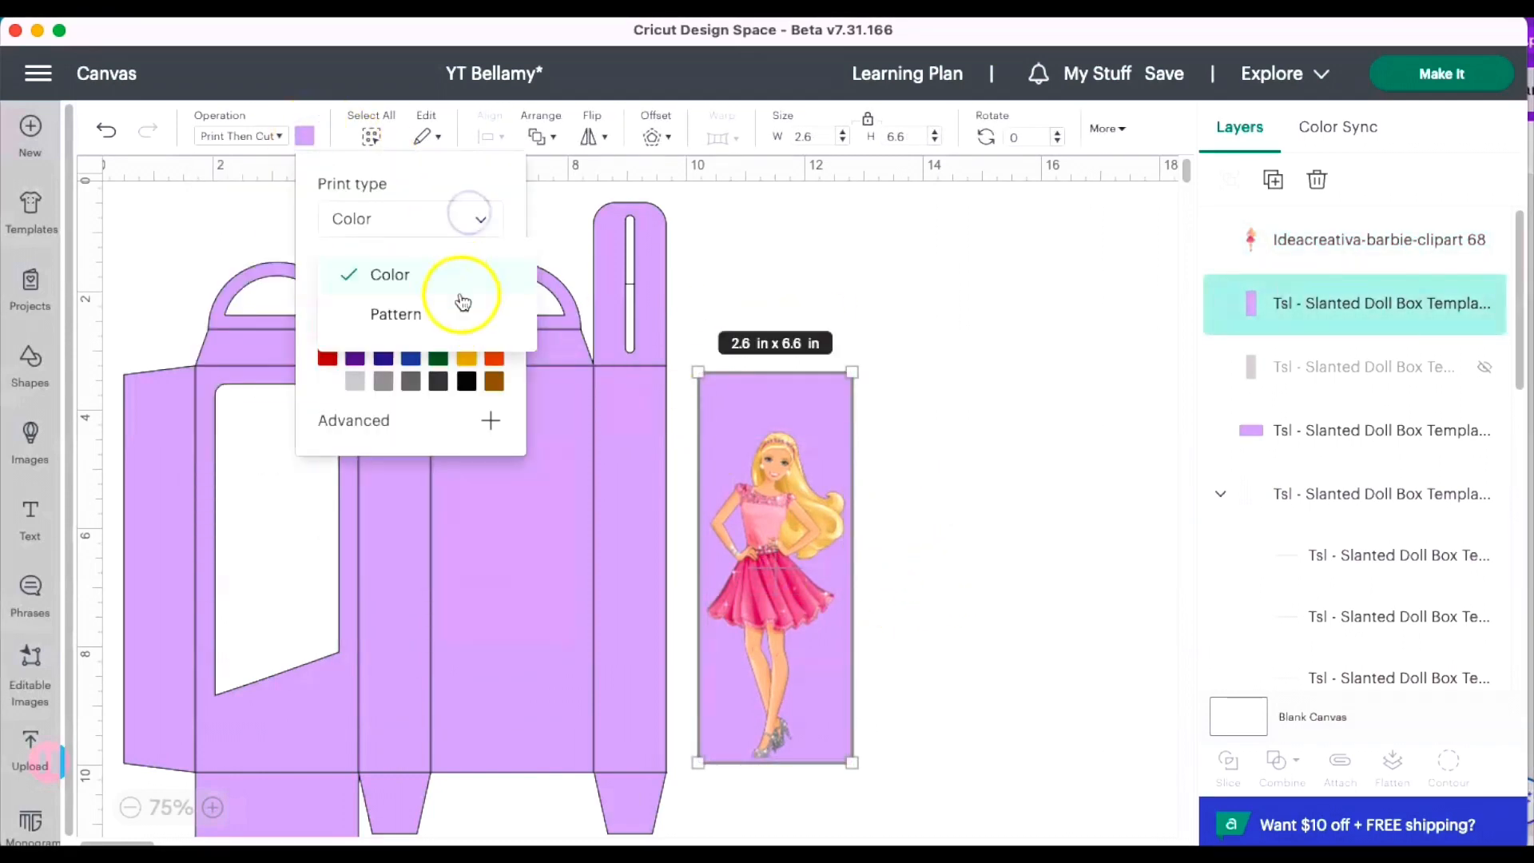
left_click(455, 329)
left_click(406, 469)
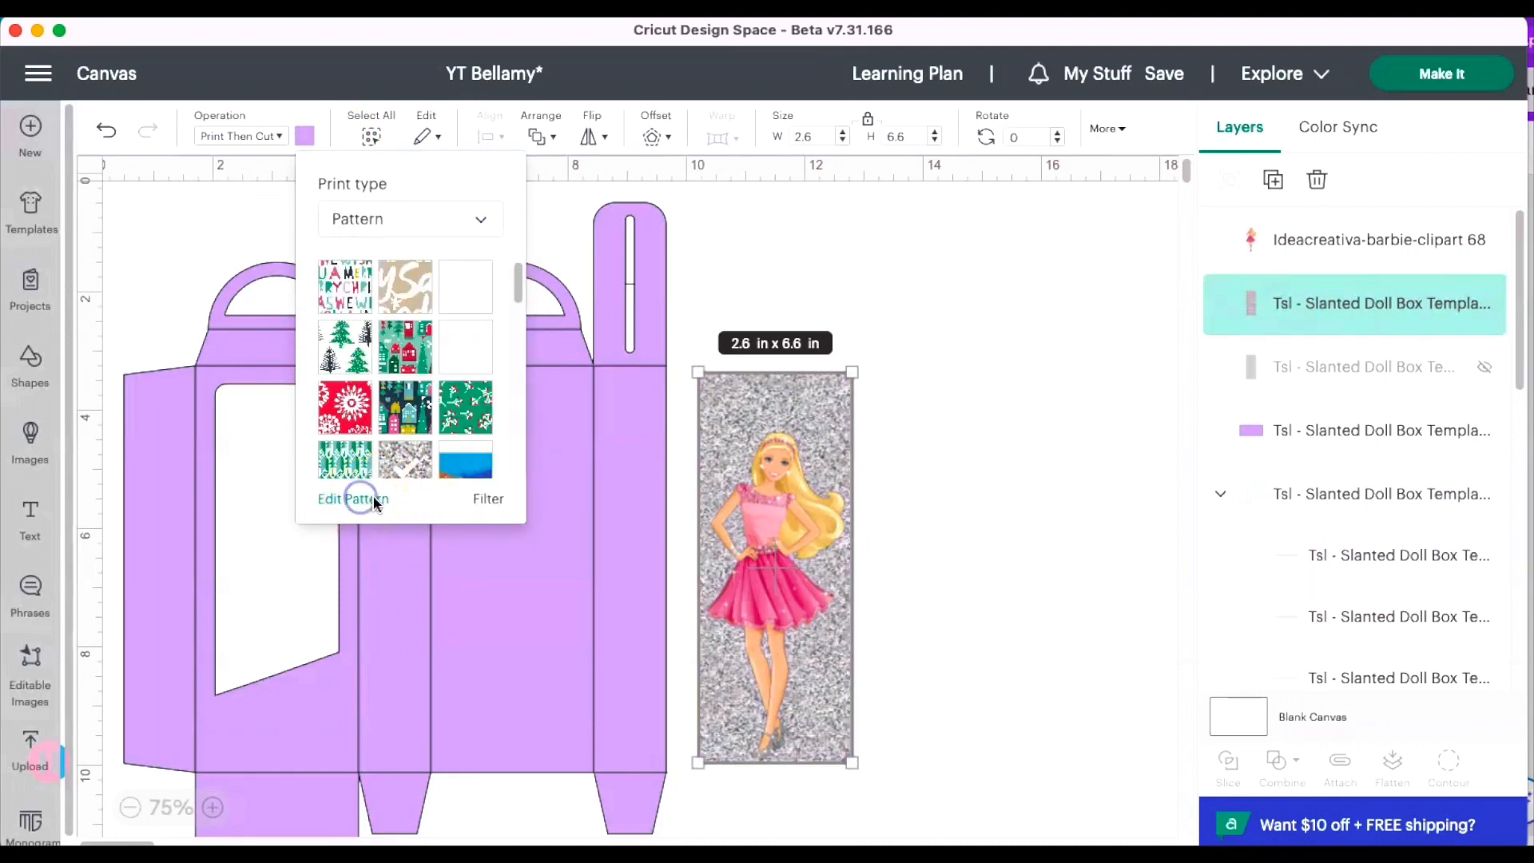
Set the scale of the rectangle's glitter pattern to 172 and deselect the rectangle.
left_click(372, 498)
left_click_drag(1065, 248, 1088, 247)
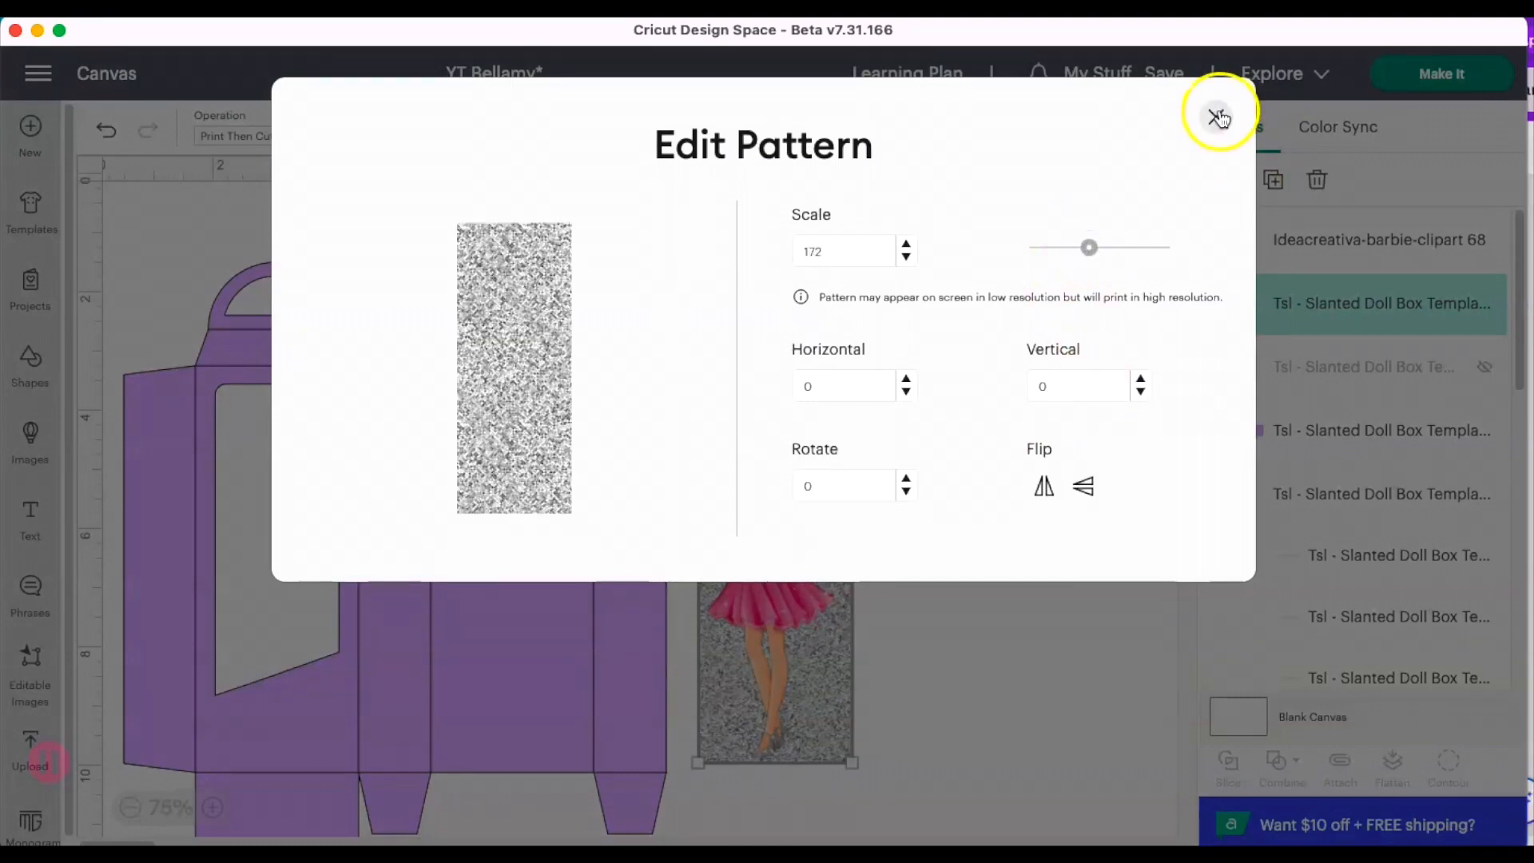
left_click(1217, 117)
left_click(1003, 472)
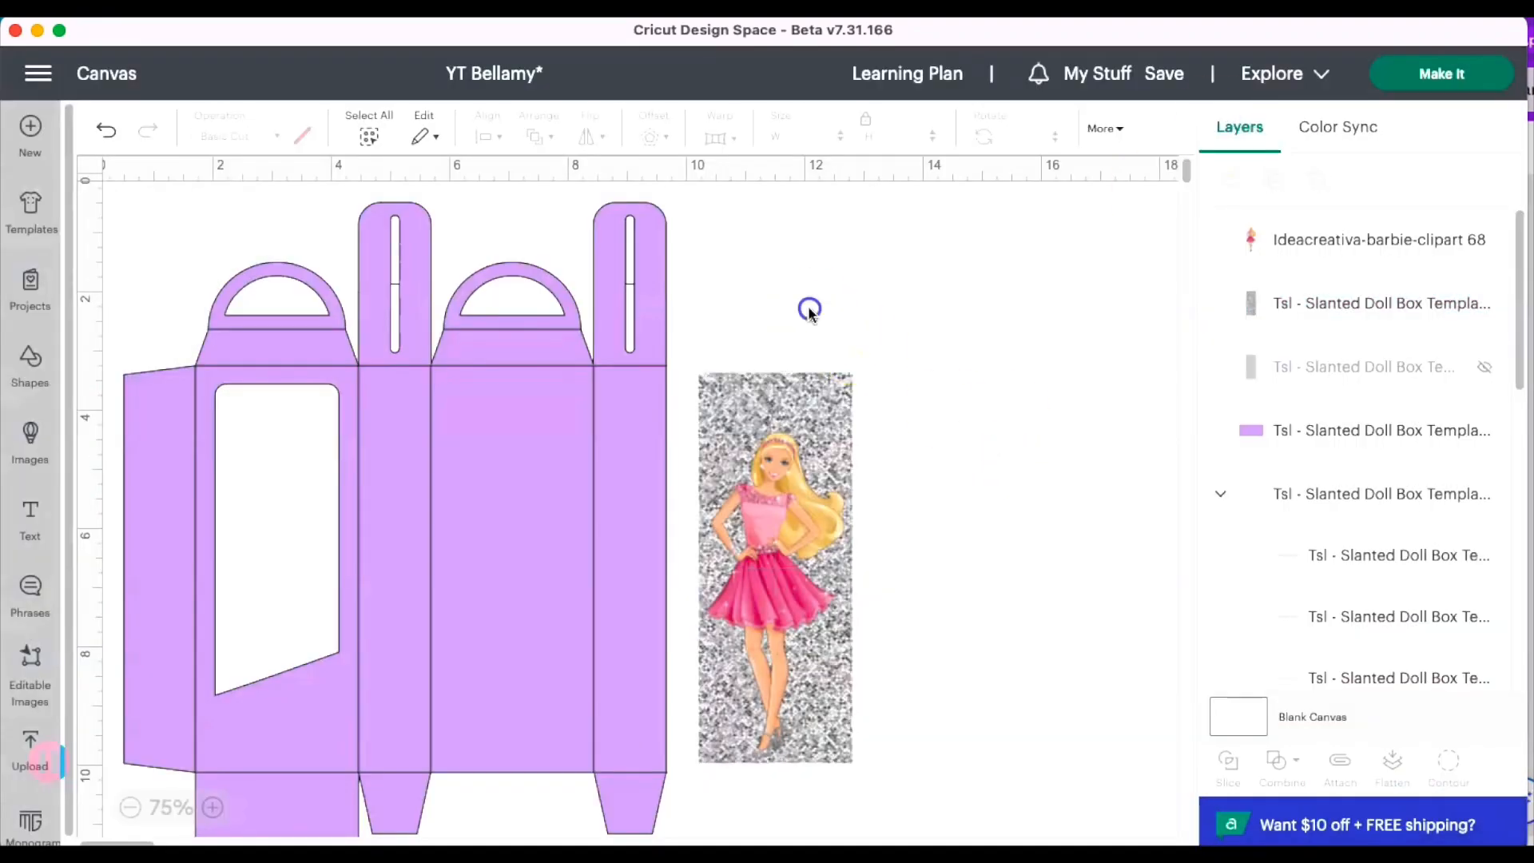
Flatten the Barbie clipart with the glitter rectangle and place the result behind the box's front window panel.
left_click(791, 651)
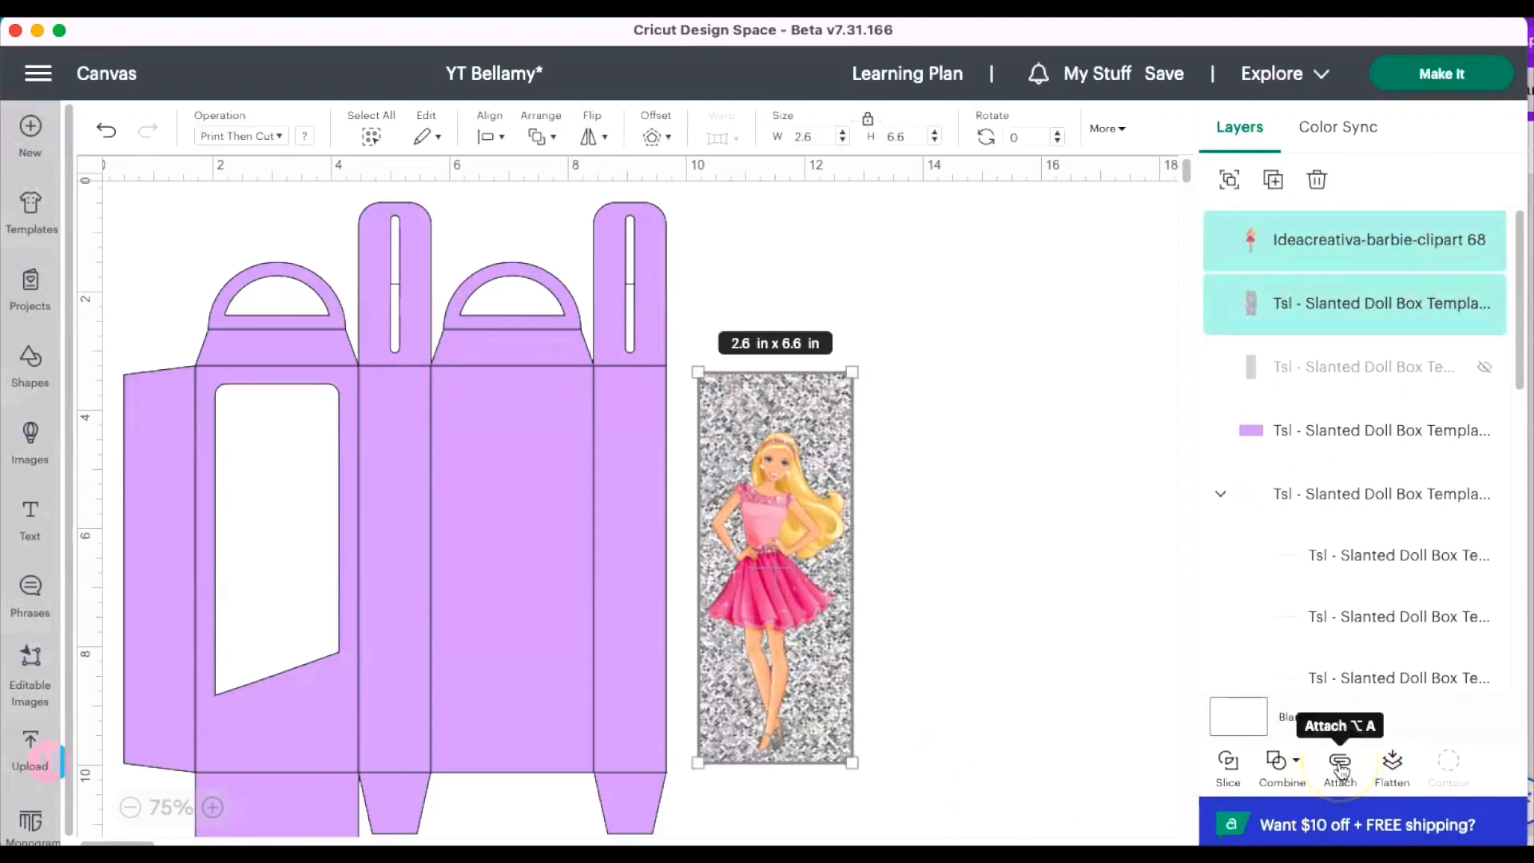
left_click(1392, 772)
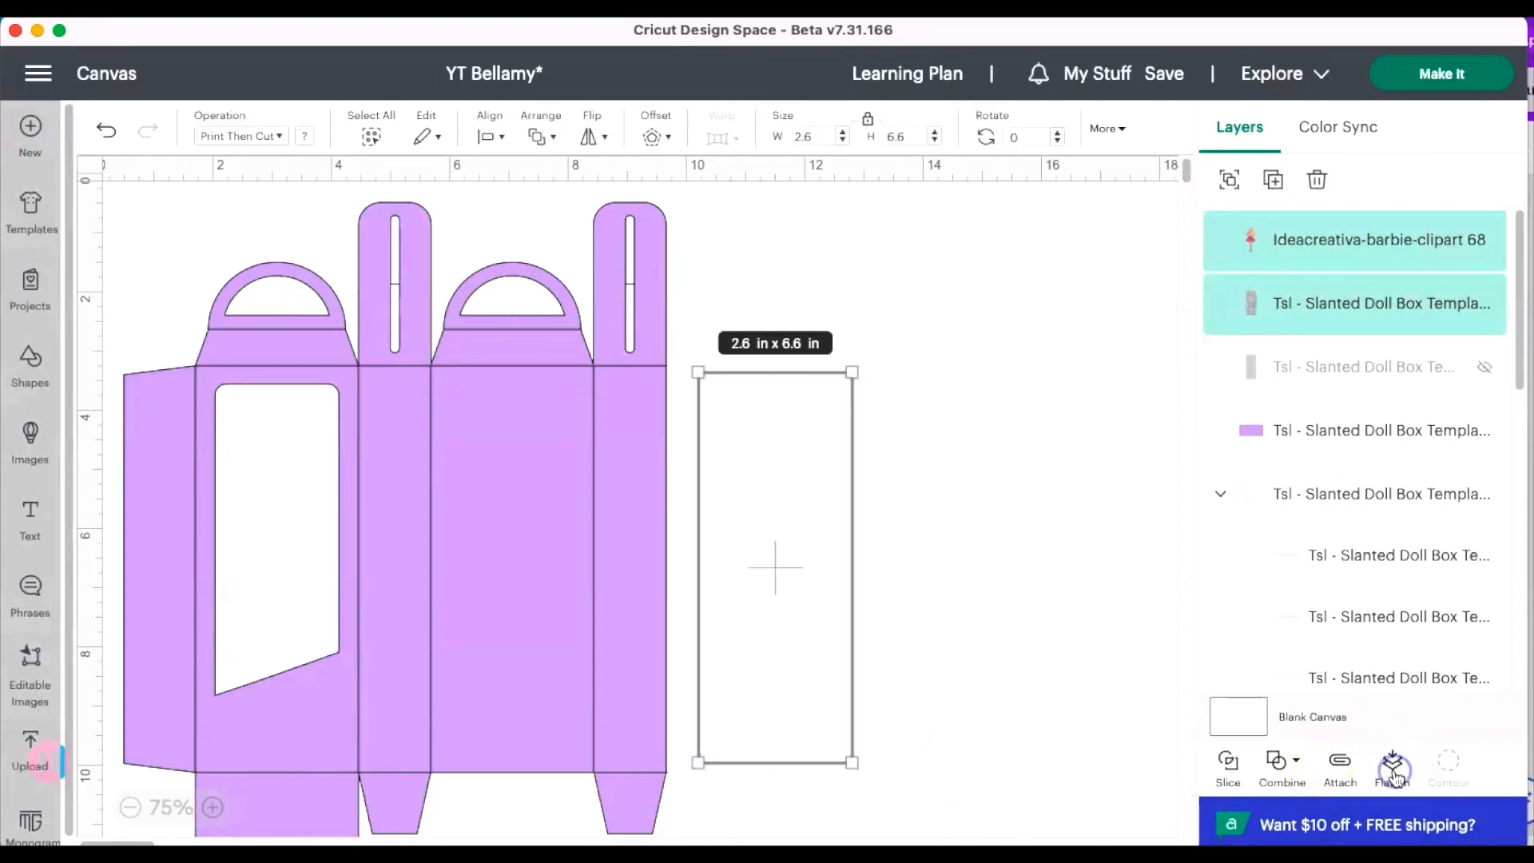
left_click_drag(750, 645, 274, 645)
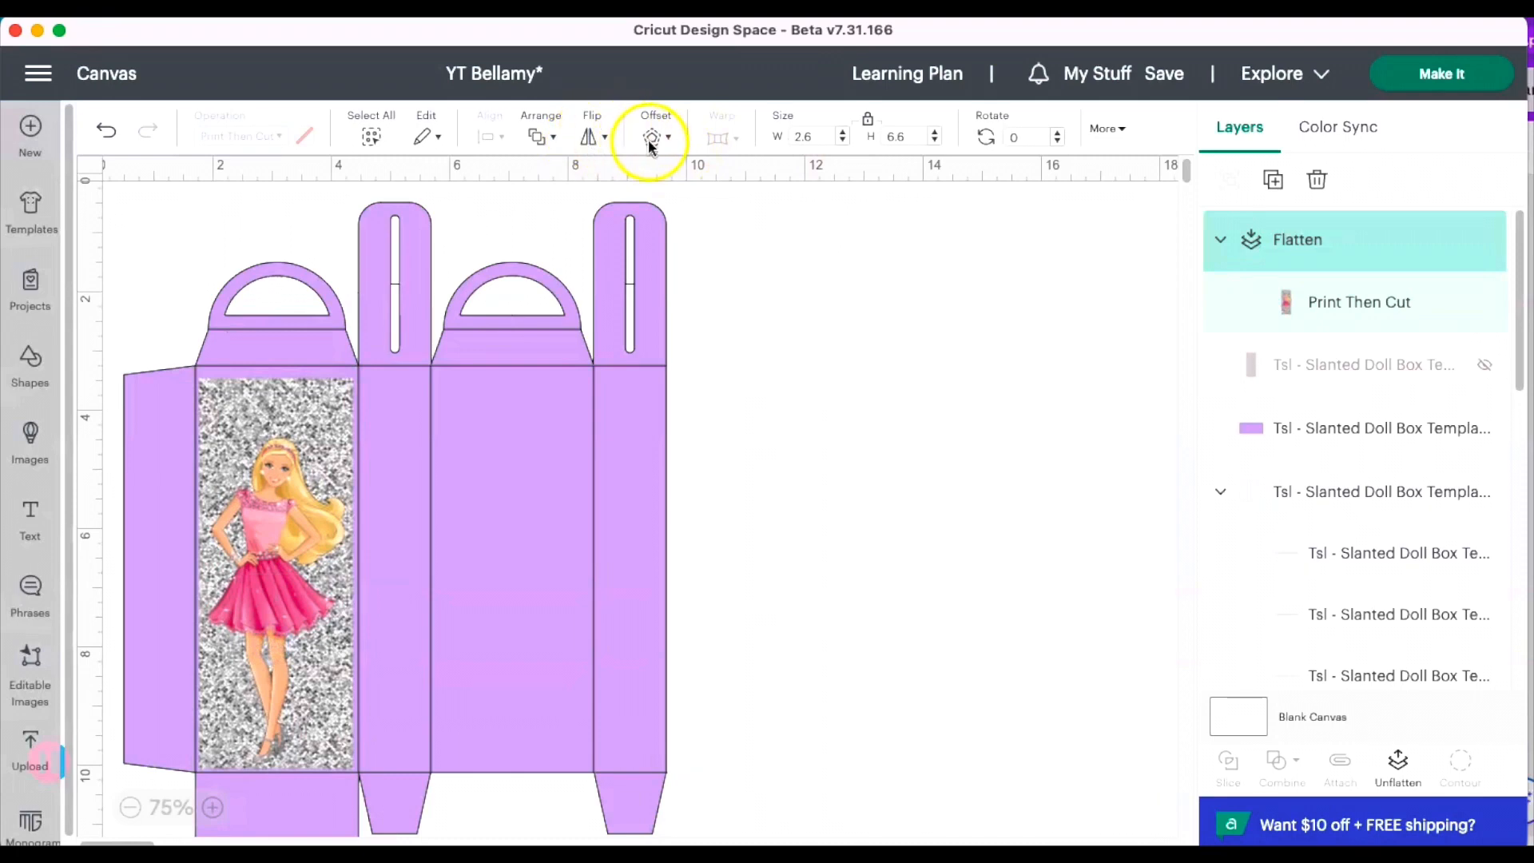
left_click(553, 139)
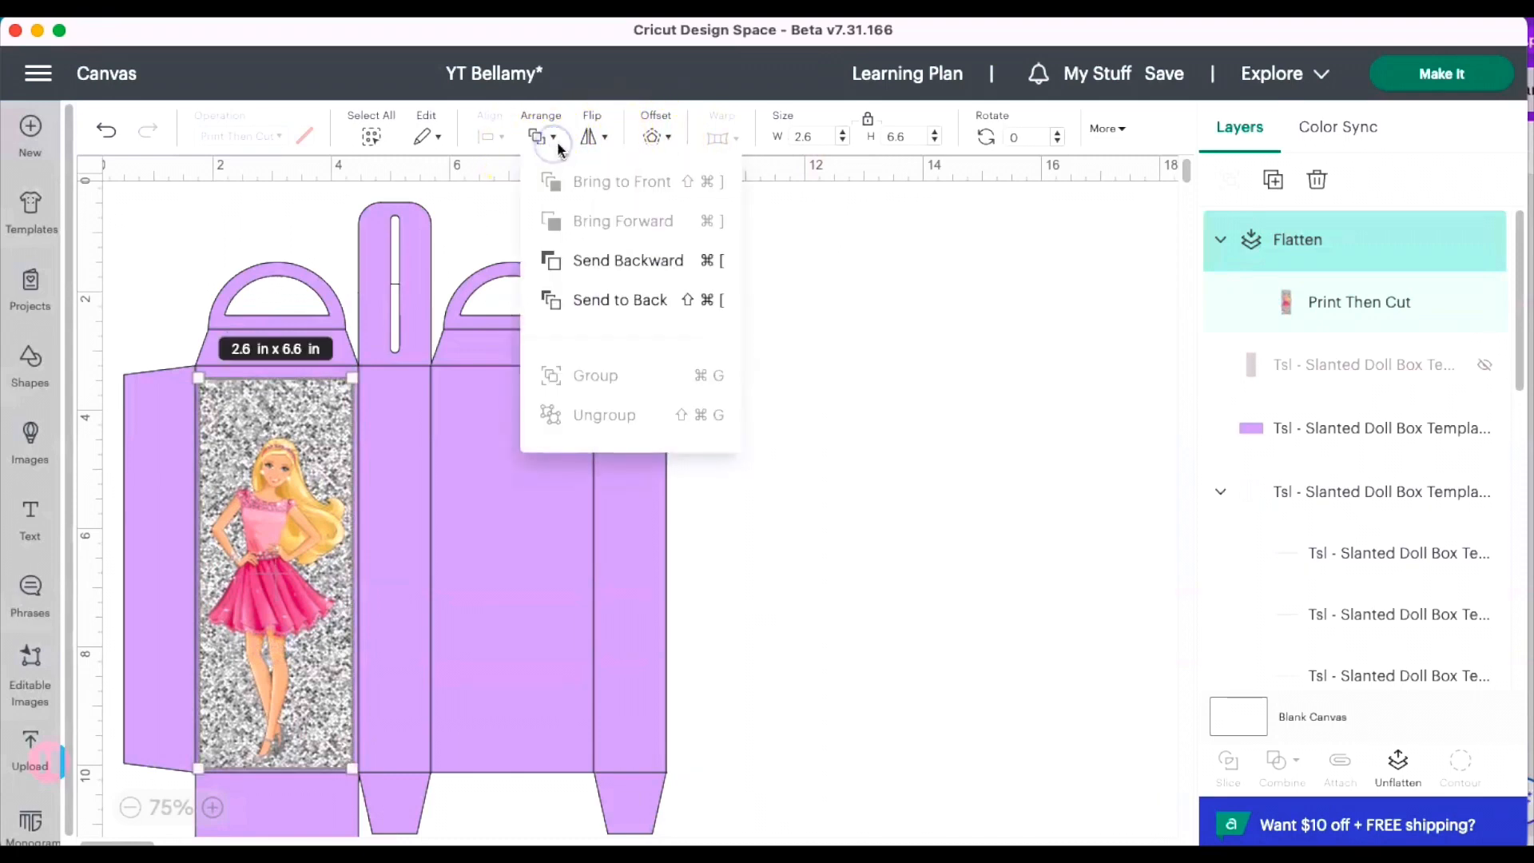
left_click(639, 302)
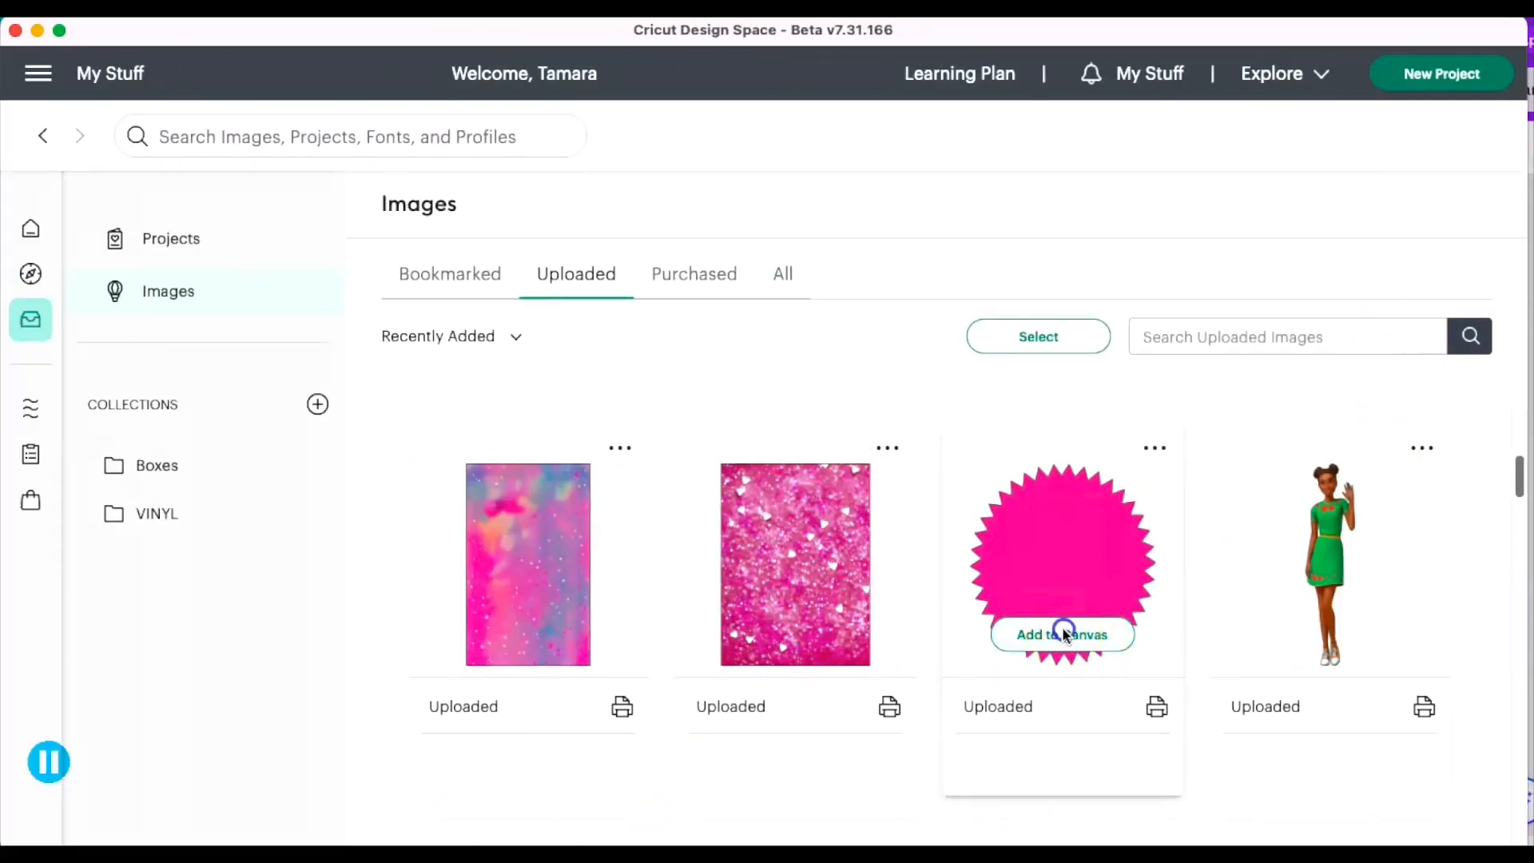
Add the uploaded pink starburst to the canvas, enlarge it to about 1.61 x 1.61 in and place it over the window's upper-left corner.
left_click(1062, 631)
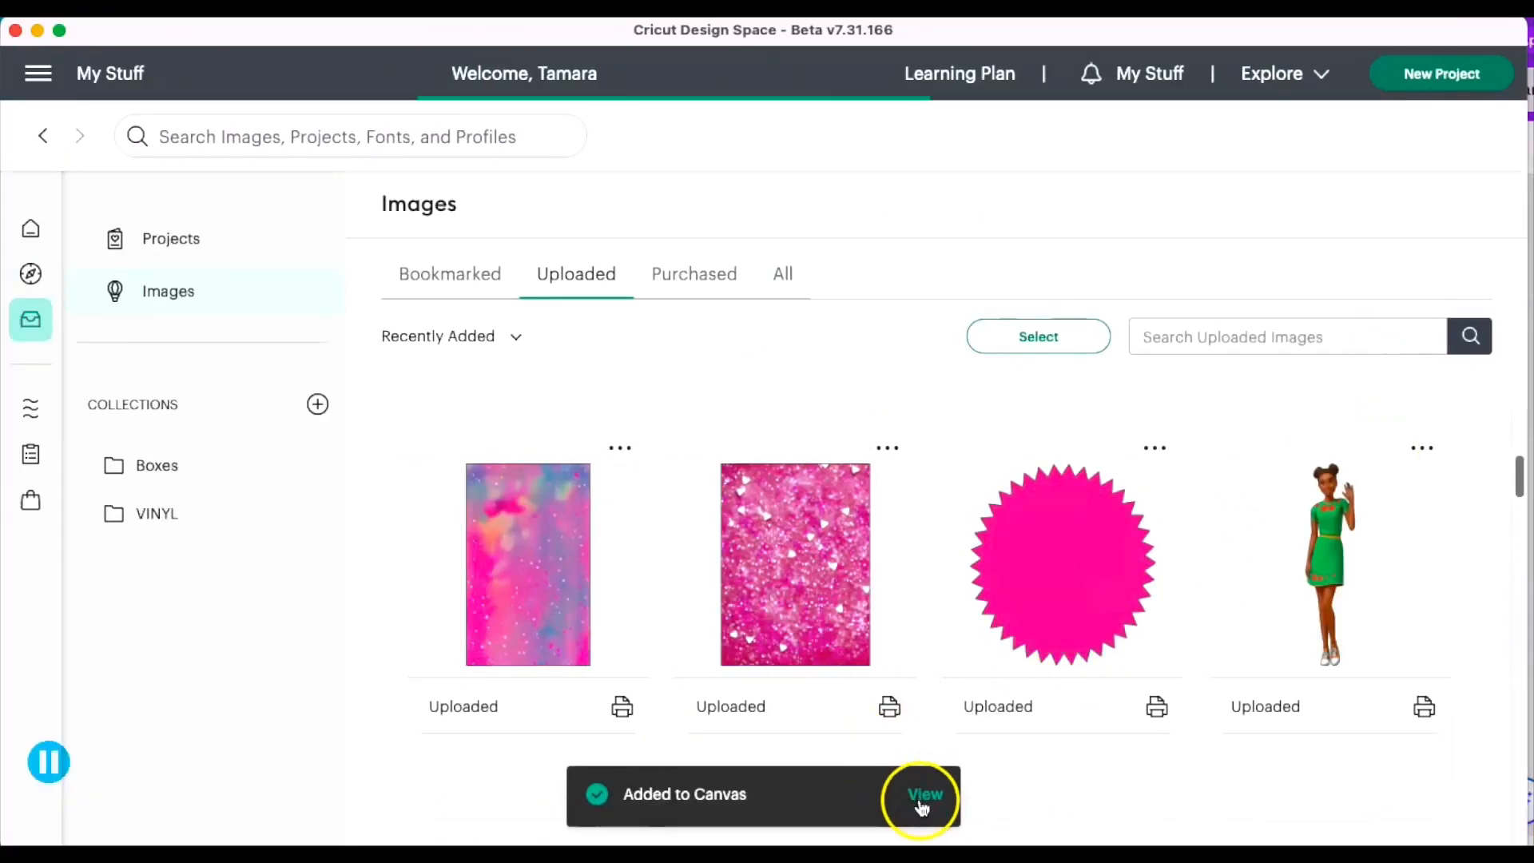
left_click(925, 796)
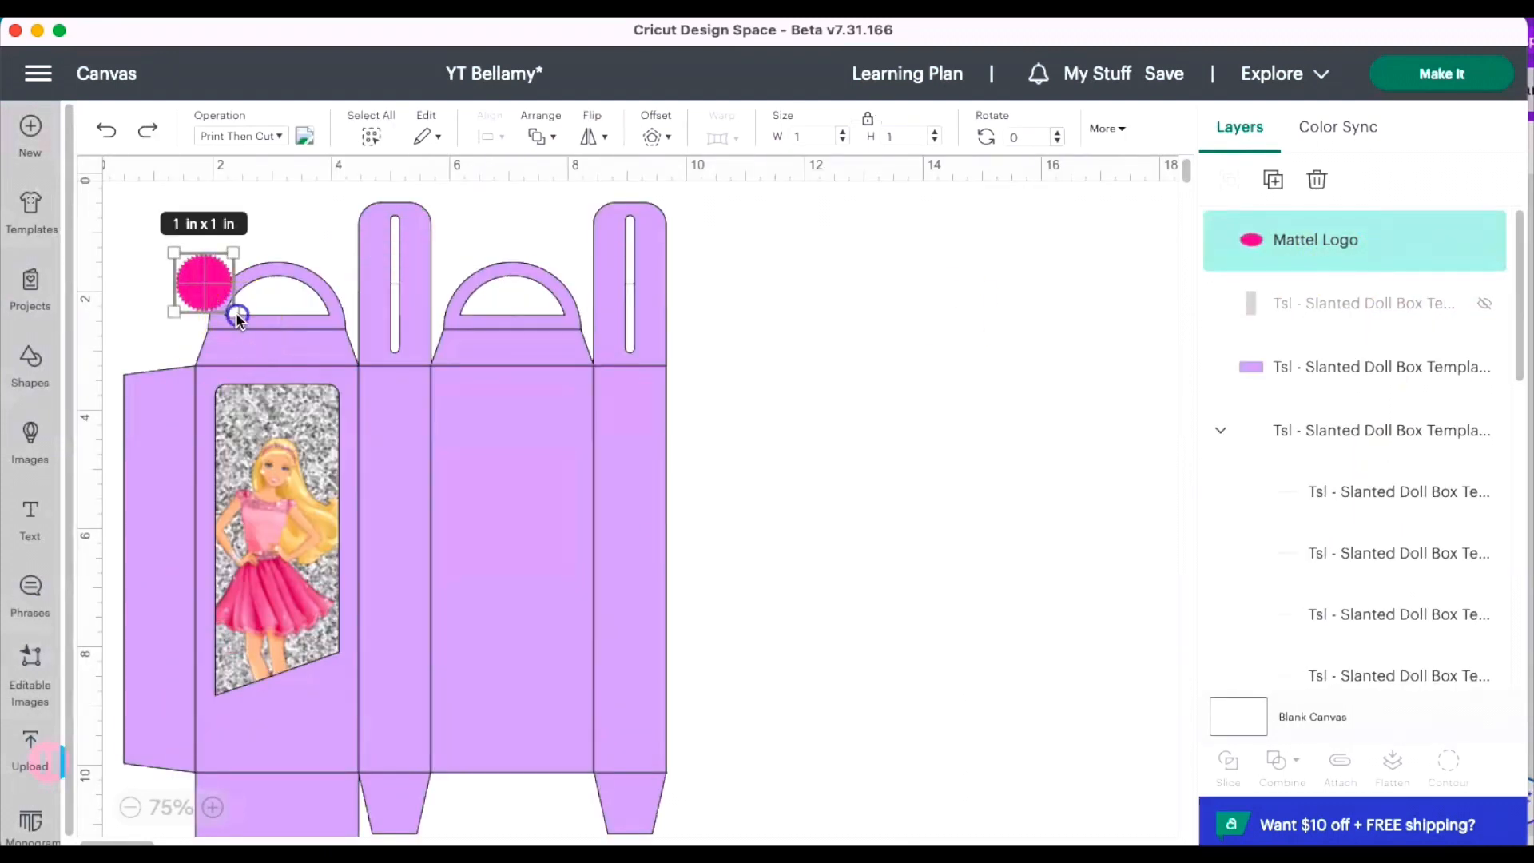
left_click_drag(244, 318, 273, 337)
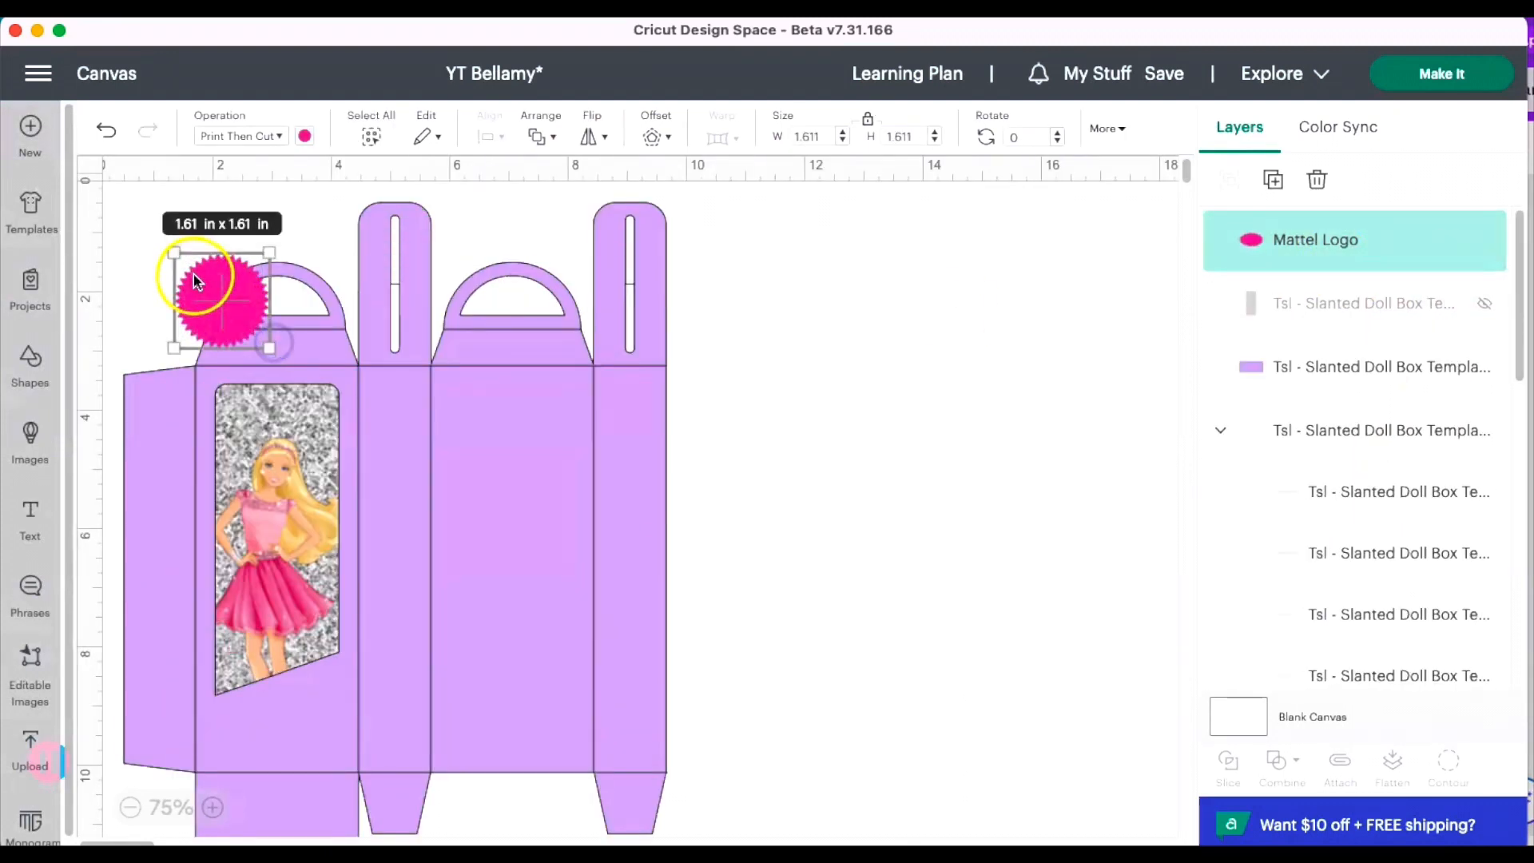
left_click(217, 295)
left_click_drag(217, 295, 239, 409)
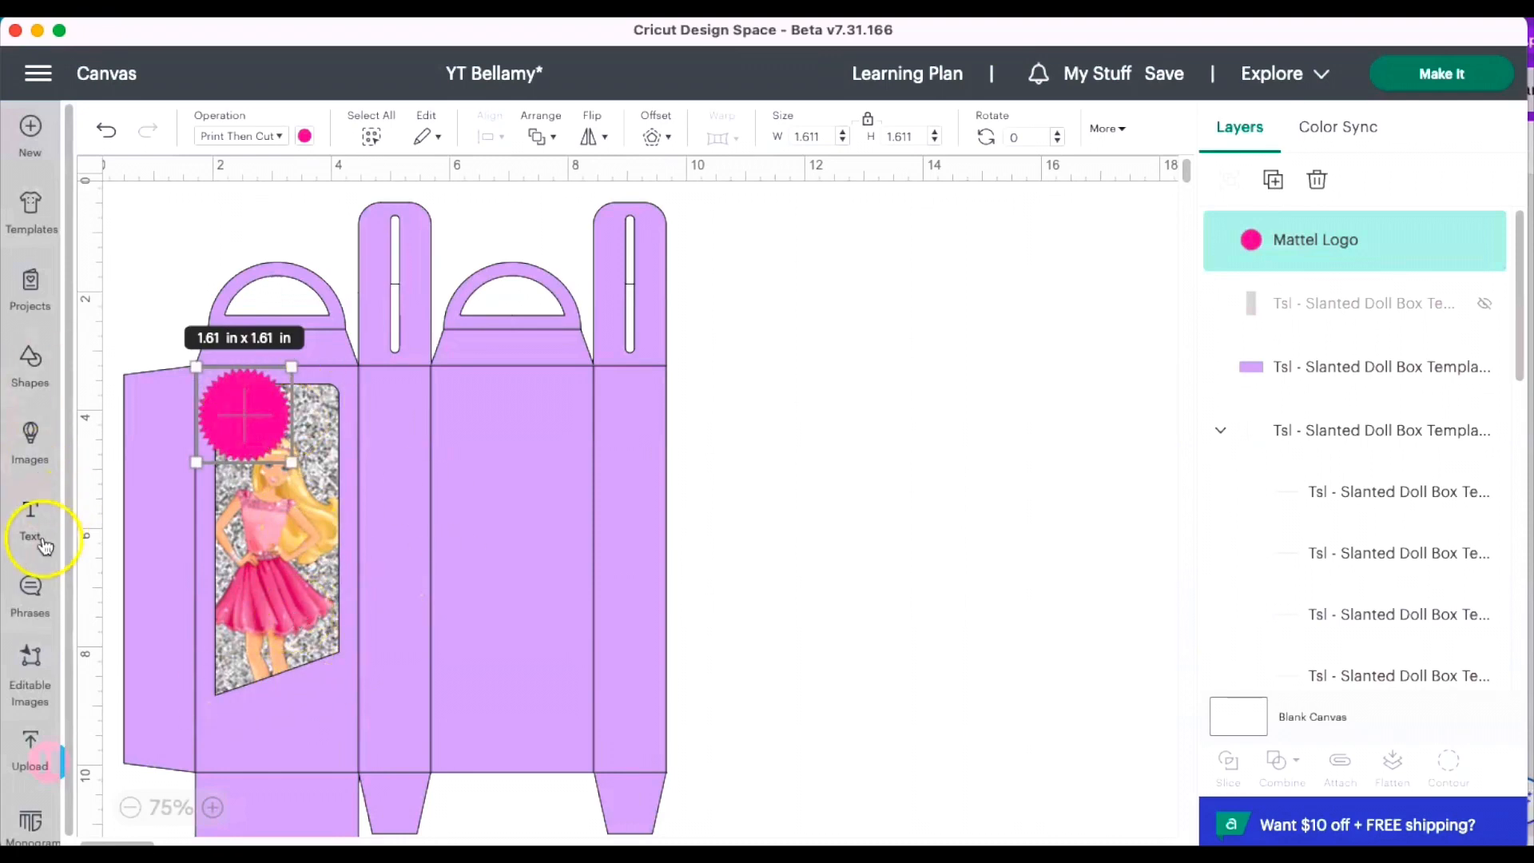
Add a text object with the recipient's first name in the Barbie 90s font.
left_click(39, 509)
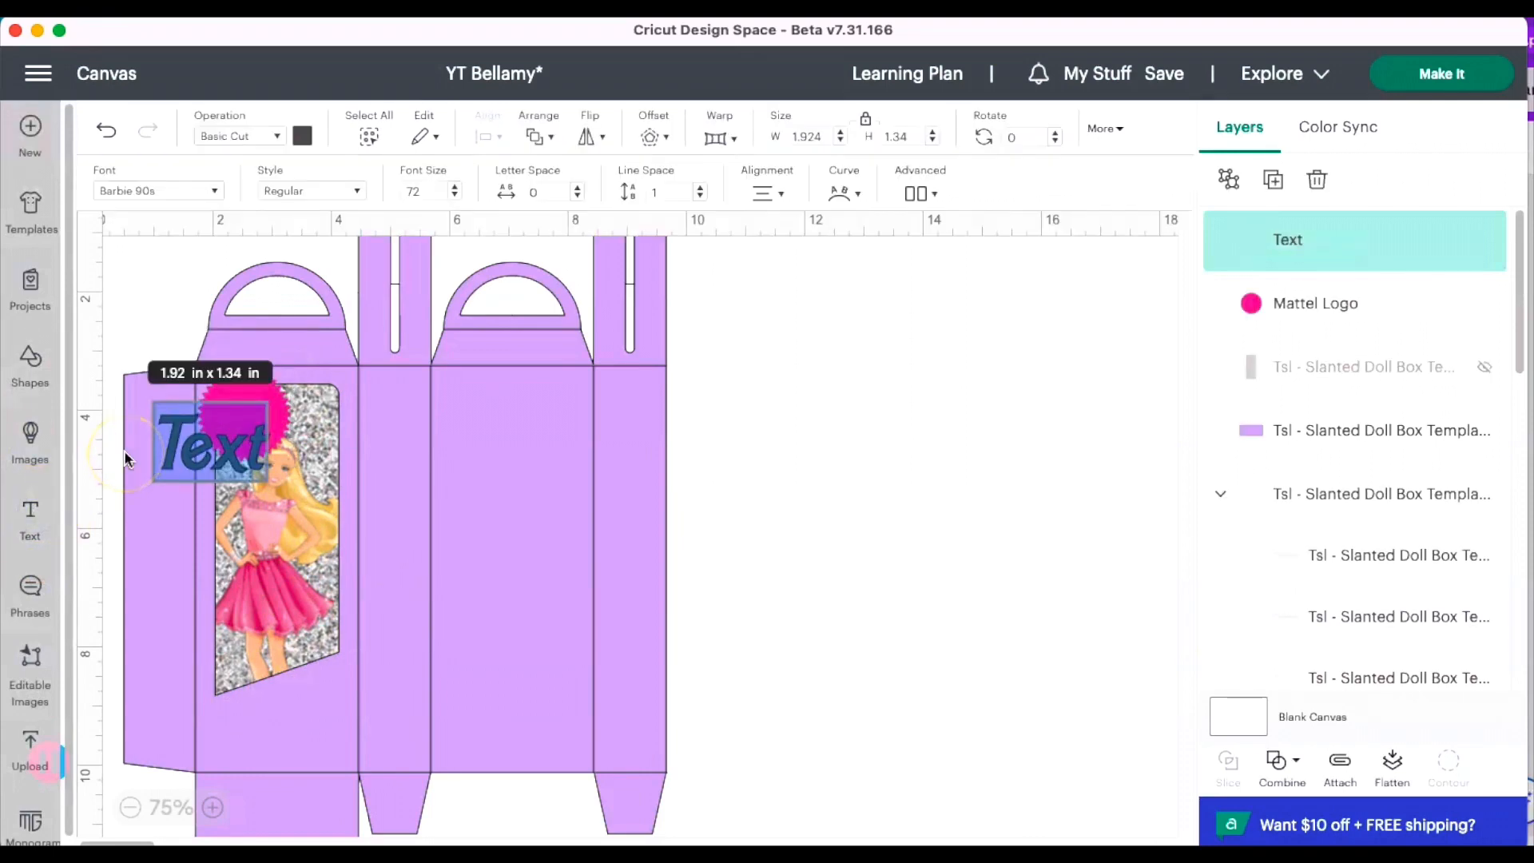
type("Be")
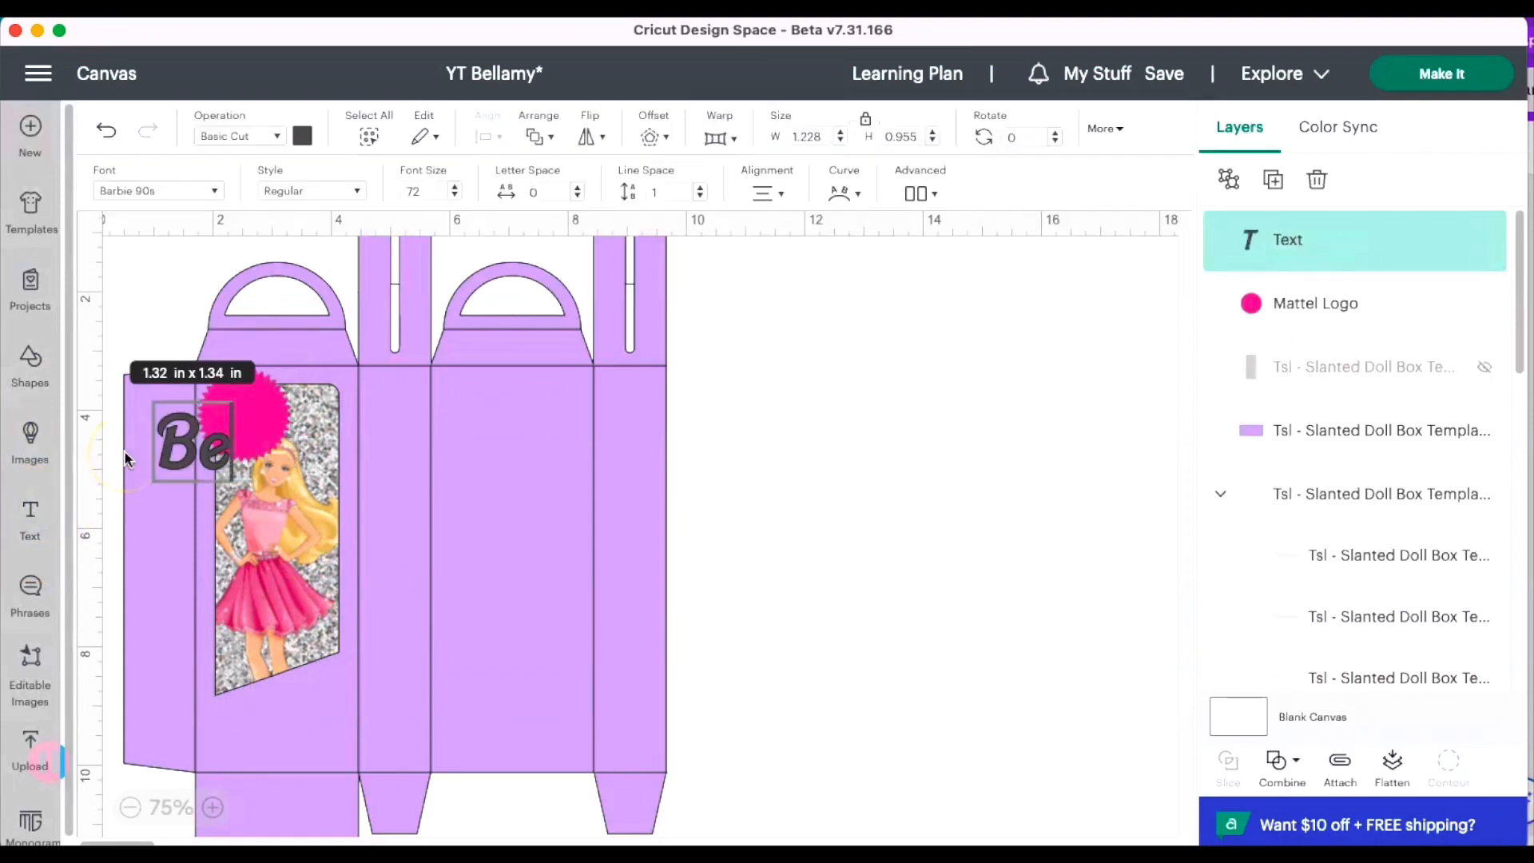
type("llam")
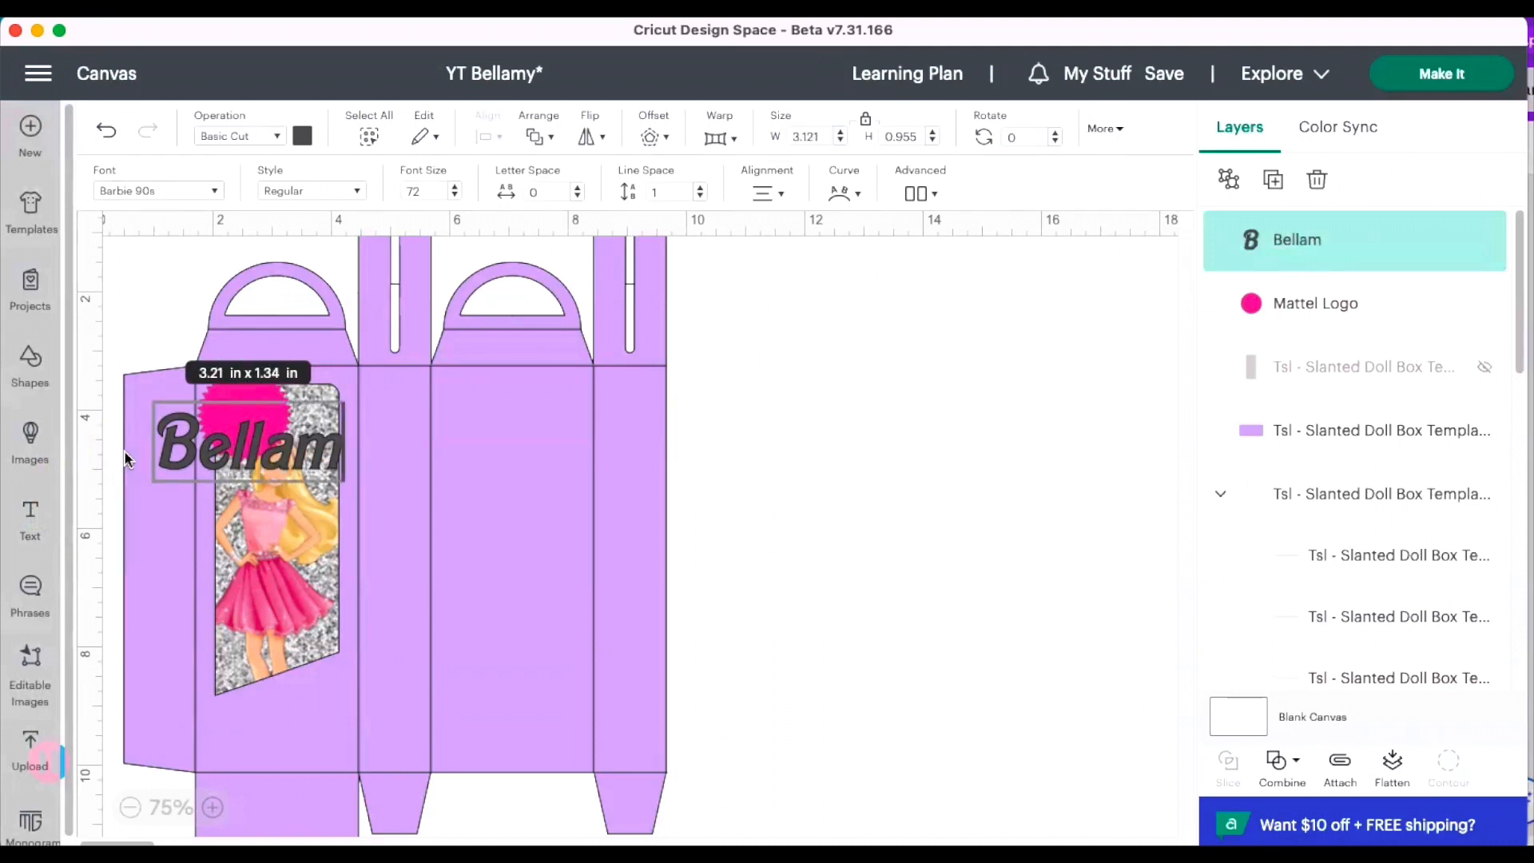
type("y")
left_click(171, 448)
left_click(584, 386)
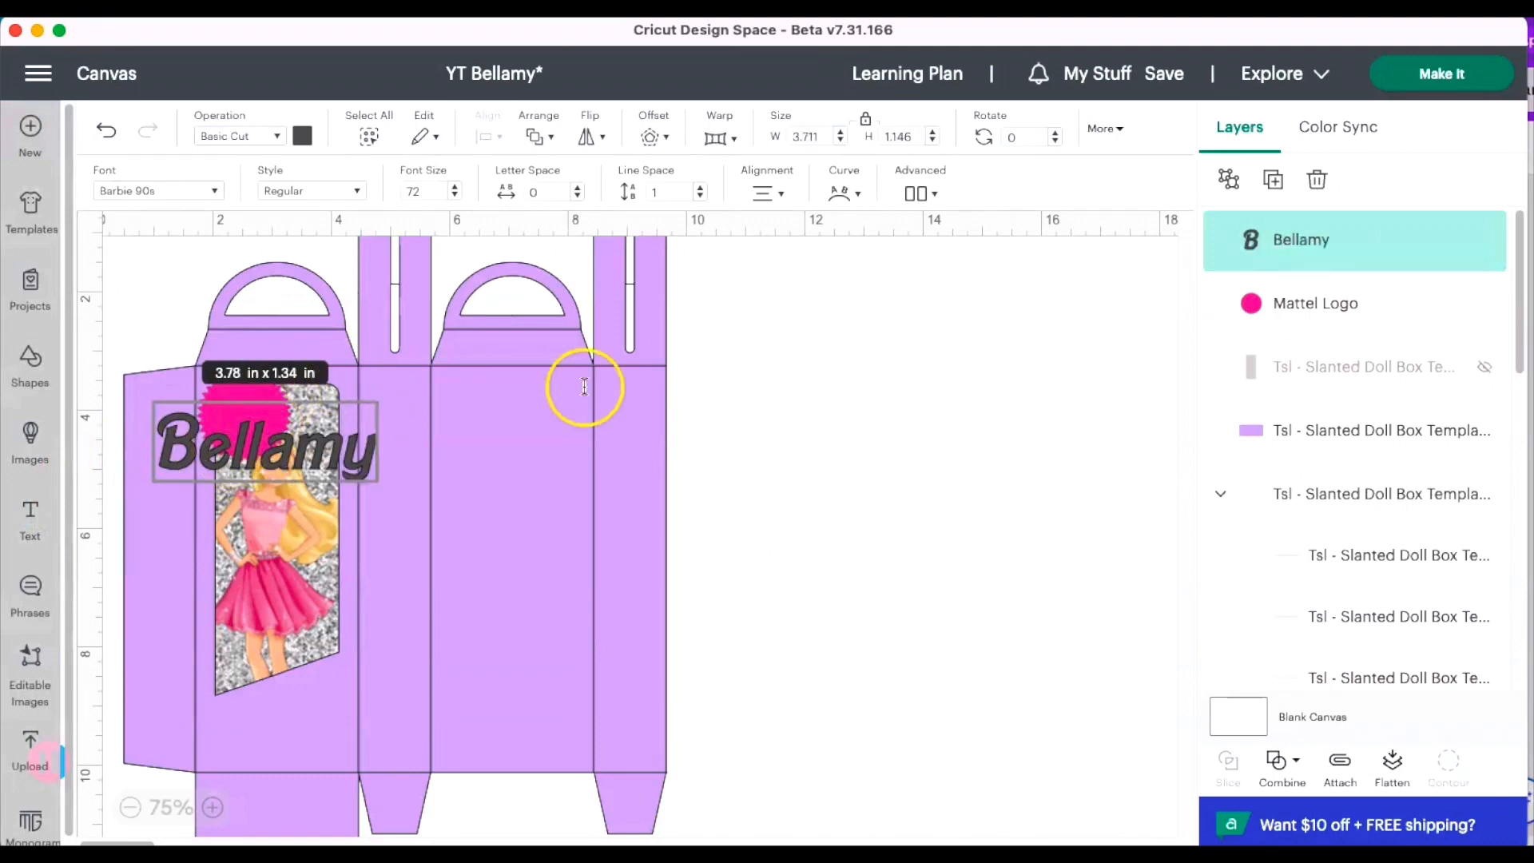
left_click(923, 414)
Shrink the name text to about 2.42 x 0.75 in, rotate it to about 344° and place it along the window's slanted lower edge.
left_click_drag(260, 436, 298, 676)
left_click_drag(438, 642, 404, 616)
left_click_drag(426, 691, 342, 679)
left_click_drag(344, 626, 351, 627)
left_click_drag(343, 679, 293, 671)
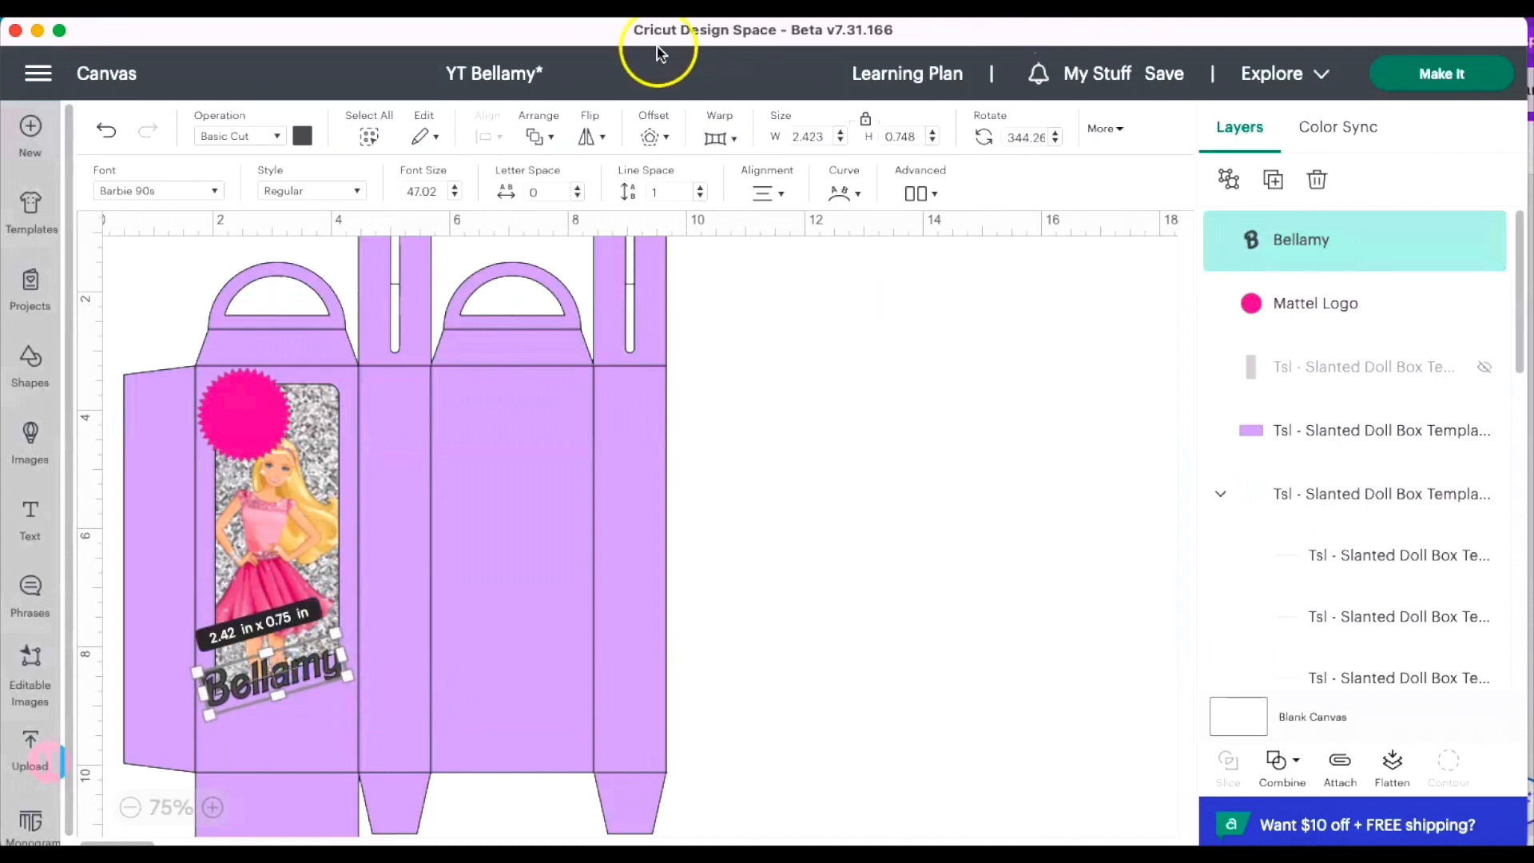
Create a 0.12 in welded offset with rounded corners around the name text and deselect it.
left_click(665, 136)
left_click(771, 192)
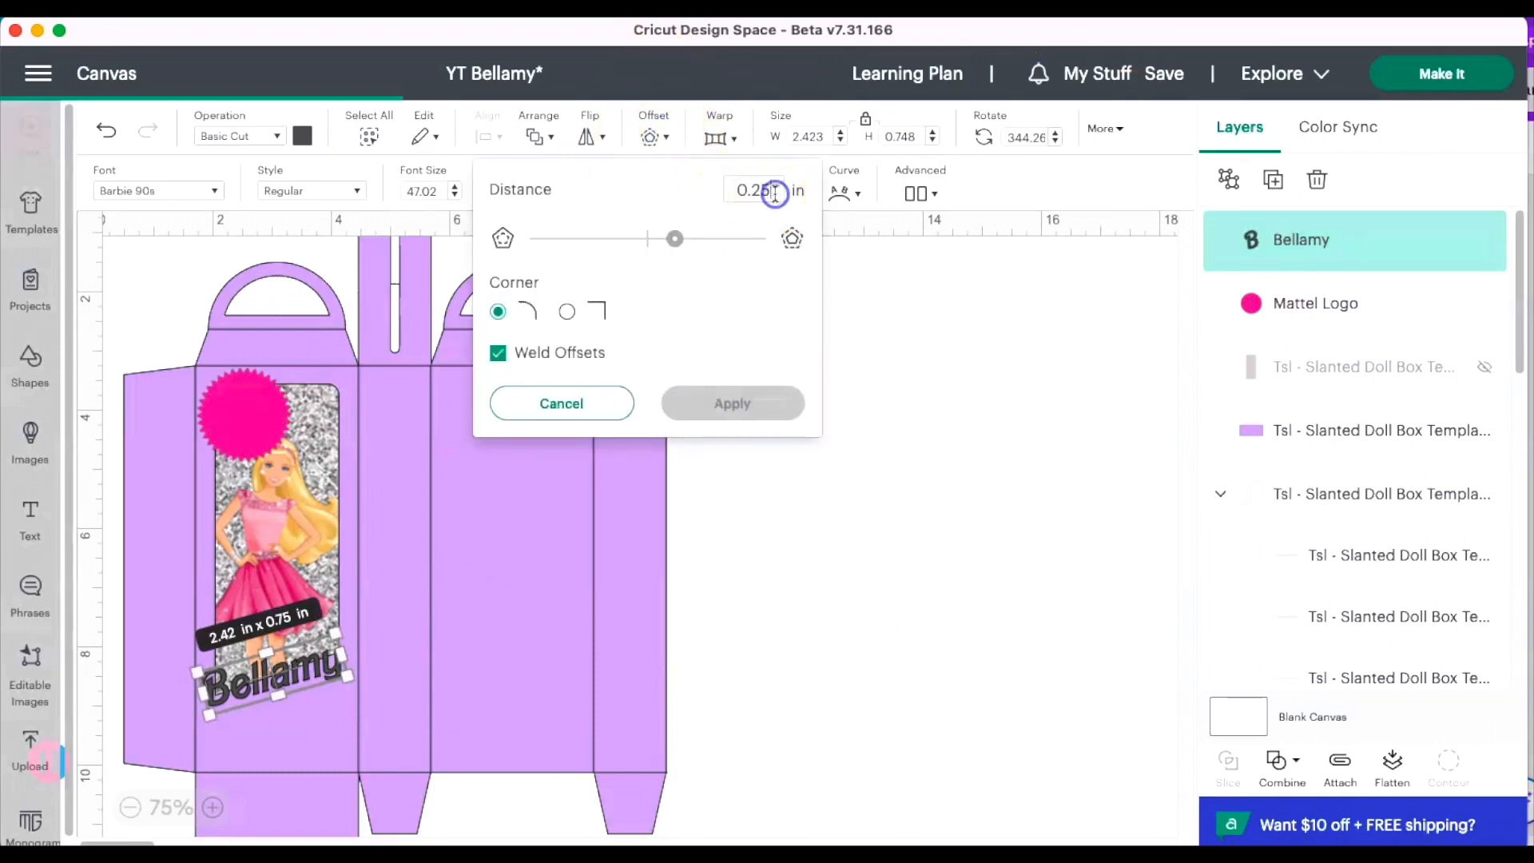
key("BackSpace")
key("BackSpace")
type("1")
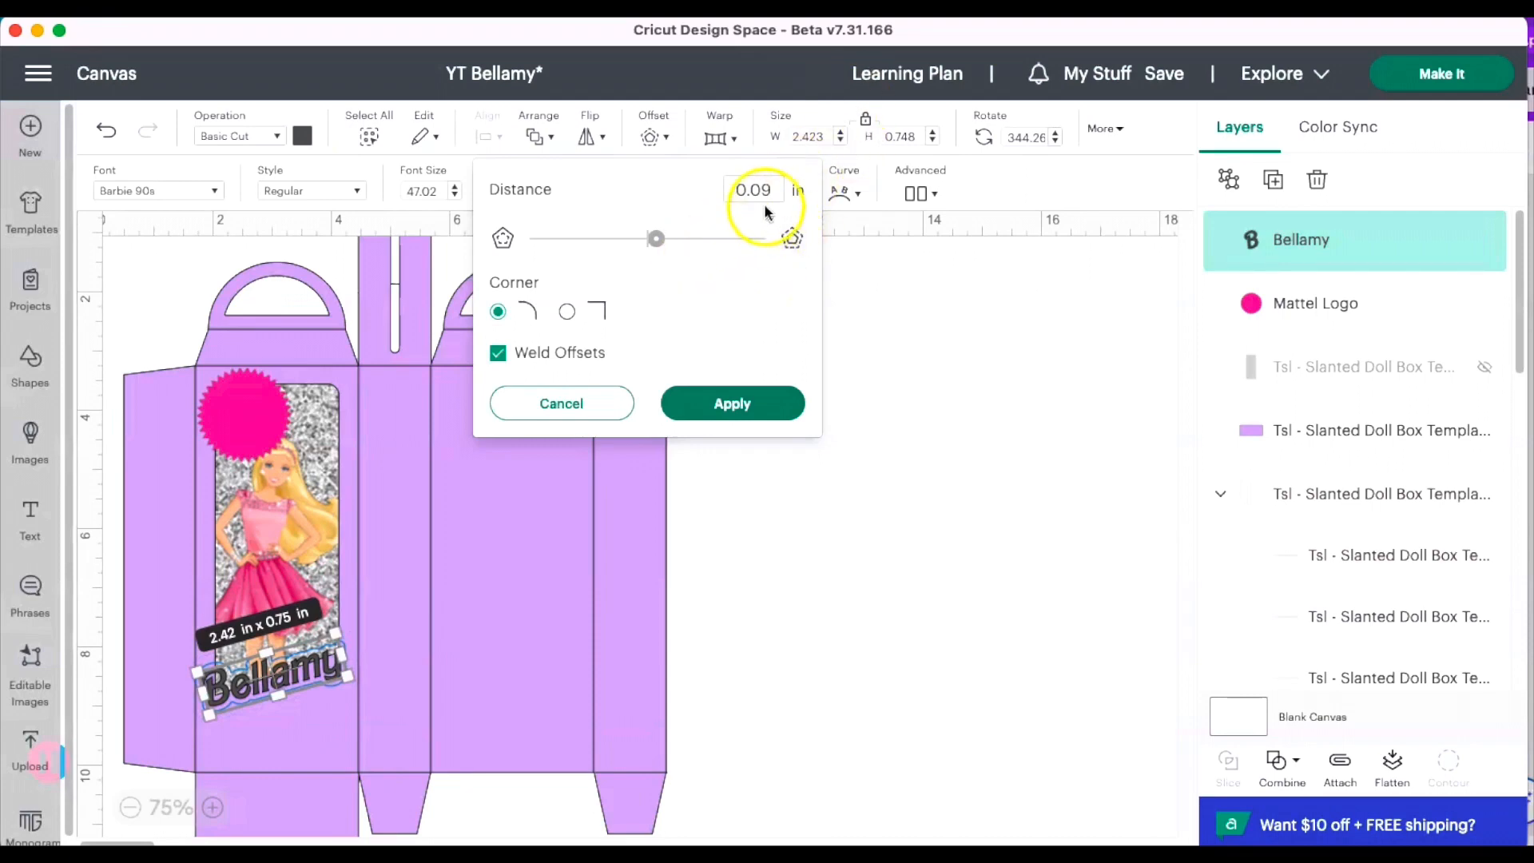
left_click_drag(657, 239, 665, 242)
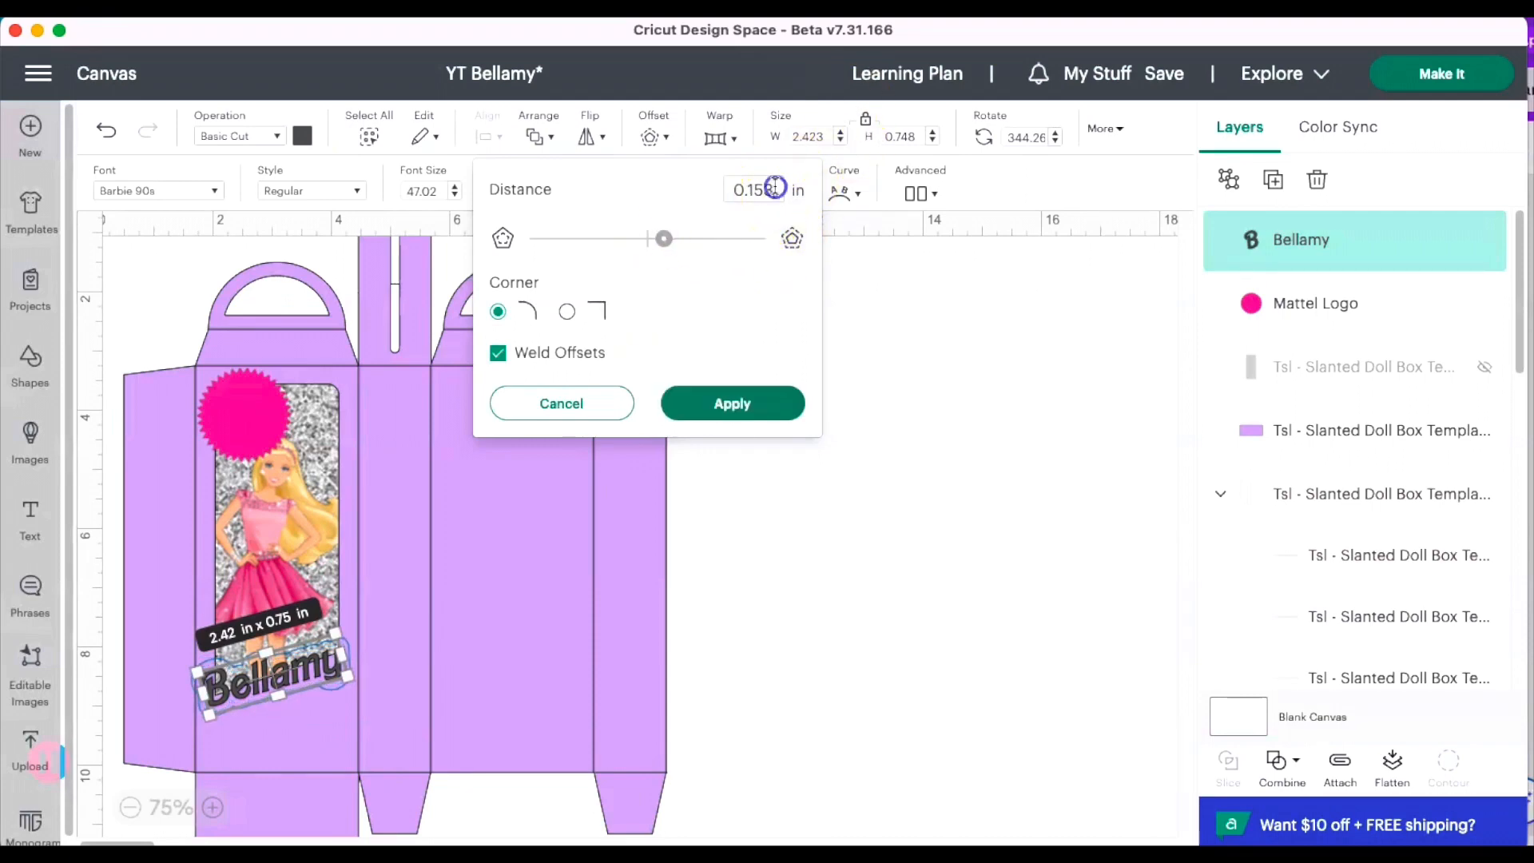
type("2")
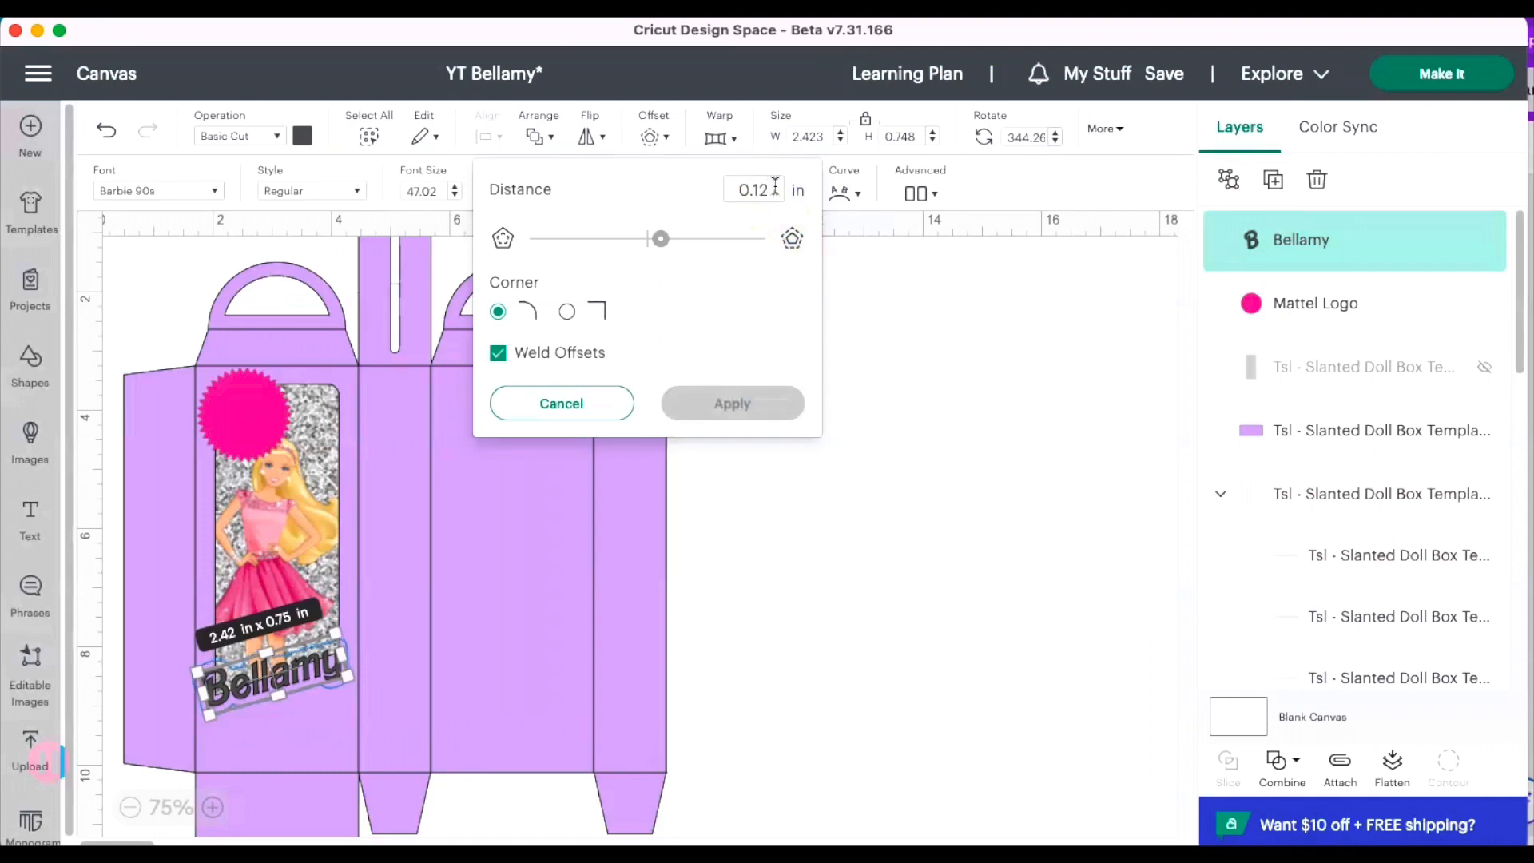
left_click(687, 404)
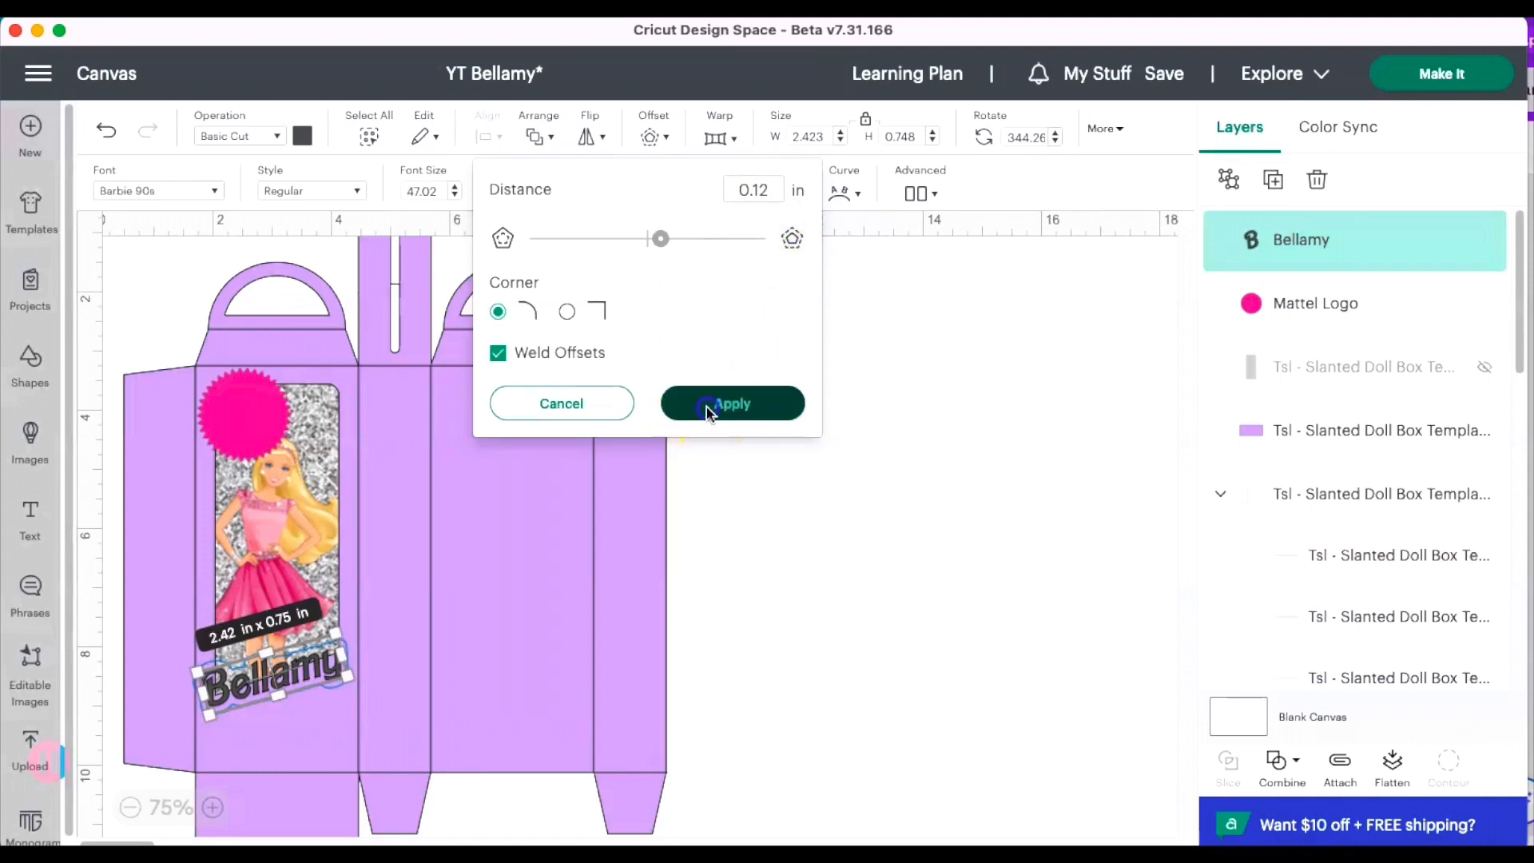
left_click(942, 513)
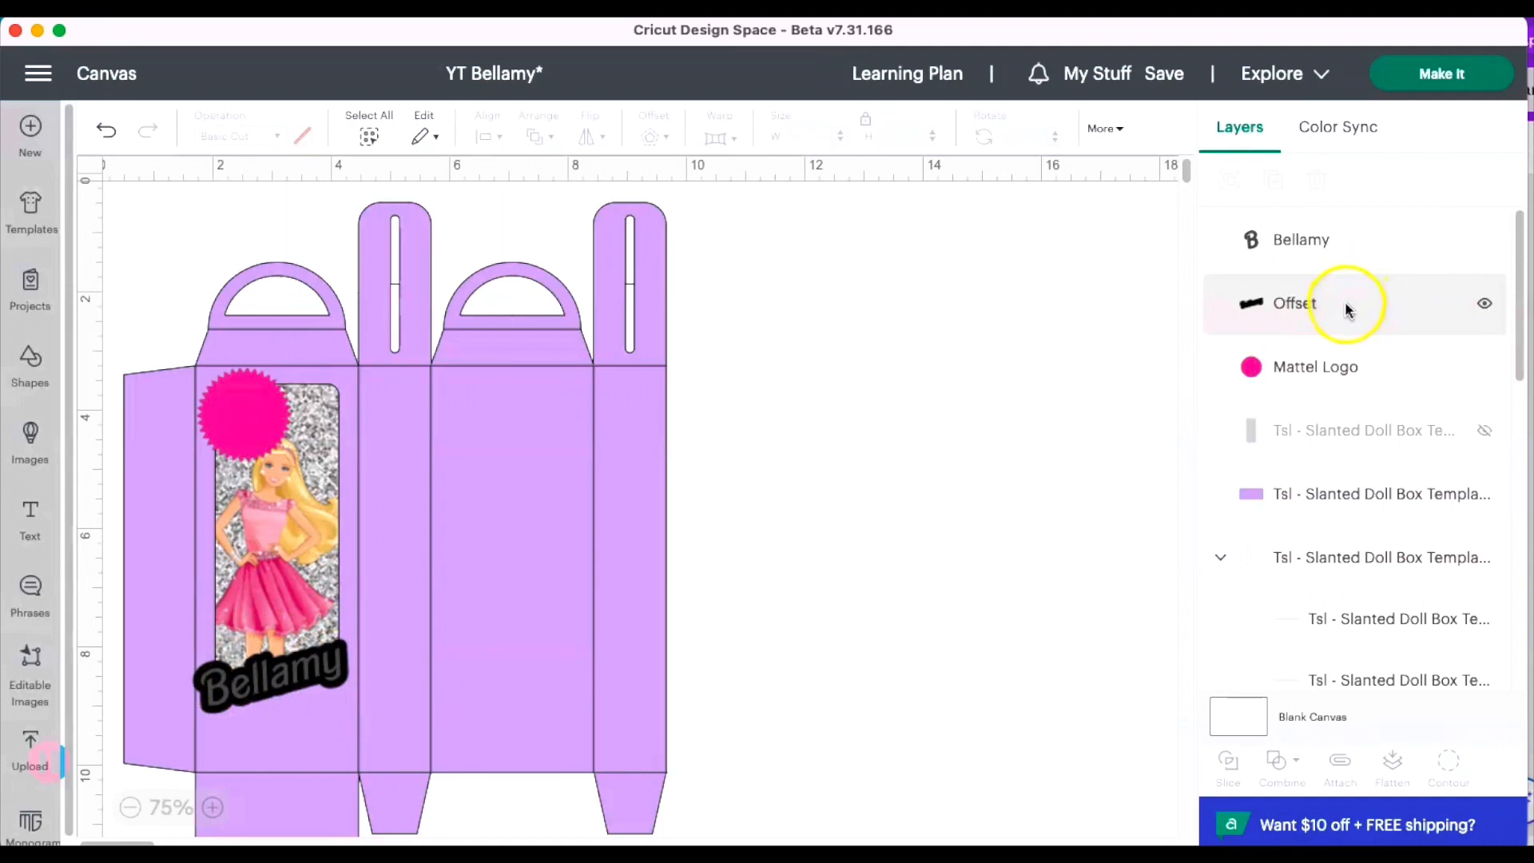
Resize the name text and its offset together to about 2.65 x 1.26 in and fit them across the front panel's width.
left_click(1352, 257)
left_click(1349, 301, "shift")
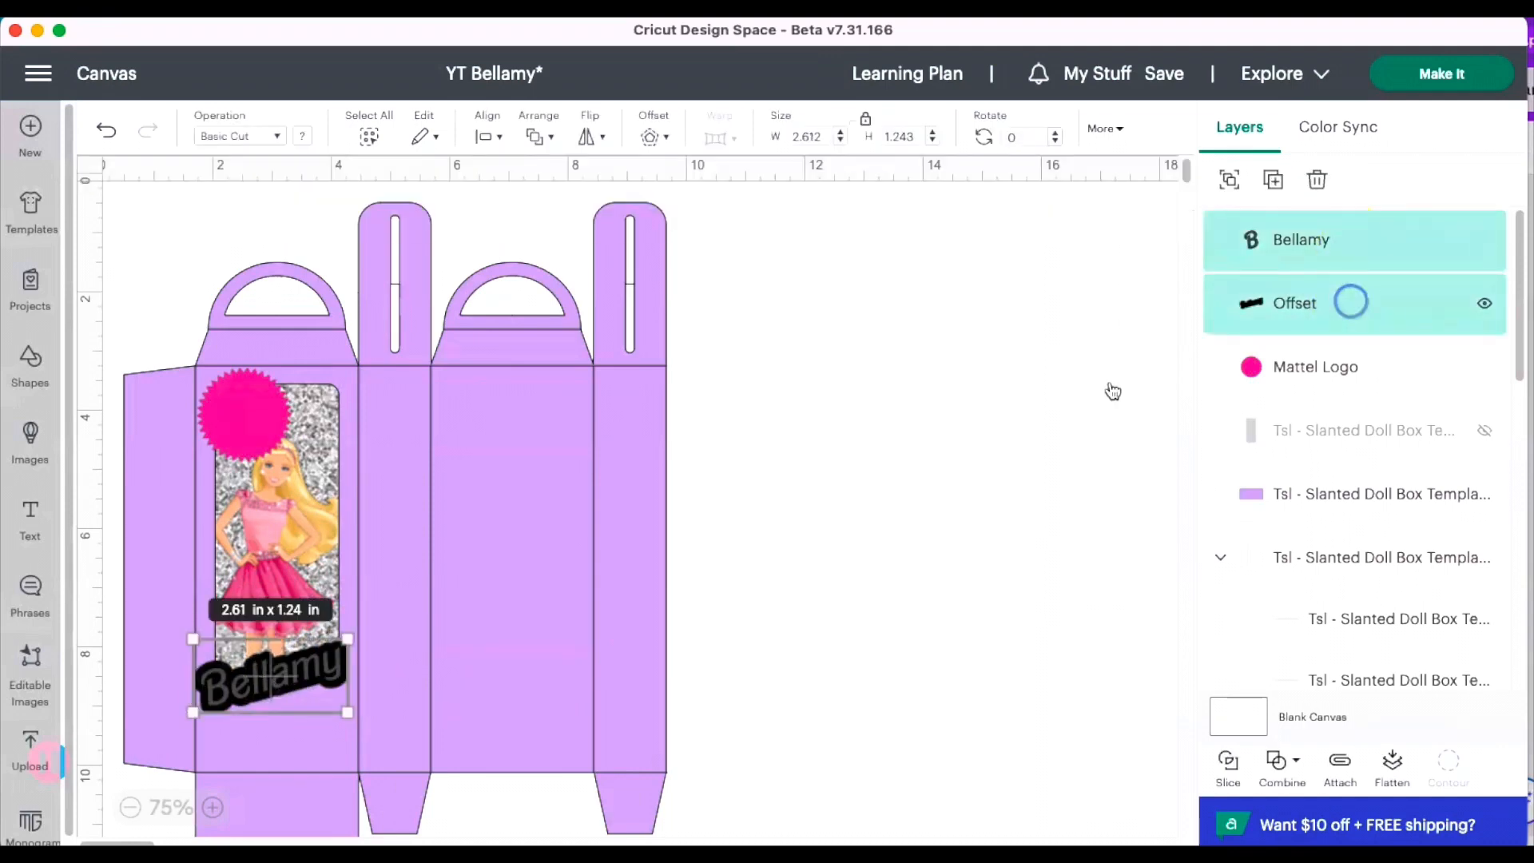
left_click_drag(265, 671, 274, 673)
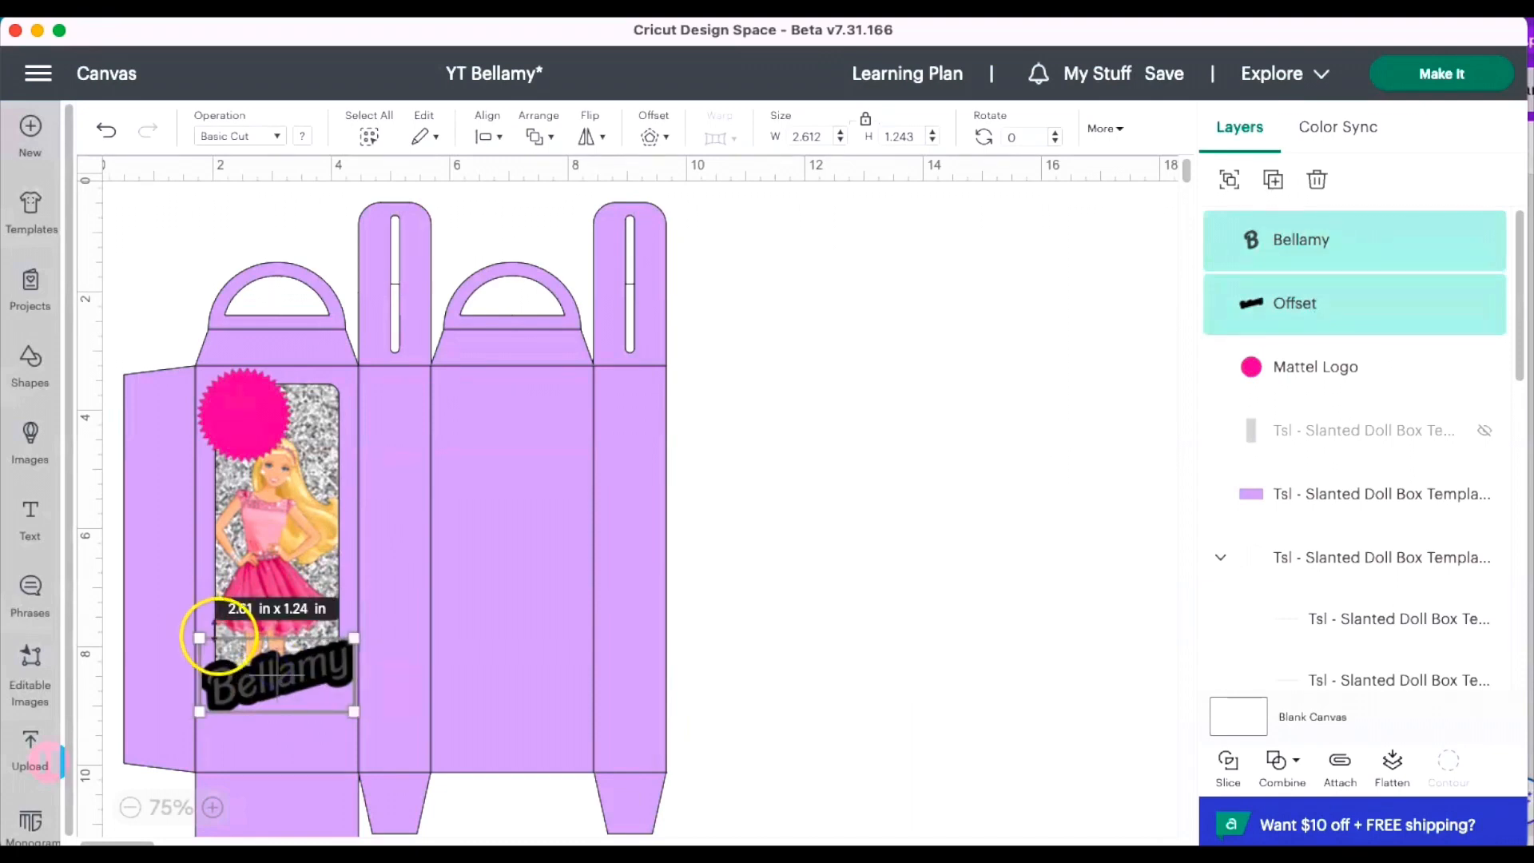
left_click(206, 639)
left_click_drag(211, 640, 211, 643)
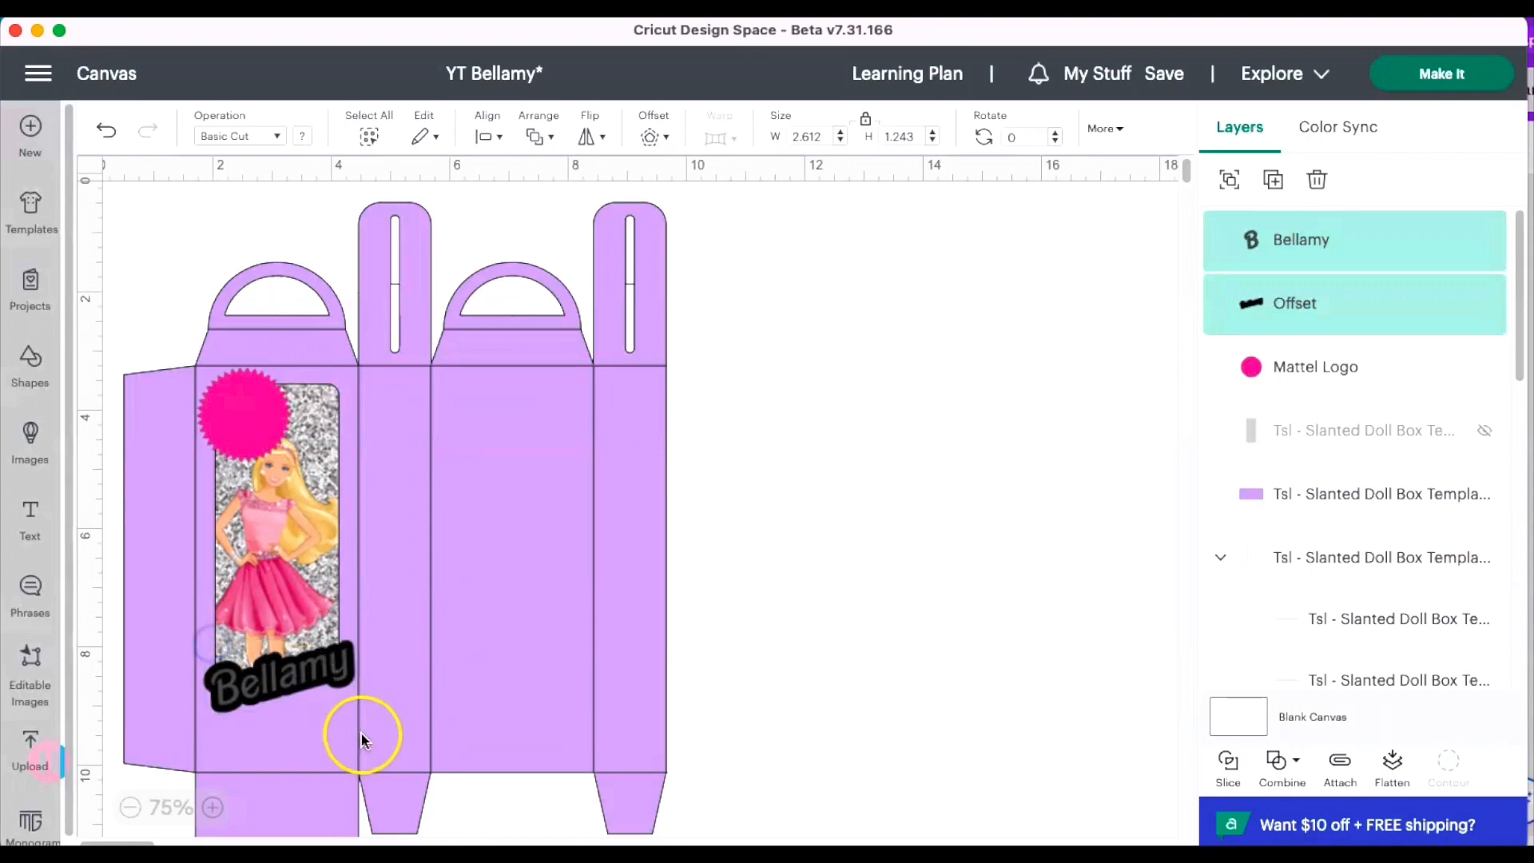
left_click_drag(356, 711, 352, 710)
left_click_drag(211, 711, 207, 715)
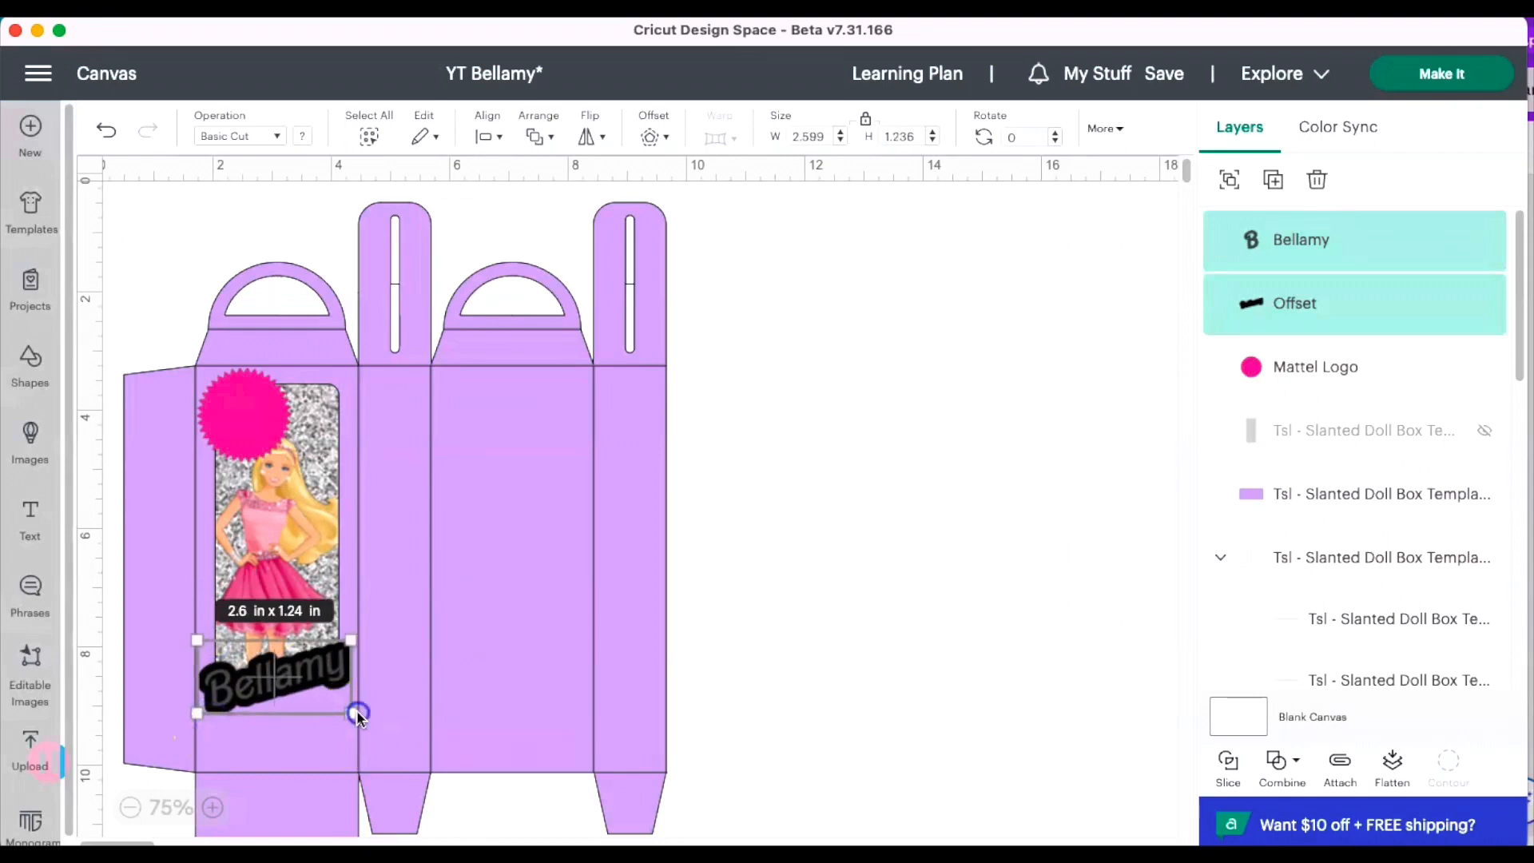
left_click_drag(356, 710, 359, 710)
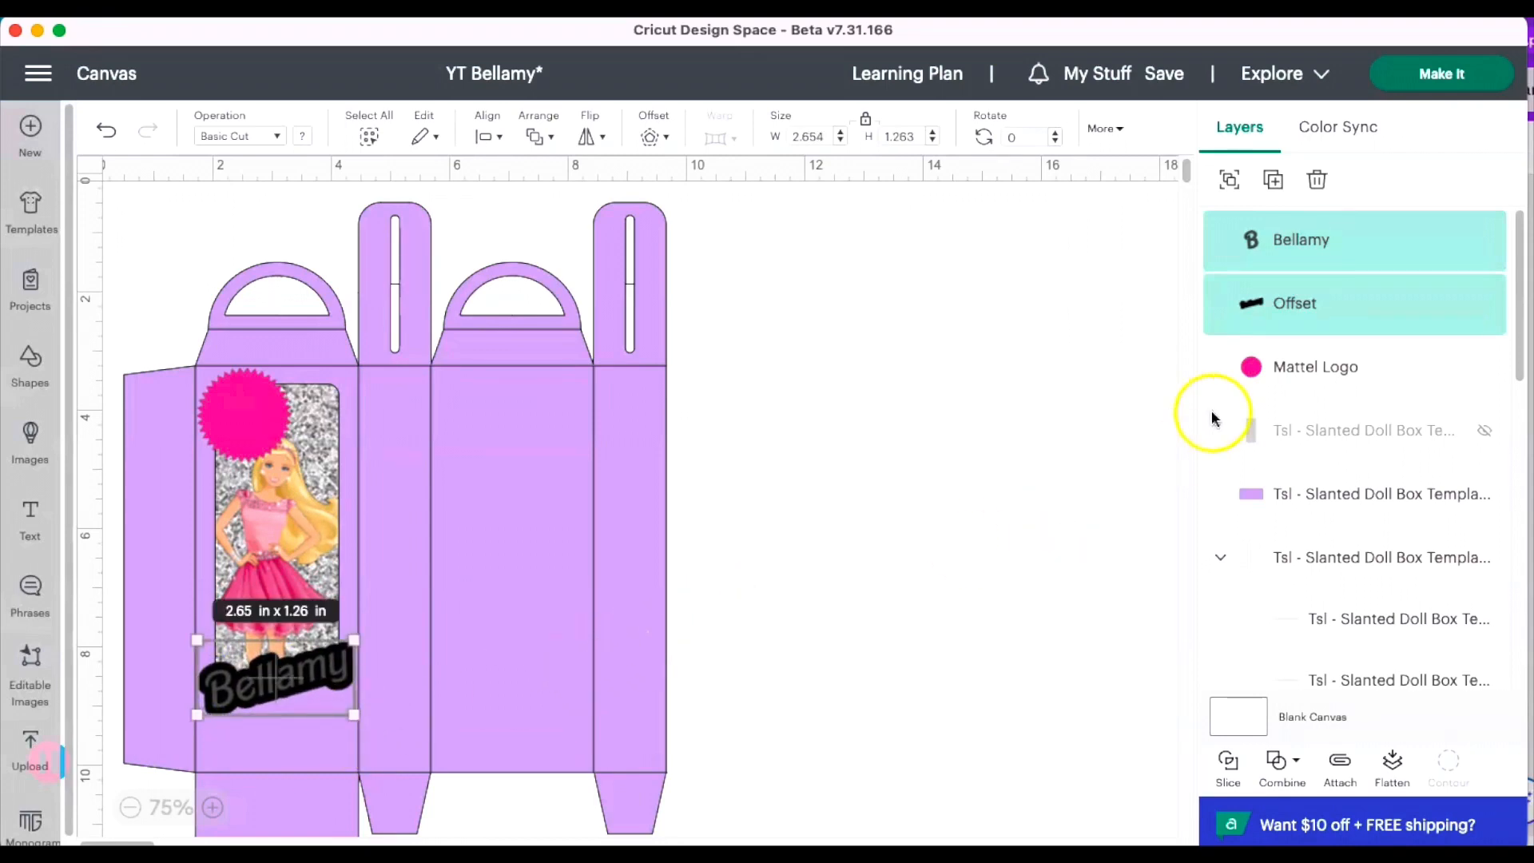
Combine the name's offset with the purple box body using Unite.
left_click(1310, 322)
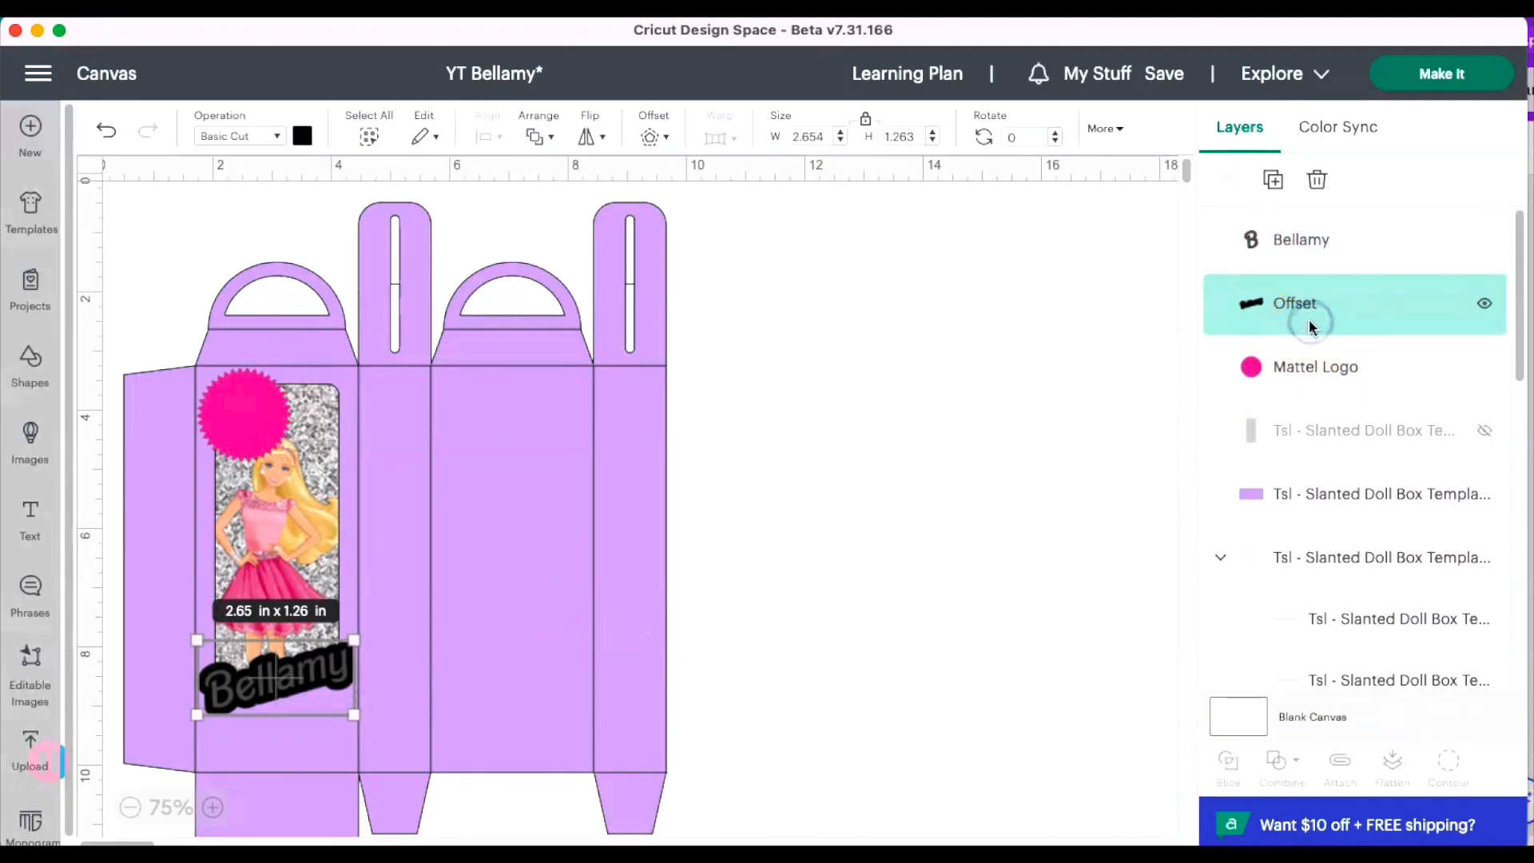
left_click(1212, 557)
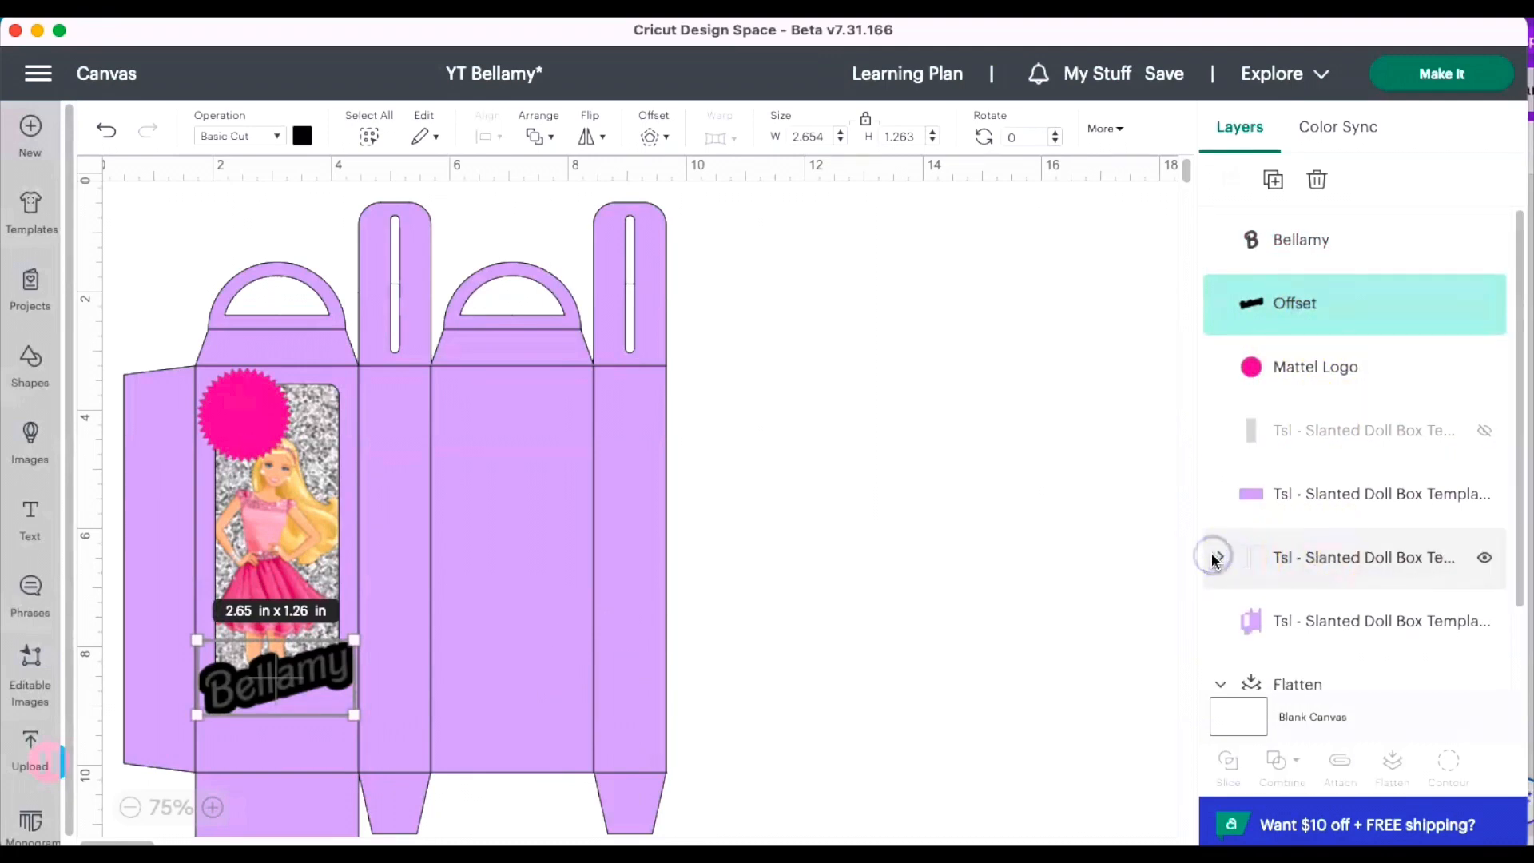
left_click(1360, 634)
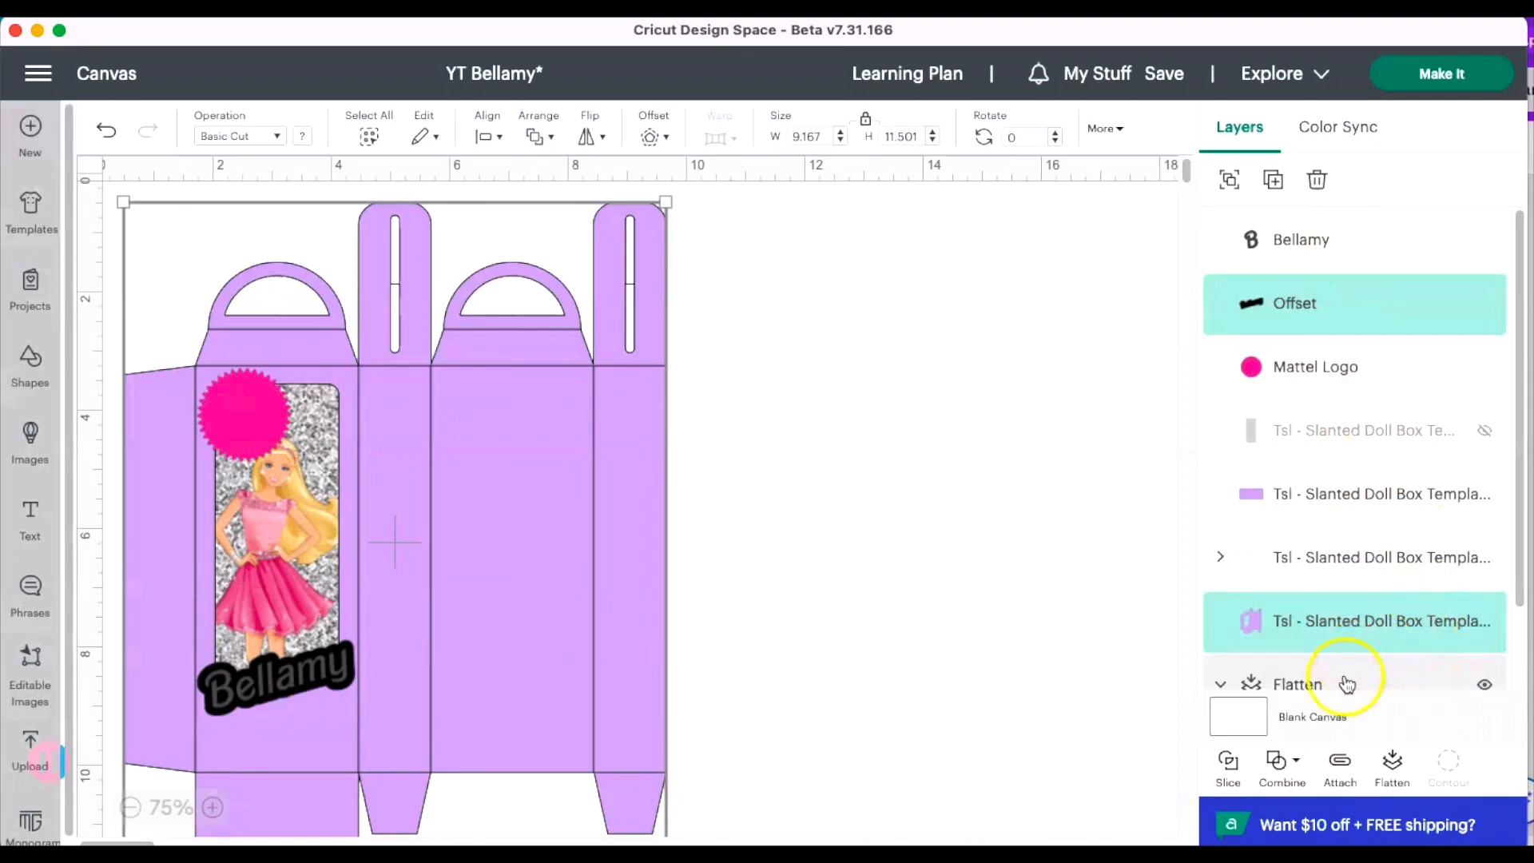
left_click(1302, 771)
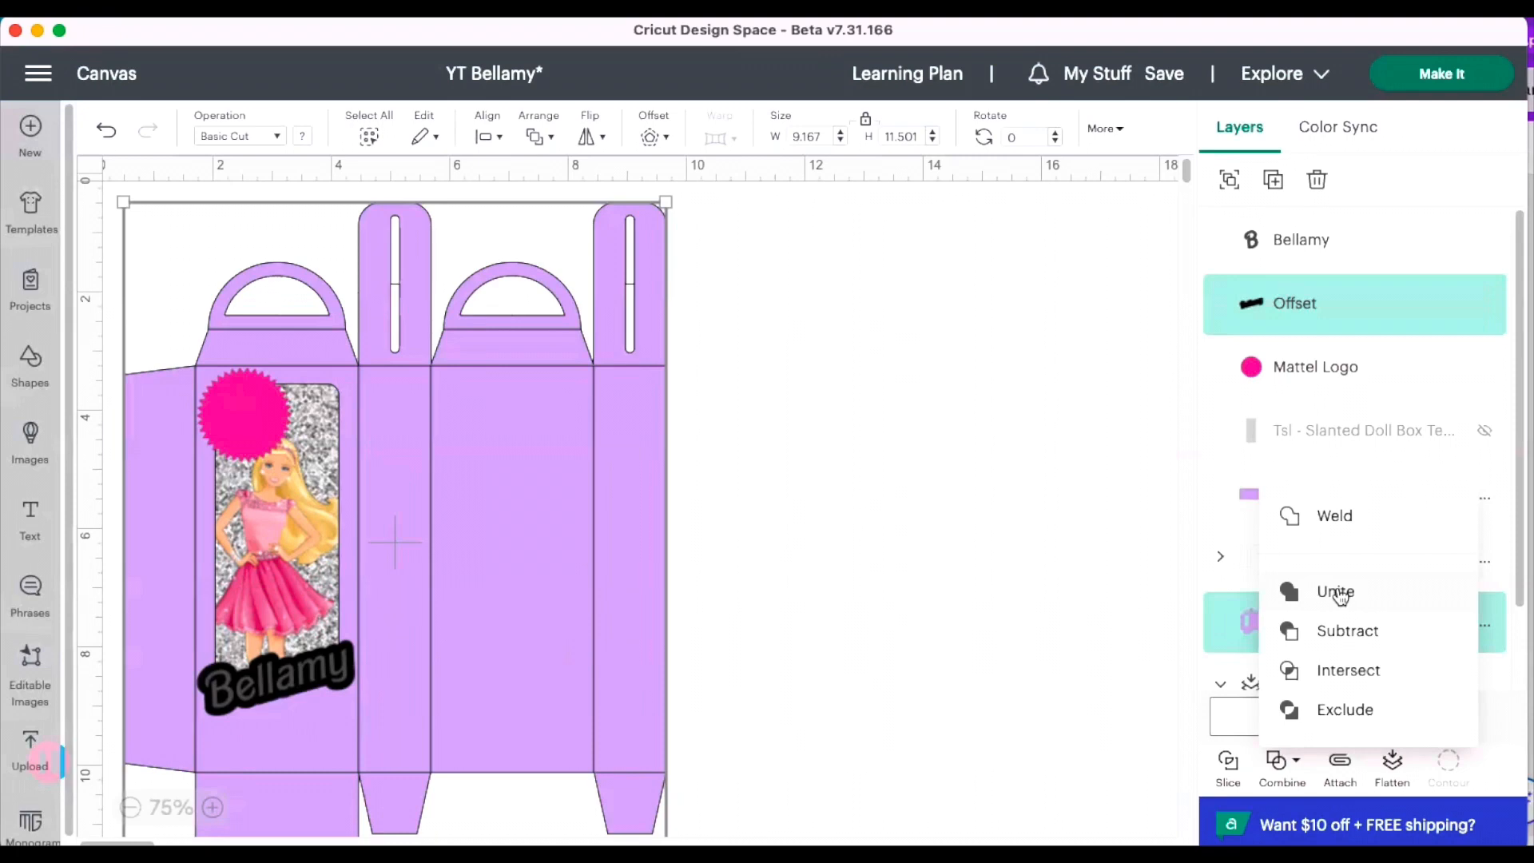
left_click(1320, 531)
left_click(1327, 595)
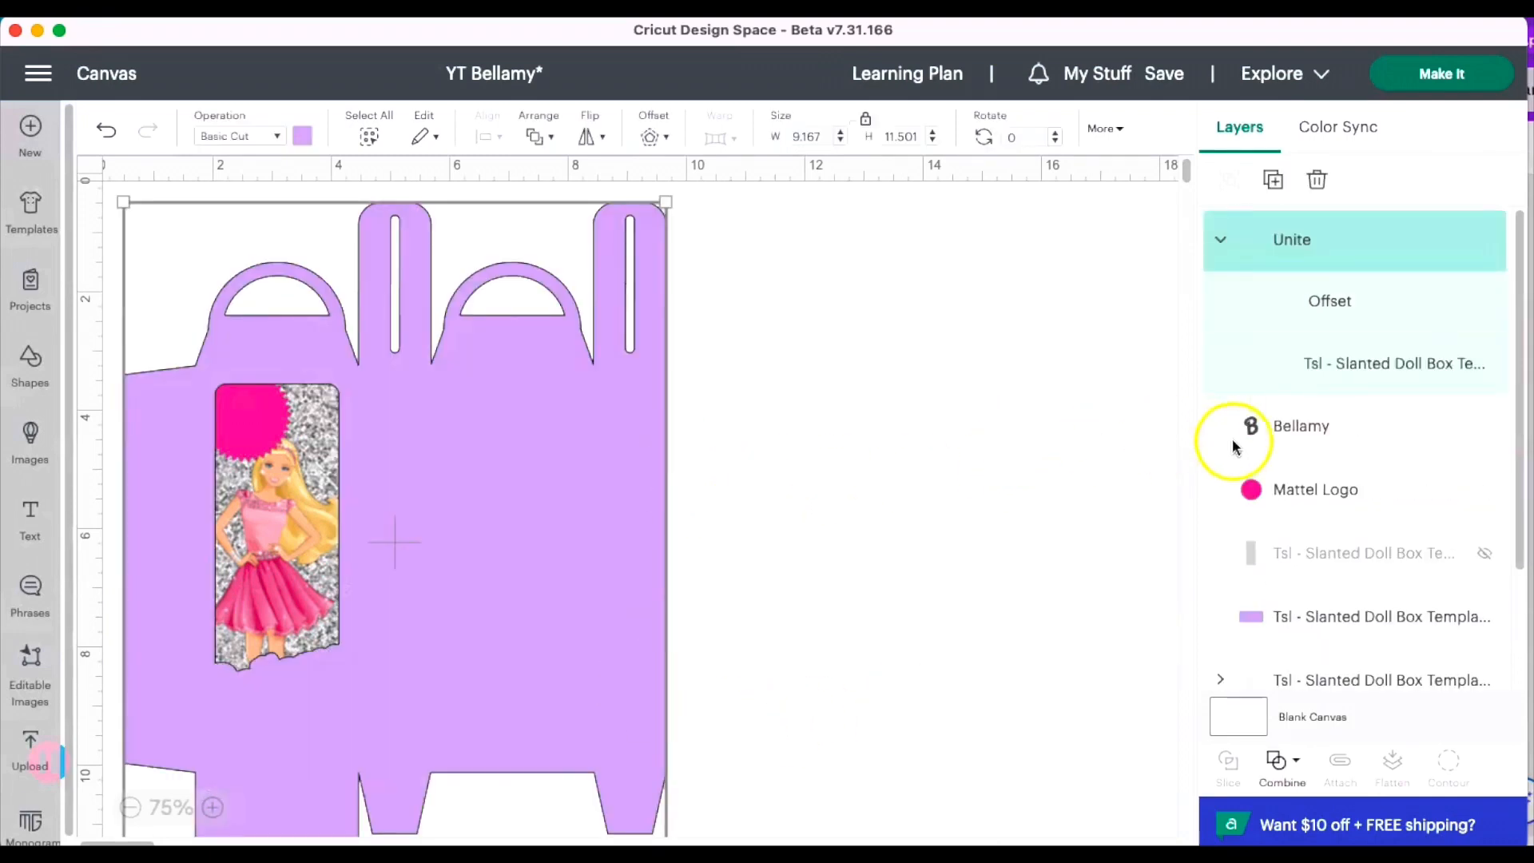
Move the Mattel Logo starburst layer into the Unite group so it merges with the box body, and deselect it.
left_click(1277, 497)
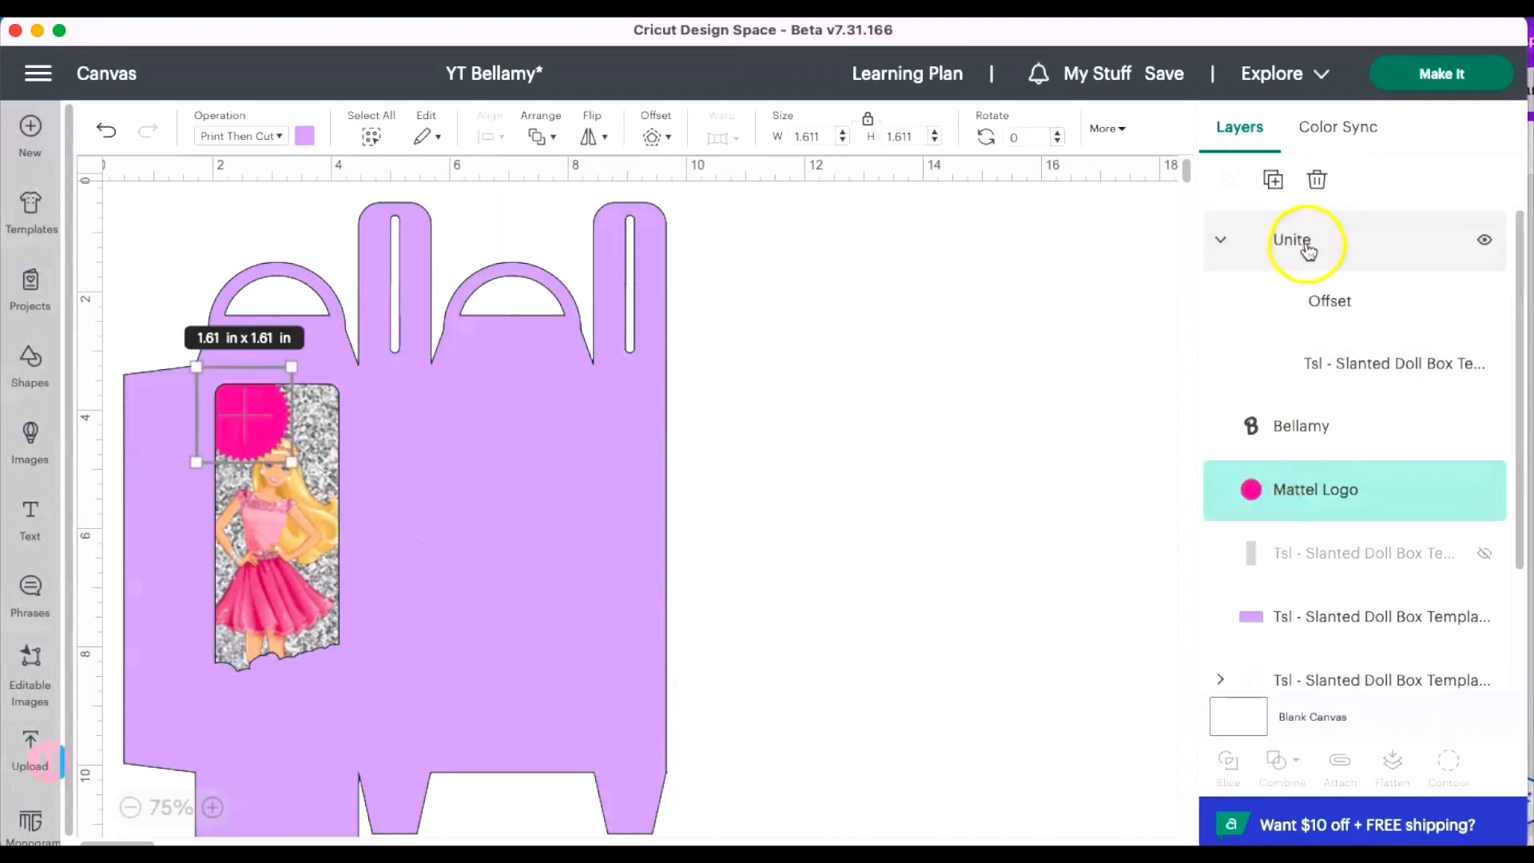
left_click_drag(1282, 499, 1277, 316)
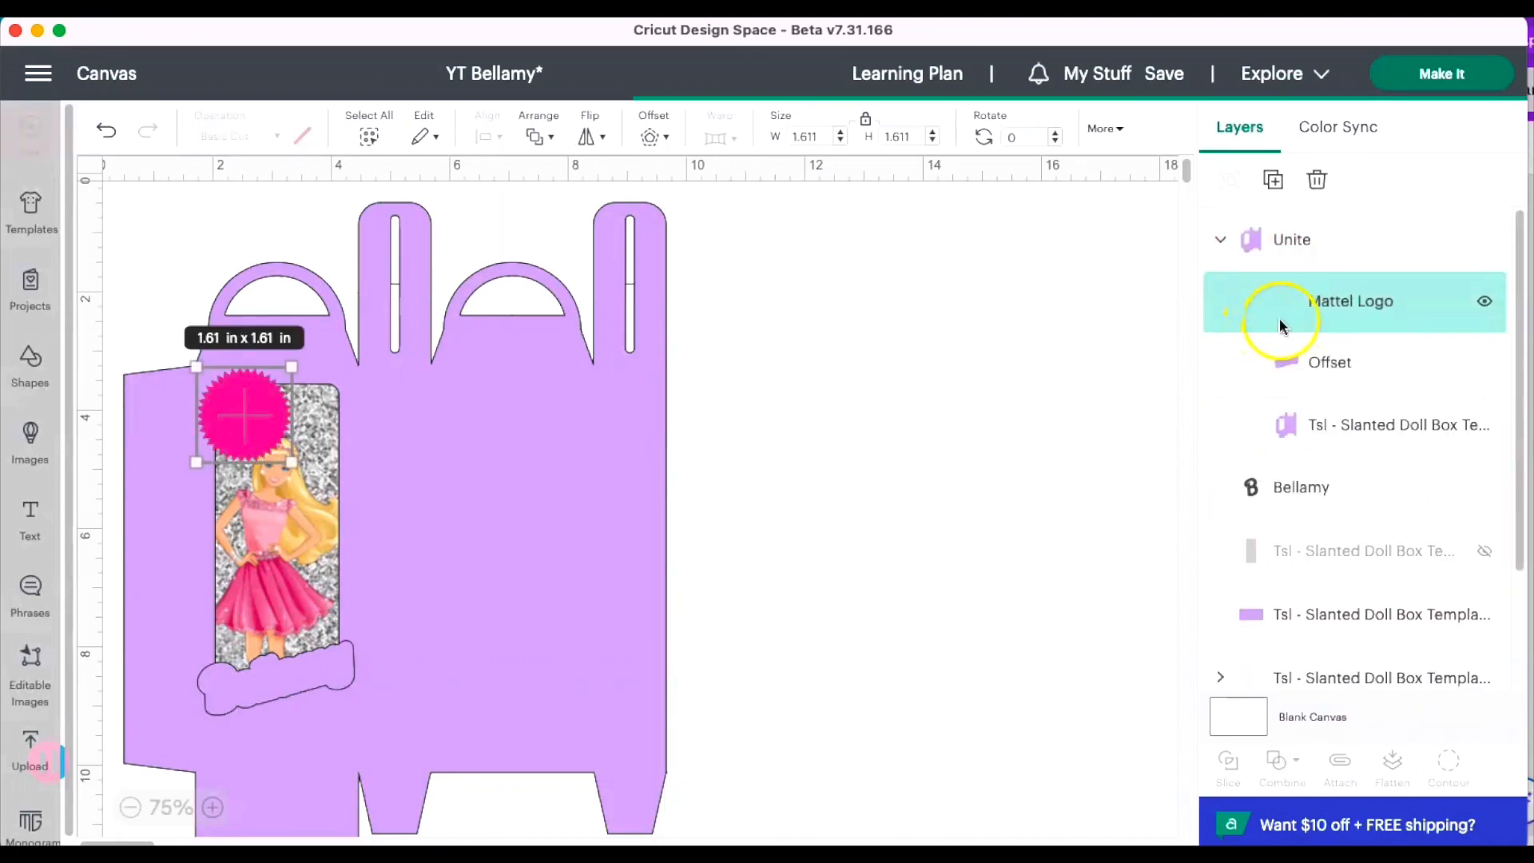
left_click(562, 583)
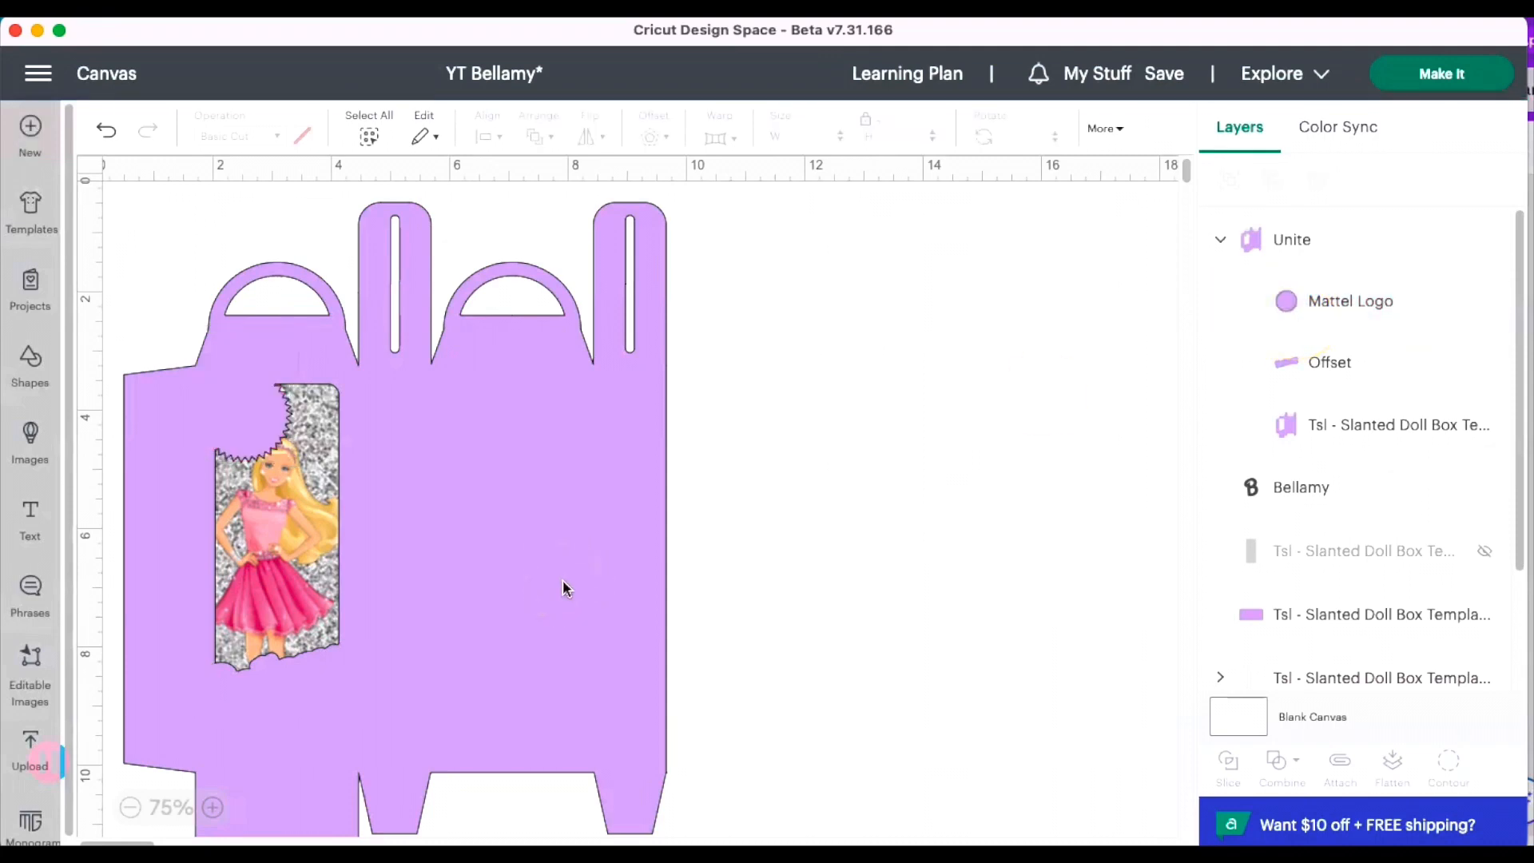
left_click(784, 442)
Nudge the offset shape inside the Unite group slightly down along the window's slanted edge.
left_click(1320, 248)
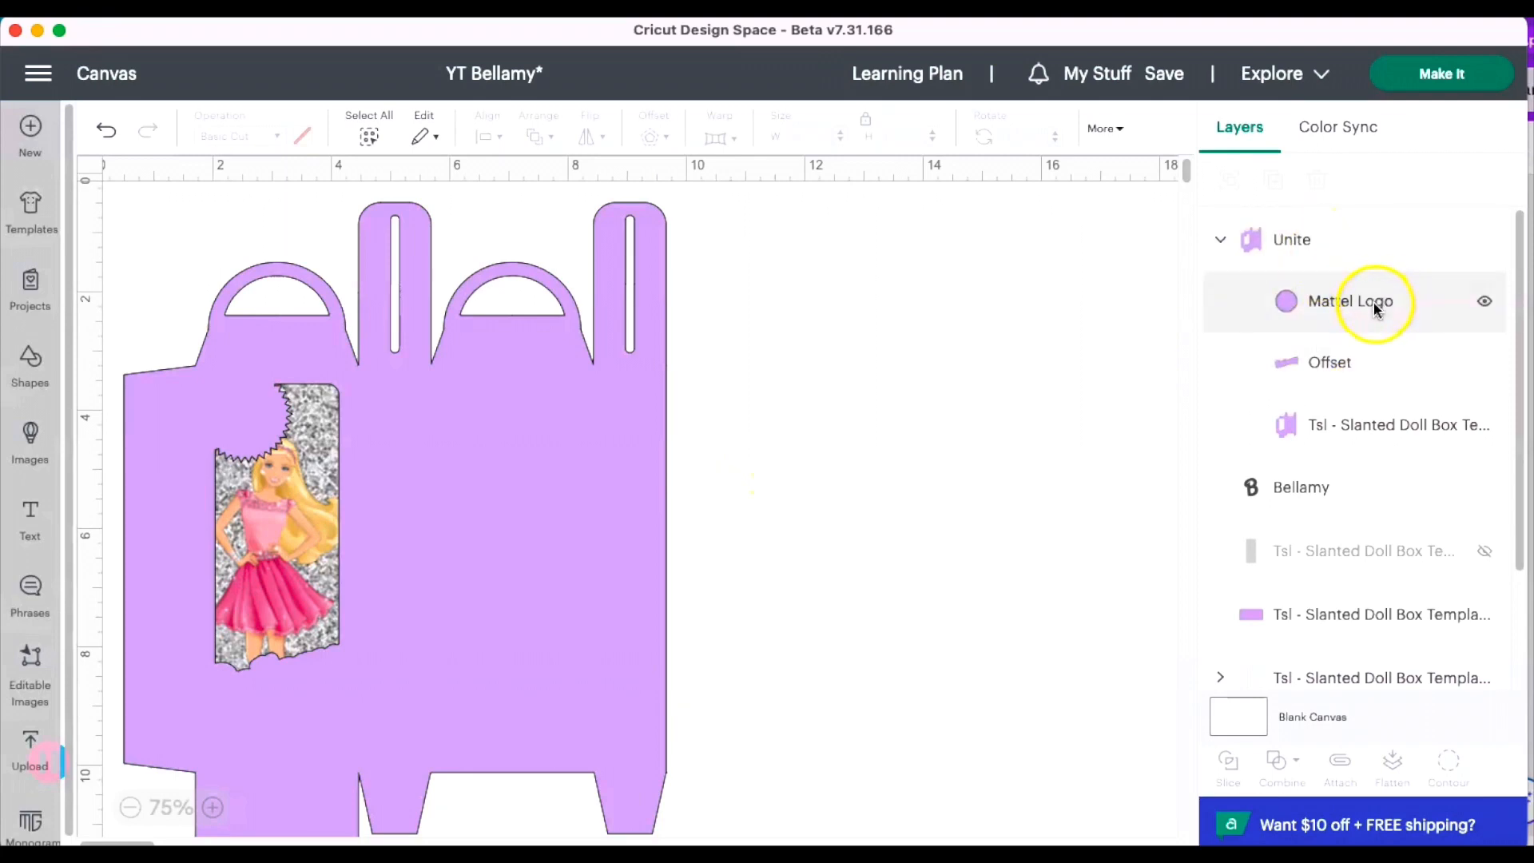
left_click(1326, 495)
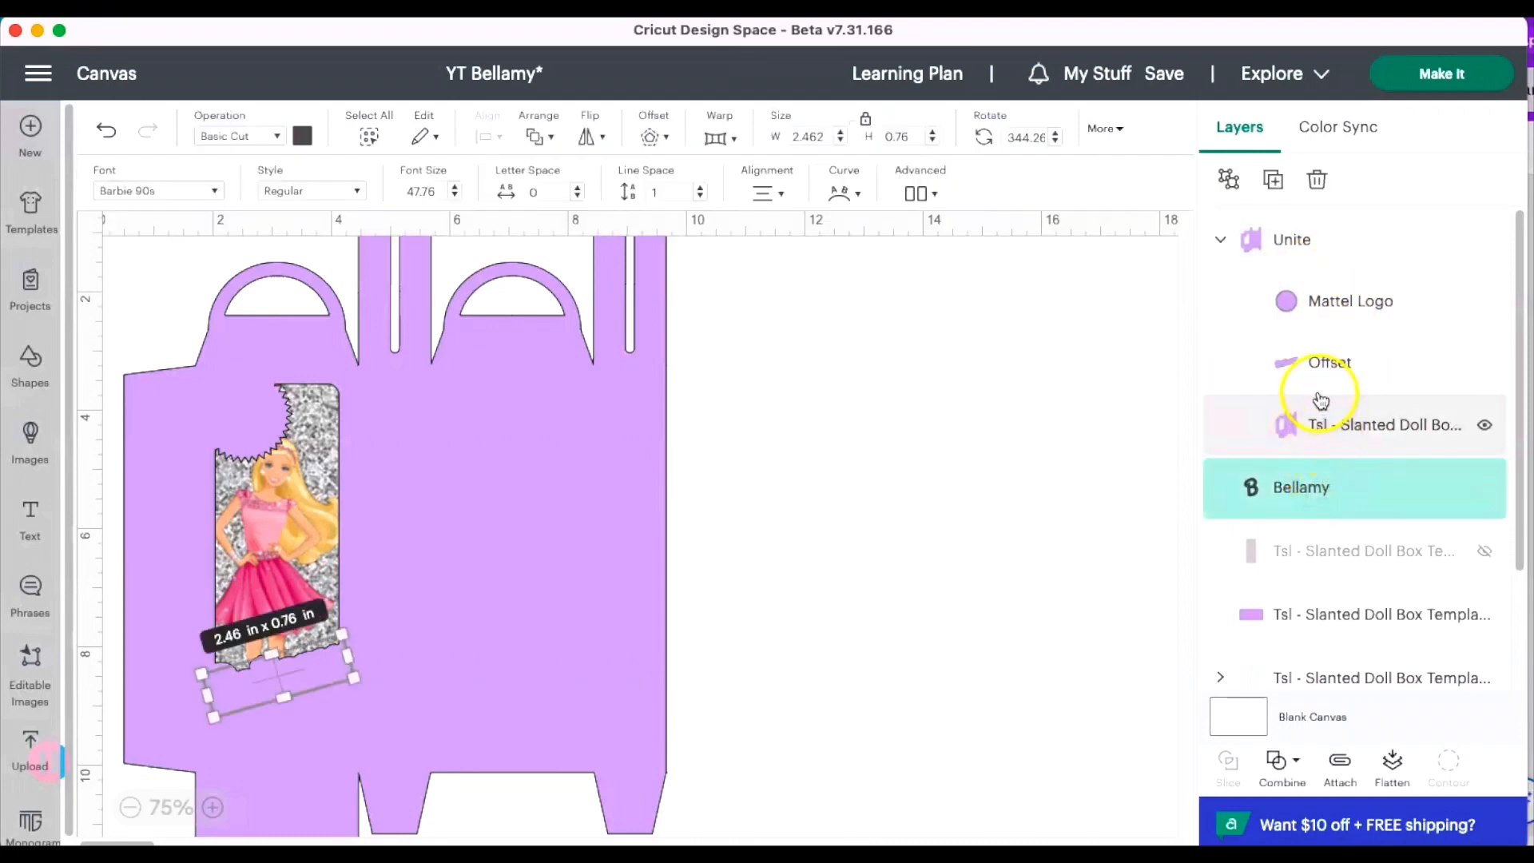
left_click(1302, 425)
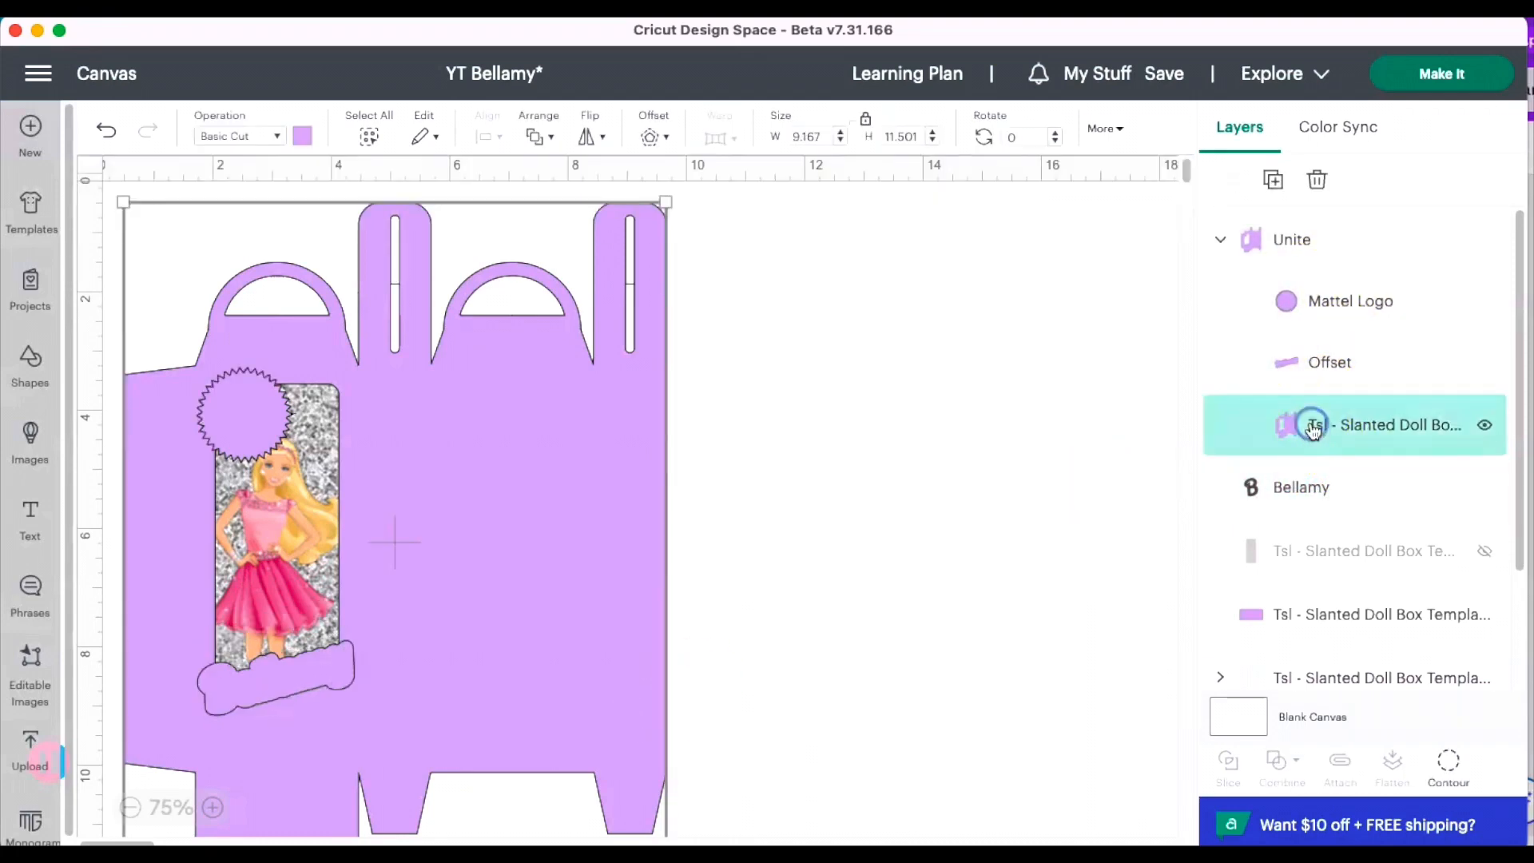
left_click(1300, 383)
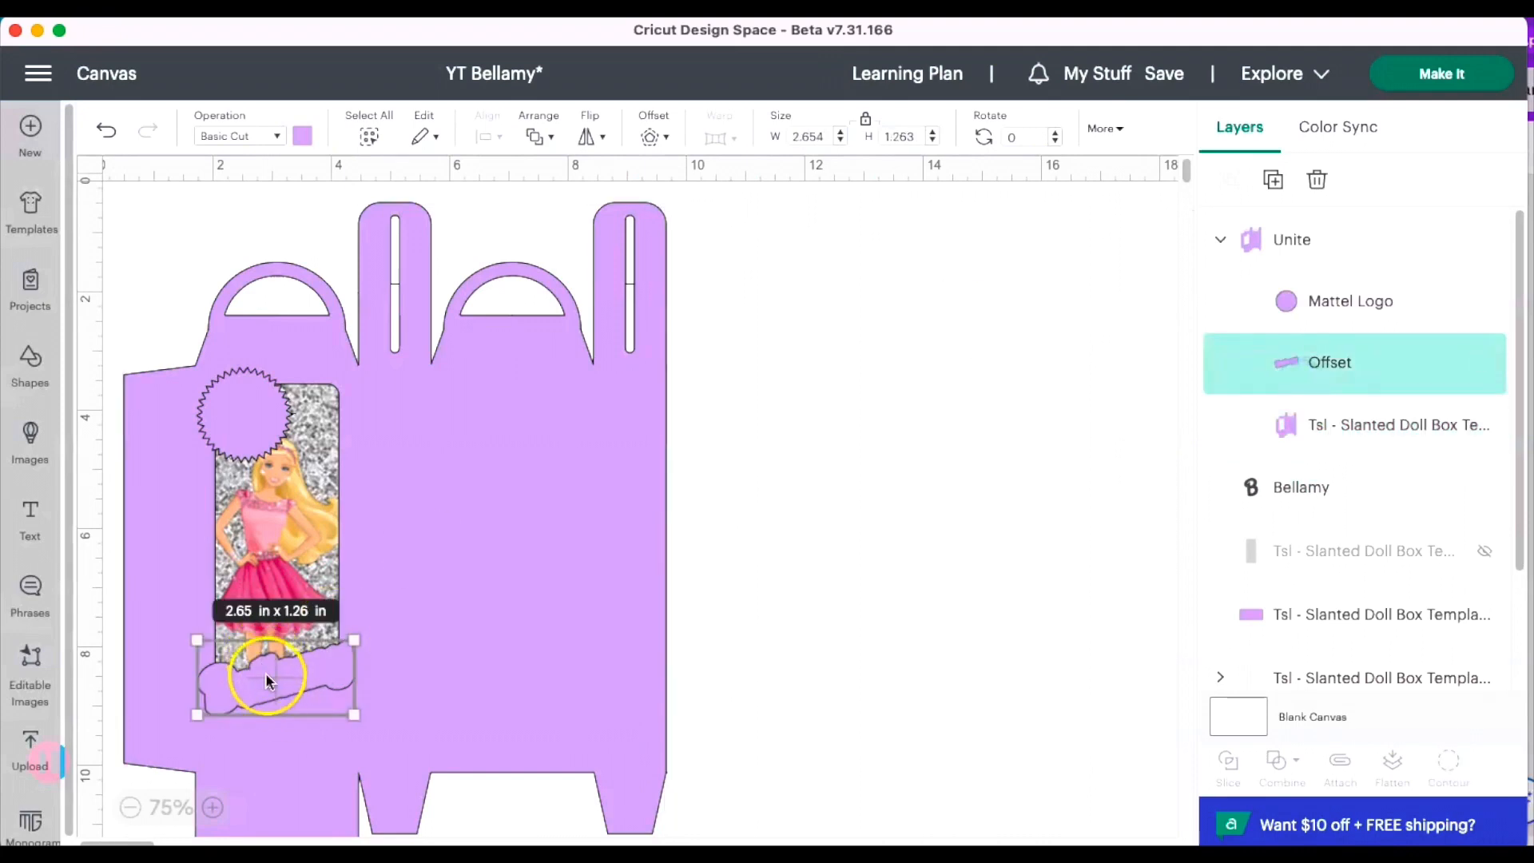
left_click_drag(266, 680, 266, 688)
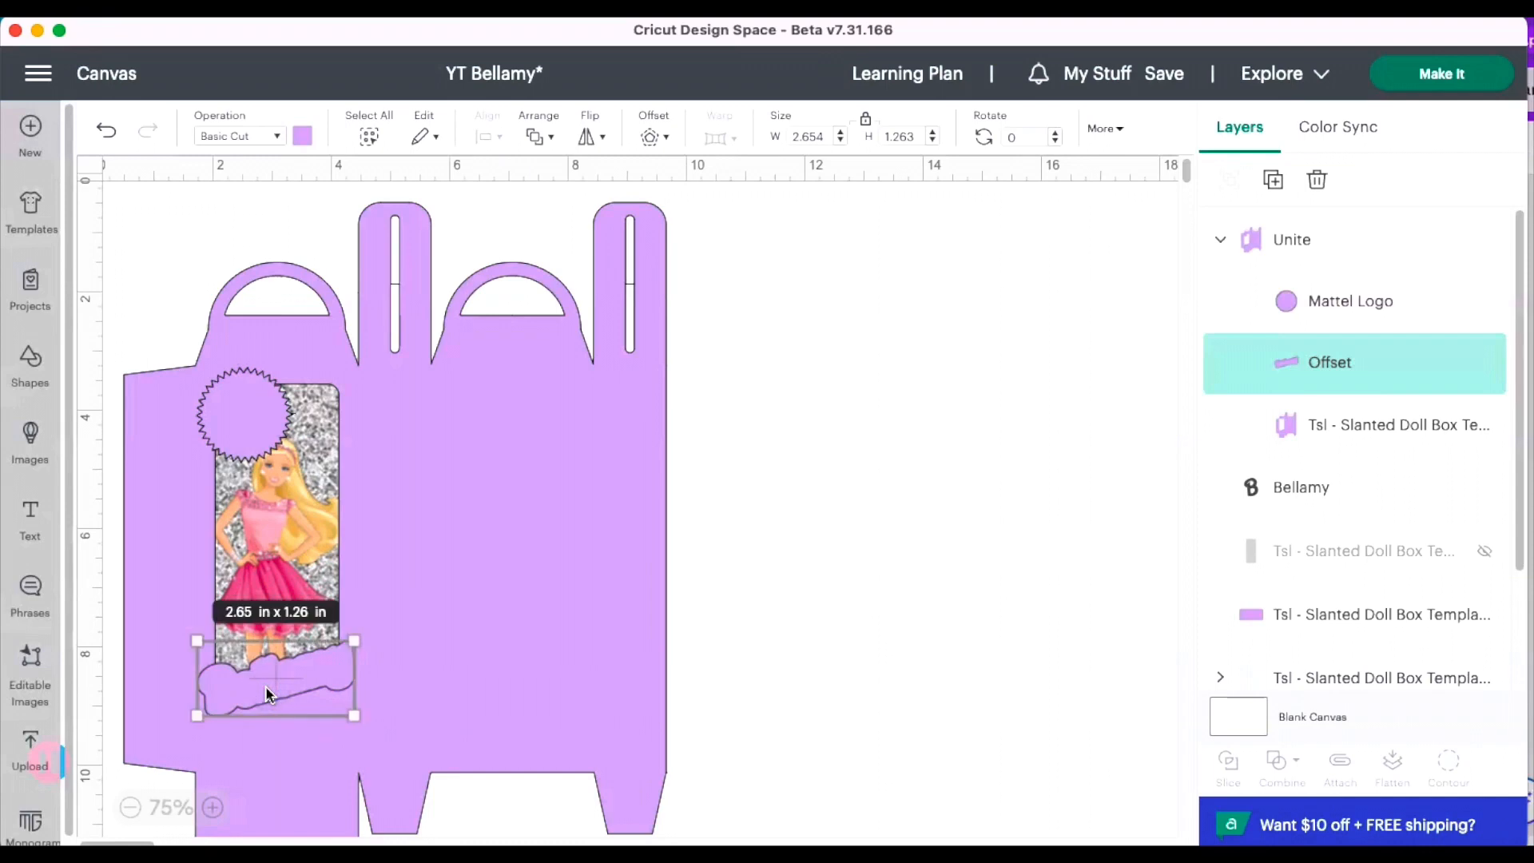
scroll(1322, 430, "down", 1)
Bring the name text to the front so it sits above the box body.
left_click(1322, 430)
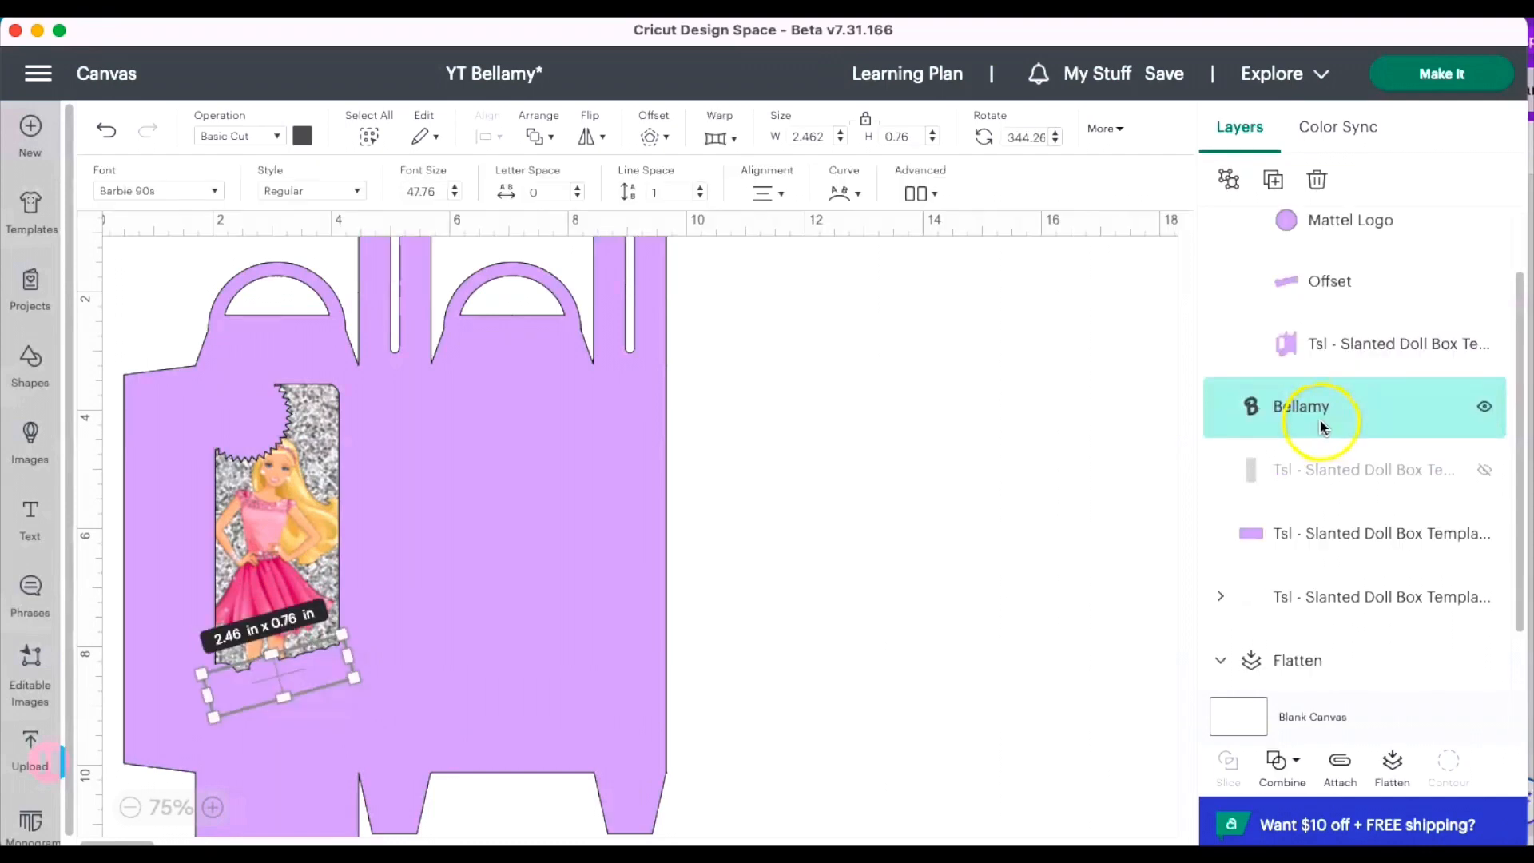
left_click(537, 137)
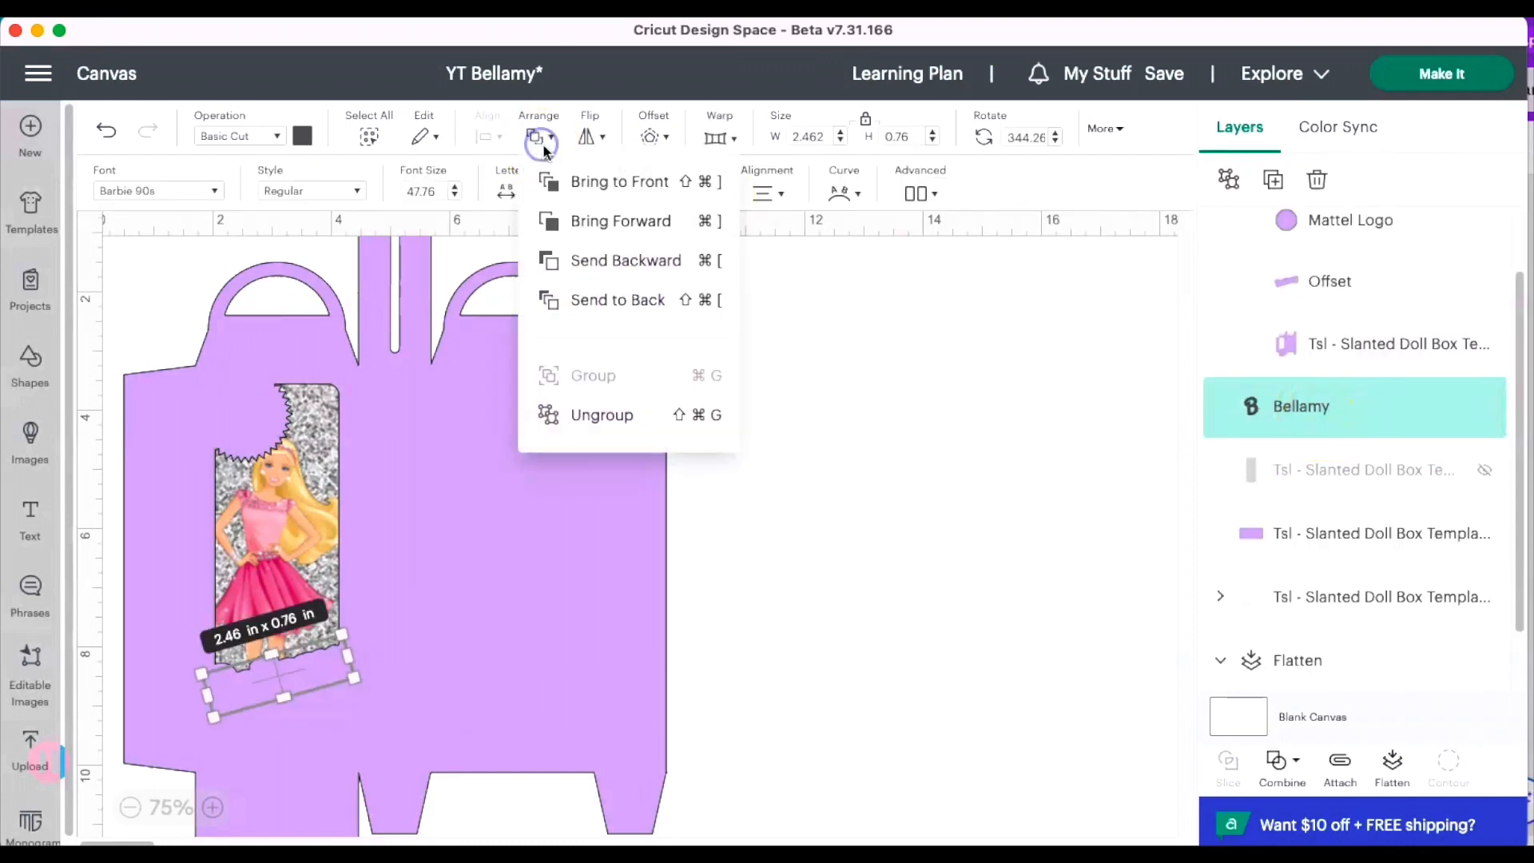
left_click(603, 182)
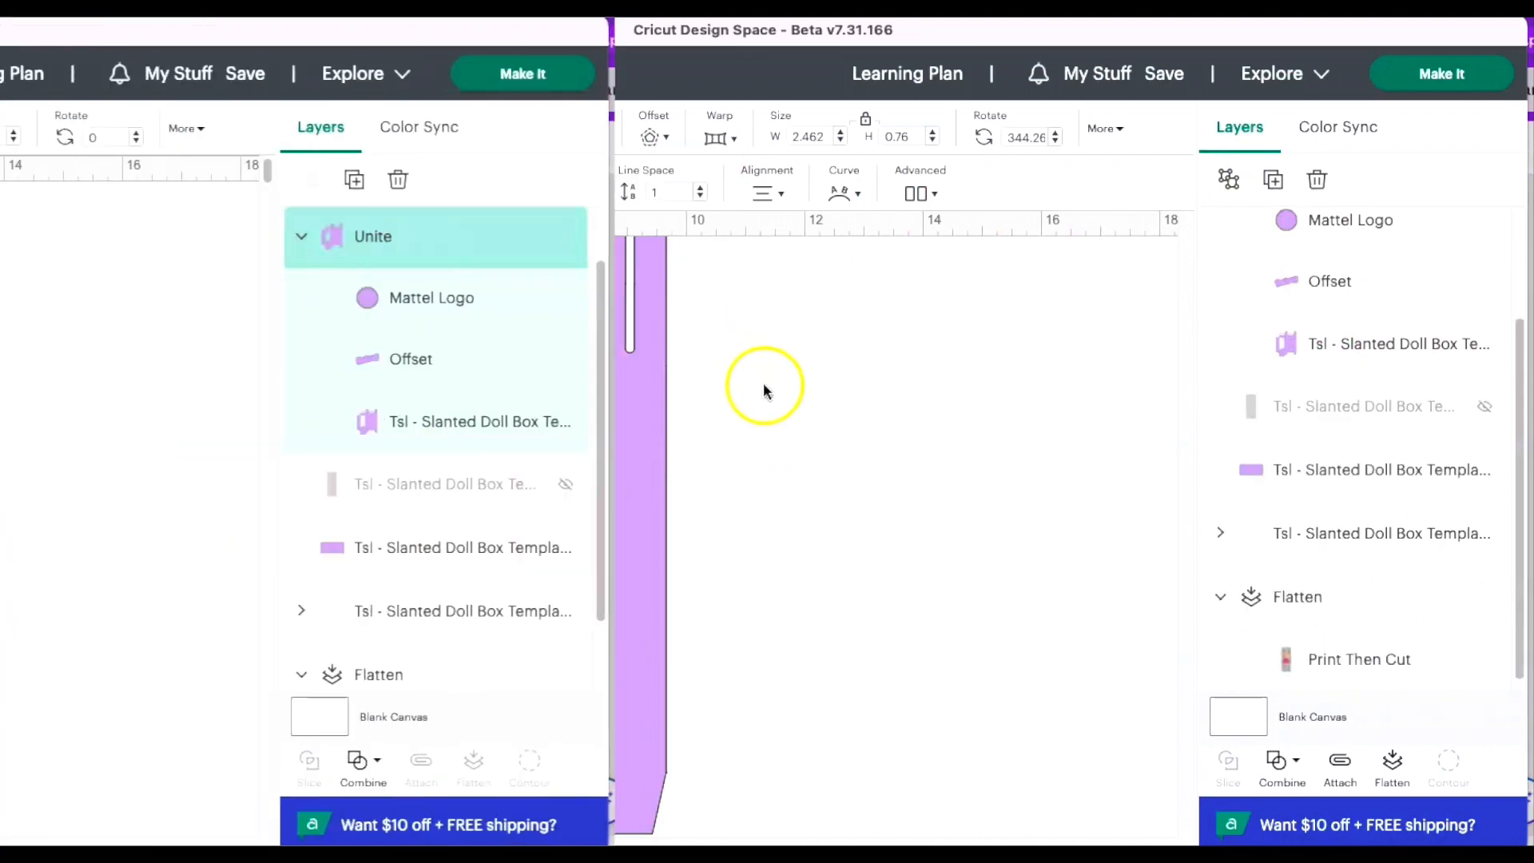
Recolour the united box body, including the starburst and name offset, to pink with hex code #C11E5B.
left_click(302, 136)
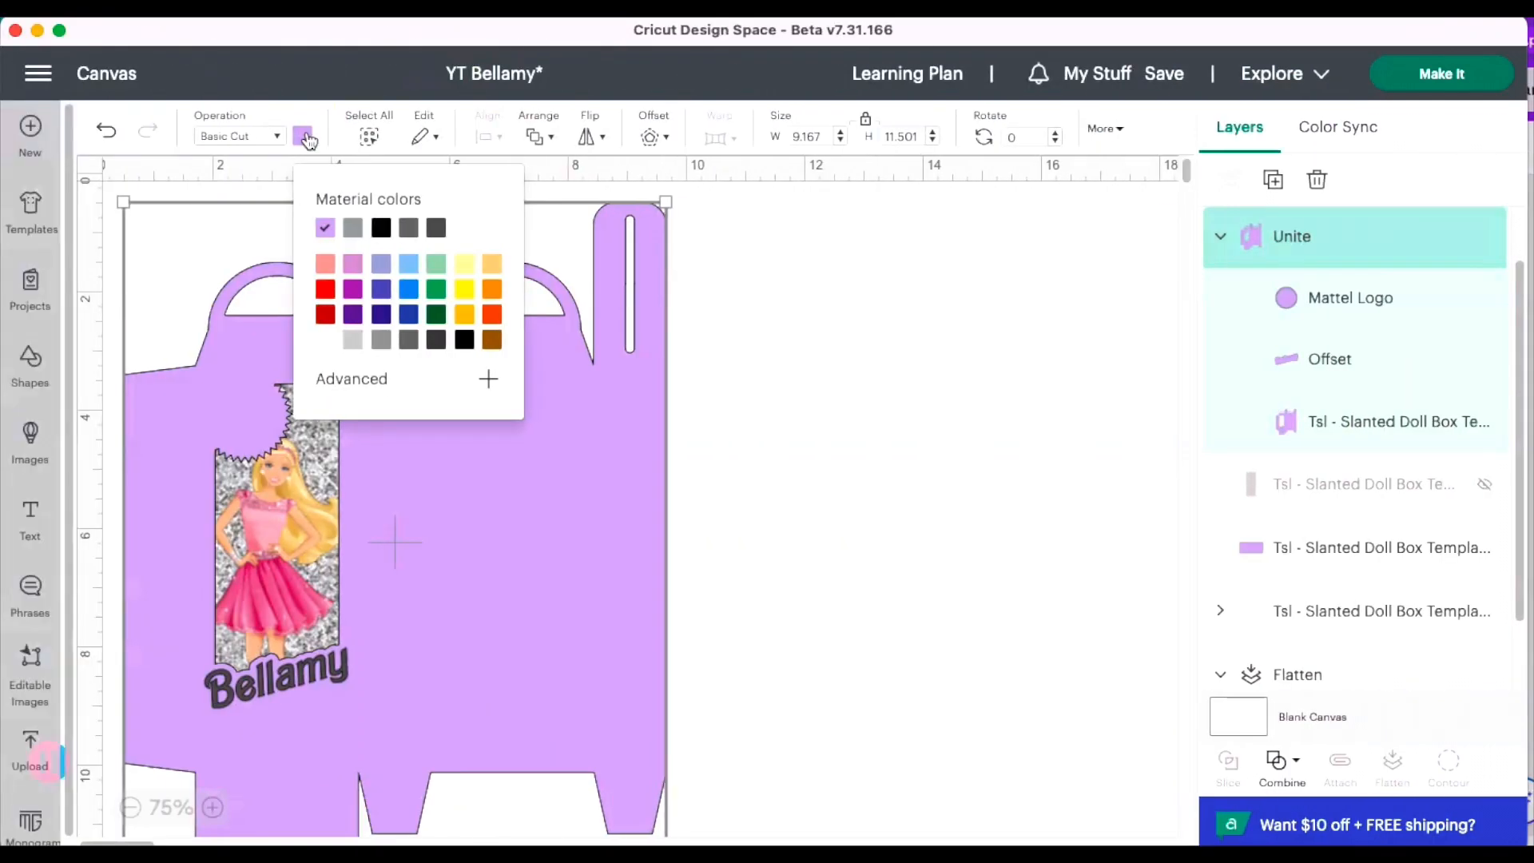
left_click(309, 140)
left_click(360, 387)
left_click(358, 382)
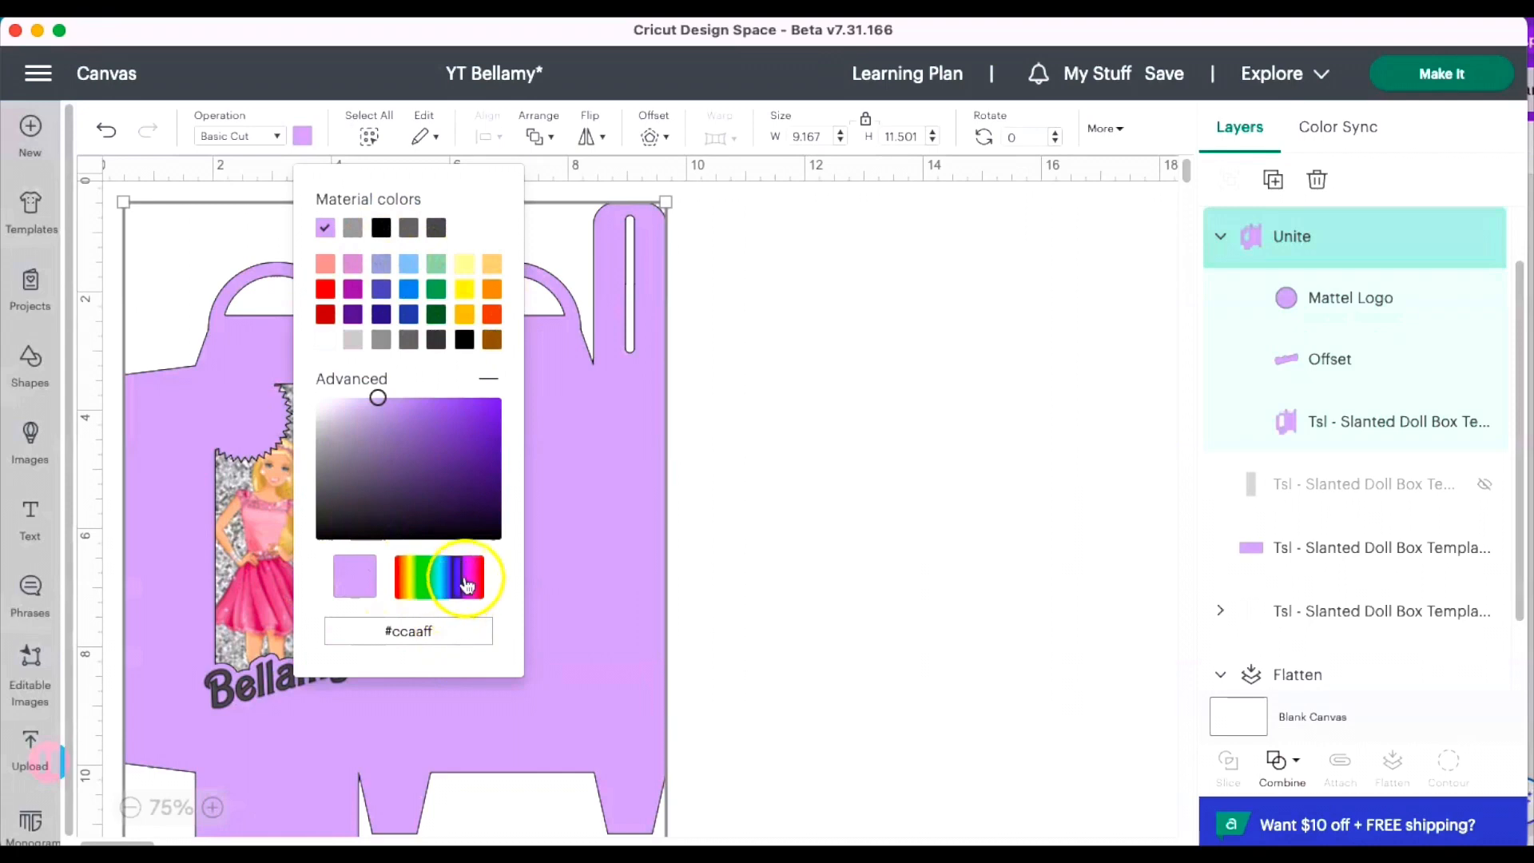
mouse_move(463, 576)
left_mouse_down()
mouse_move(486, 580)
mouse_move(467, 579)
left_mouse_up()
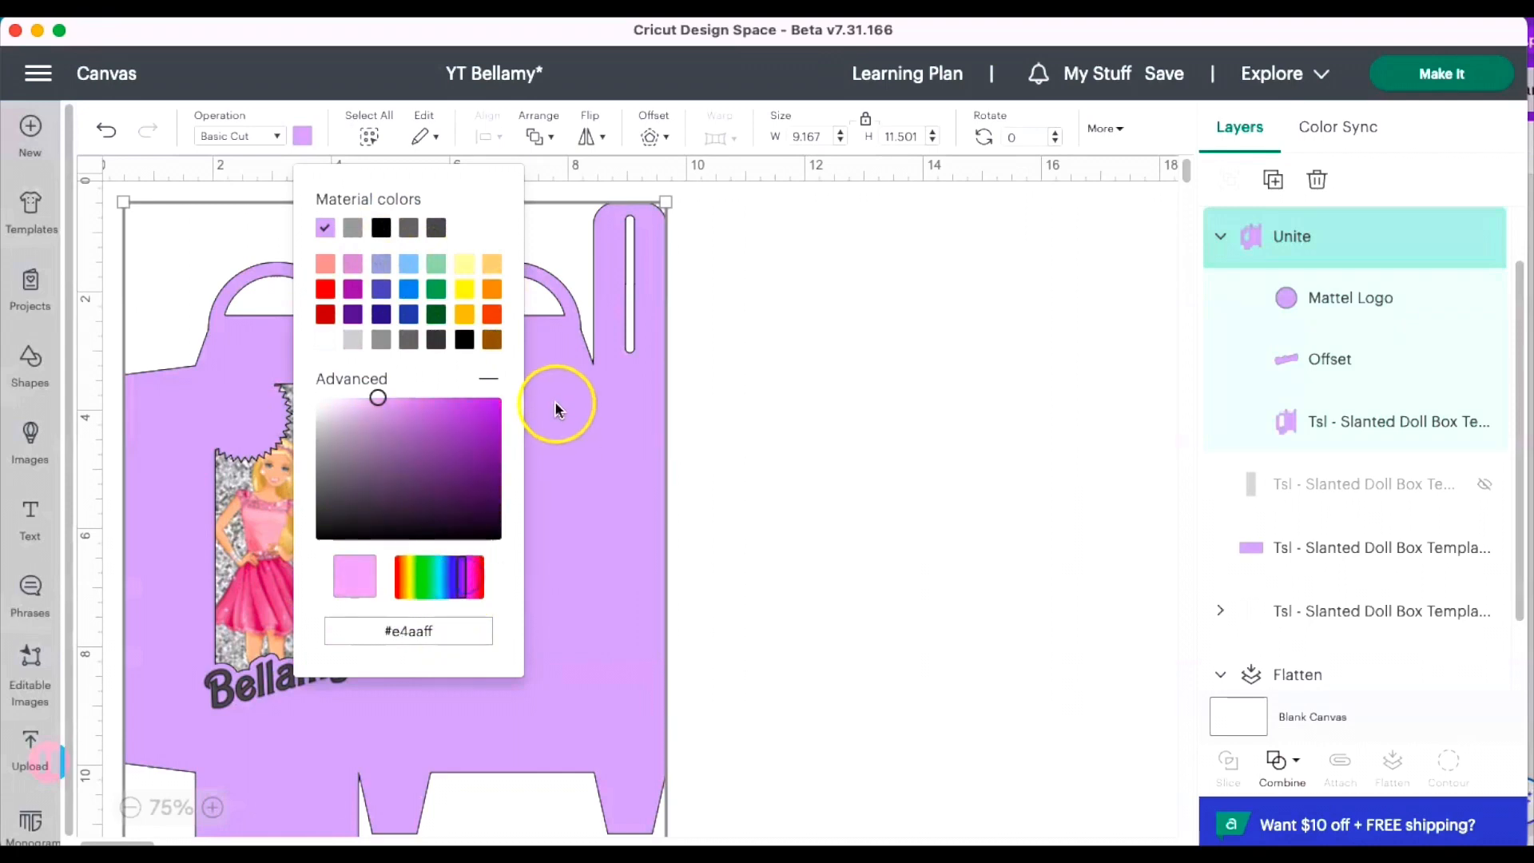
left_click(488, 412)
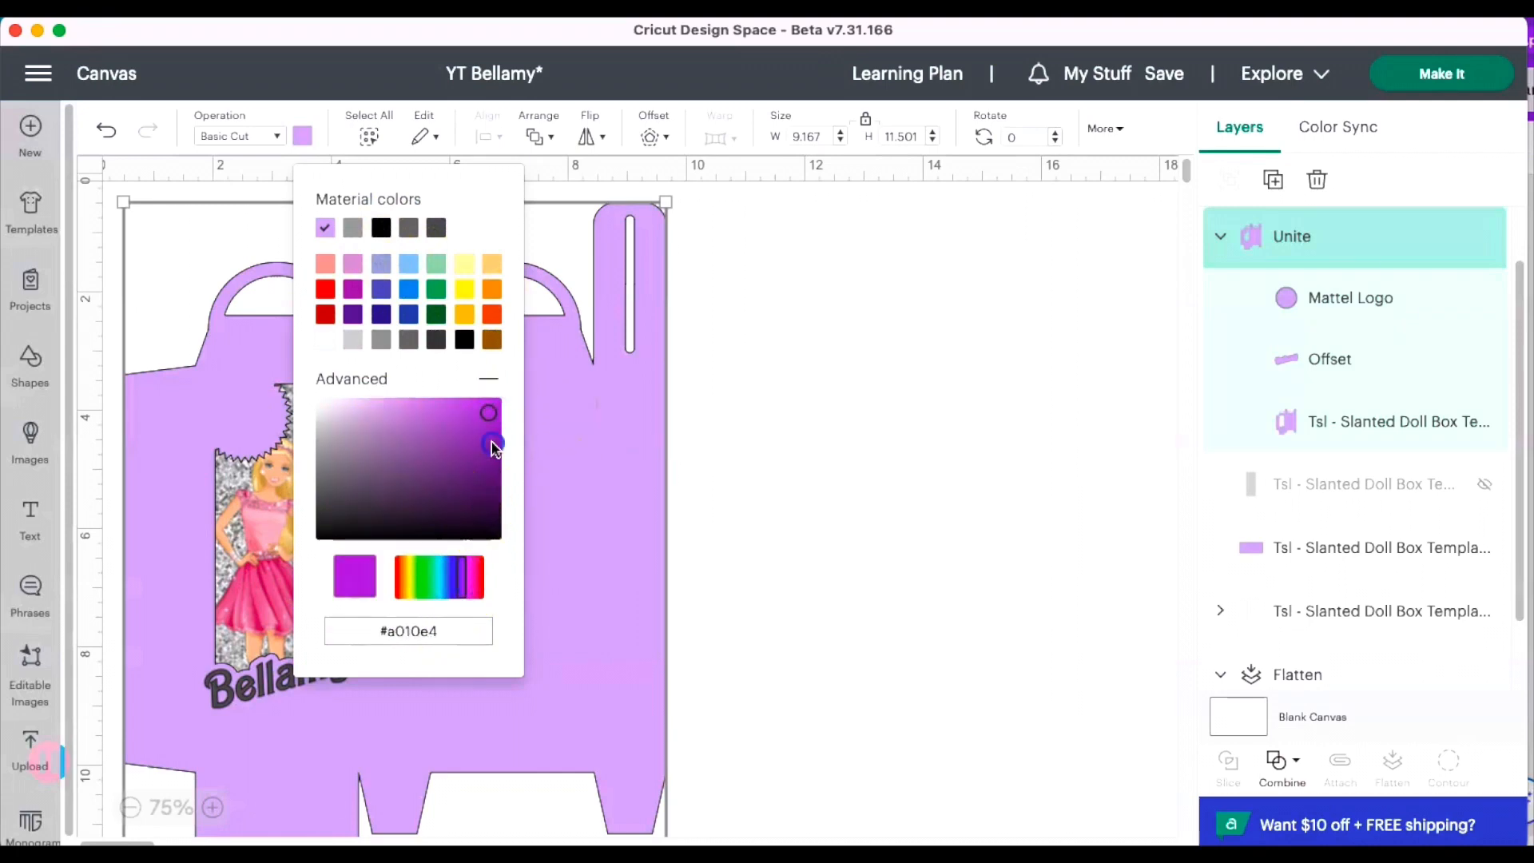
left_click(492, 444)
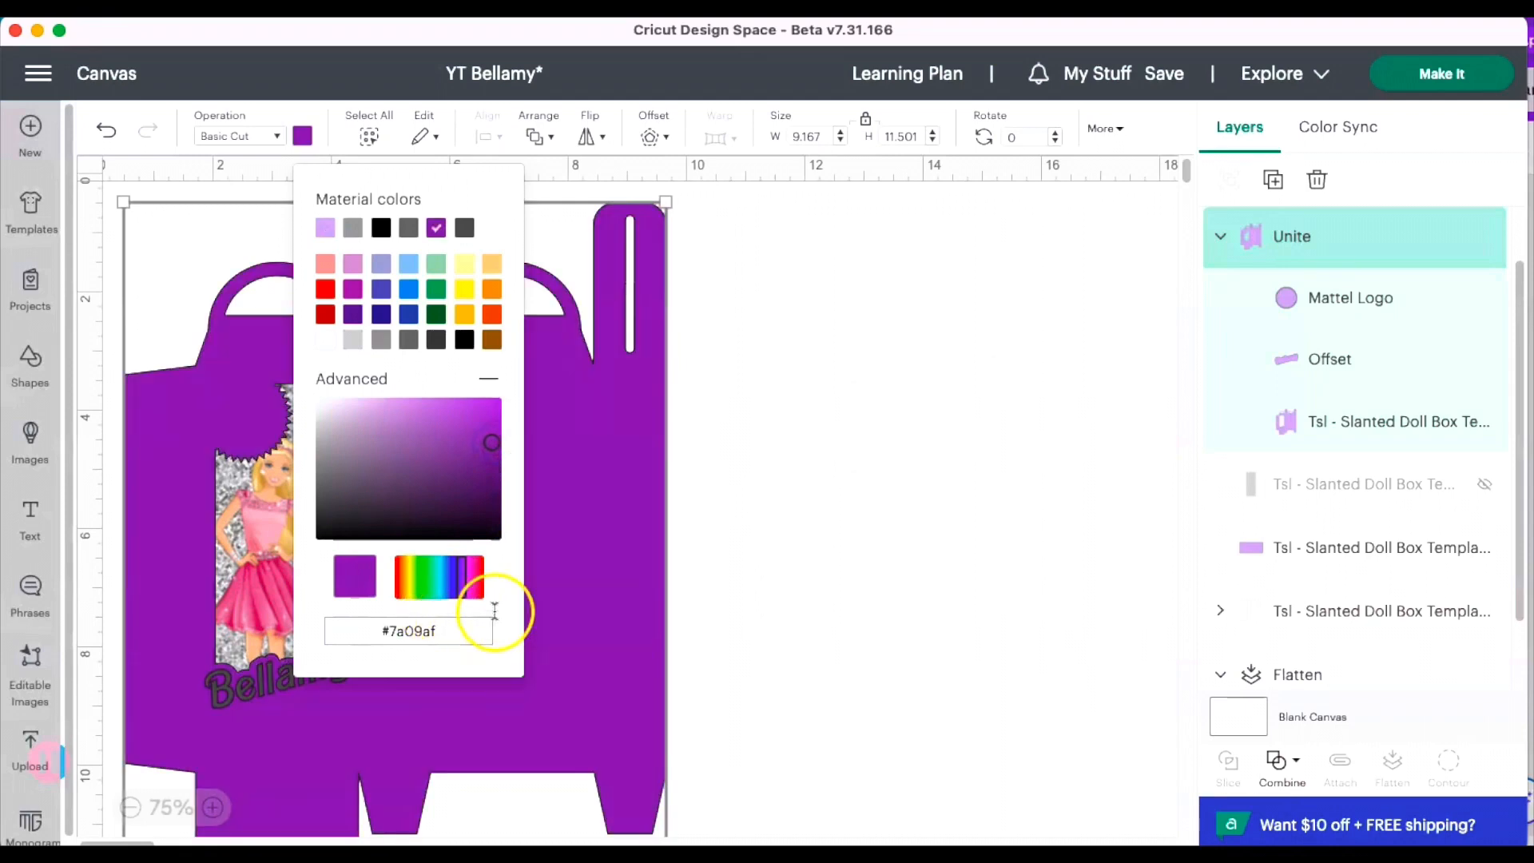
left_click(438, 631)
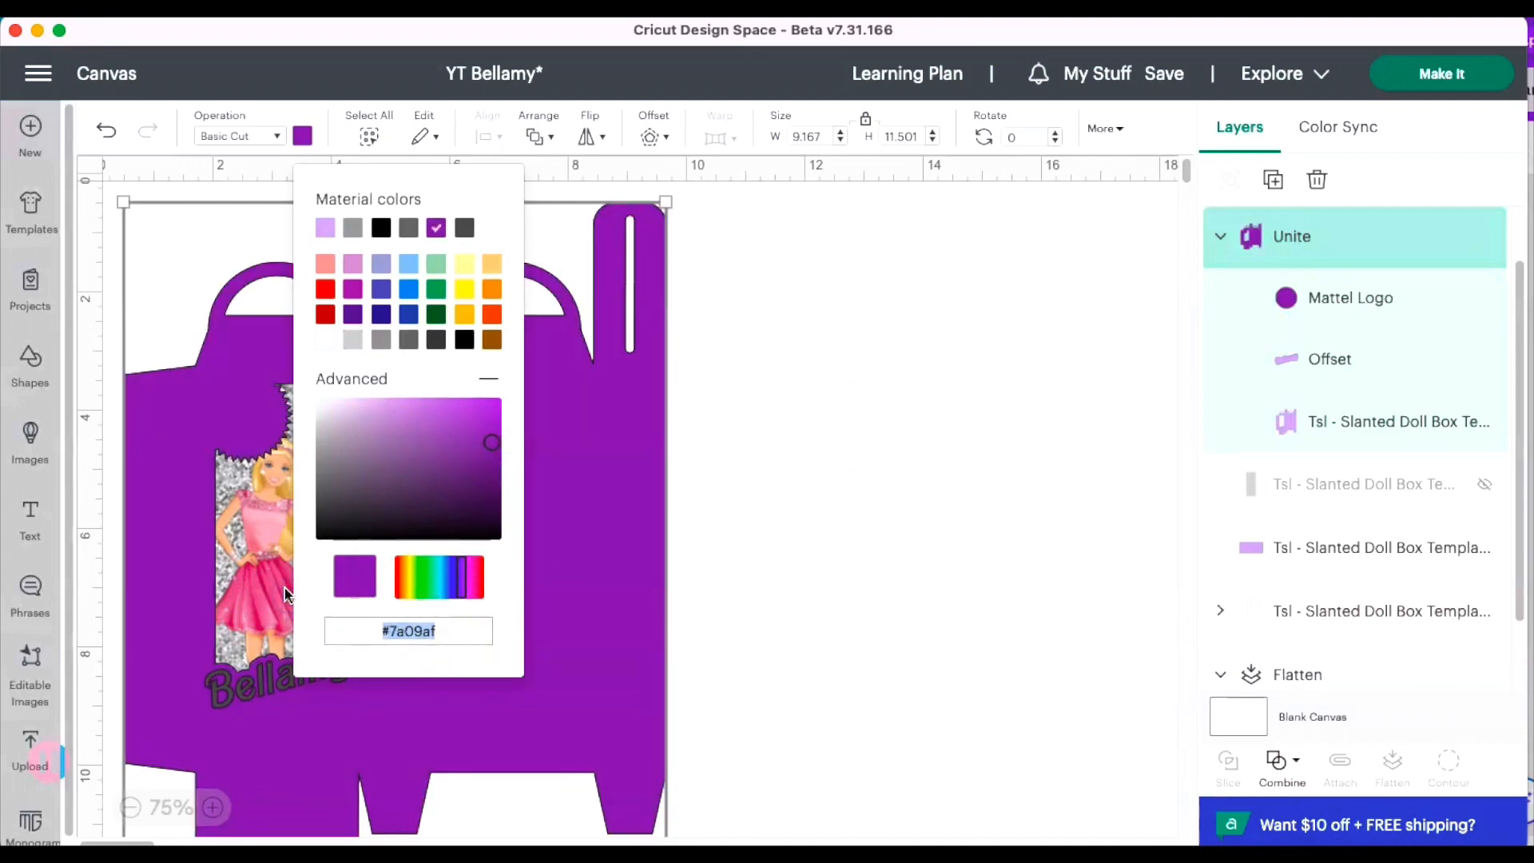
type("#C11E5B")
left_click(452, 629)
left_click(725, 555)
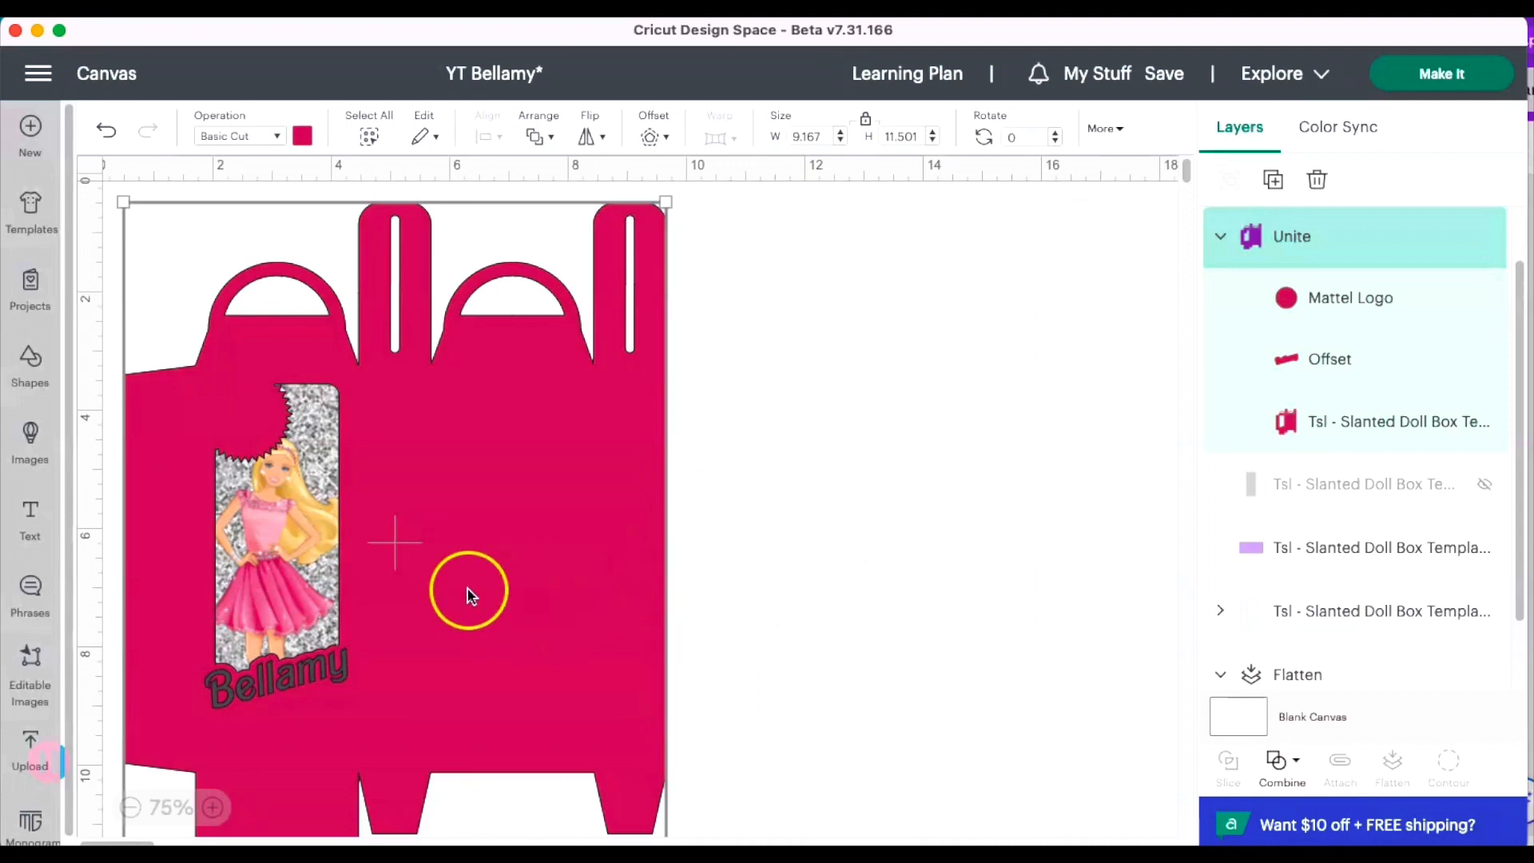
Bring the box template's fold-line group to the front and change its operation from Basic Cut to Score.
left_click(1340, 617)
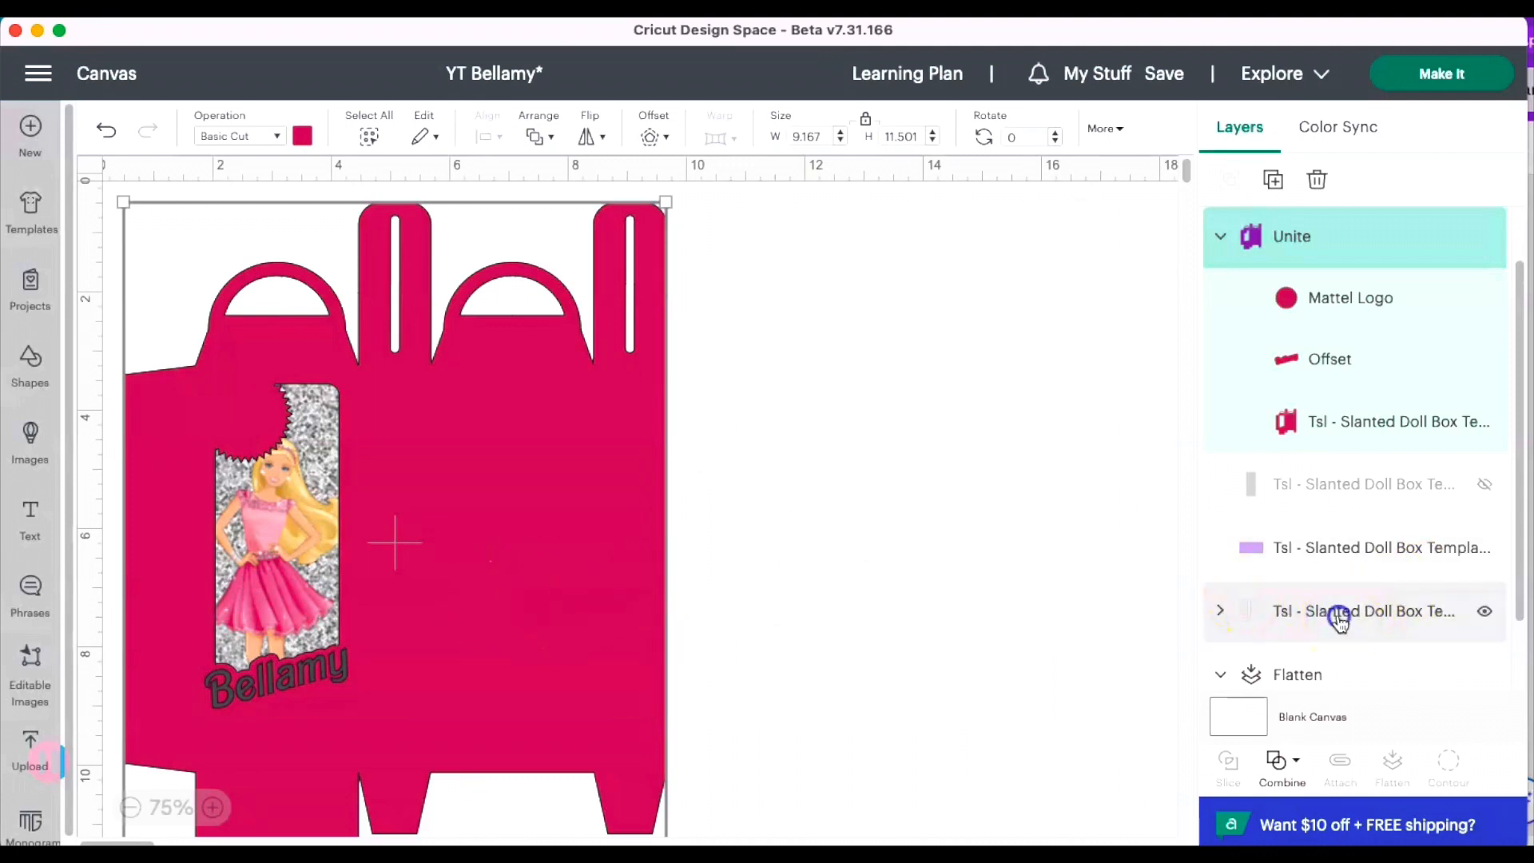
left_click(1212, 610)
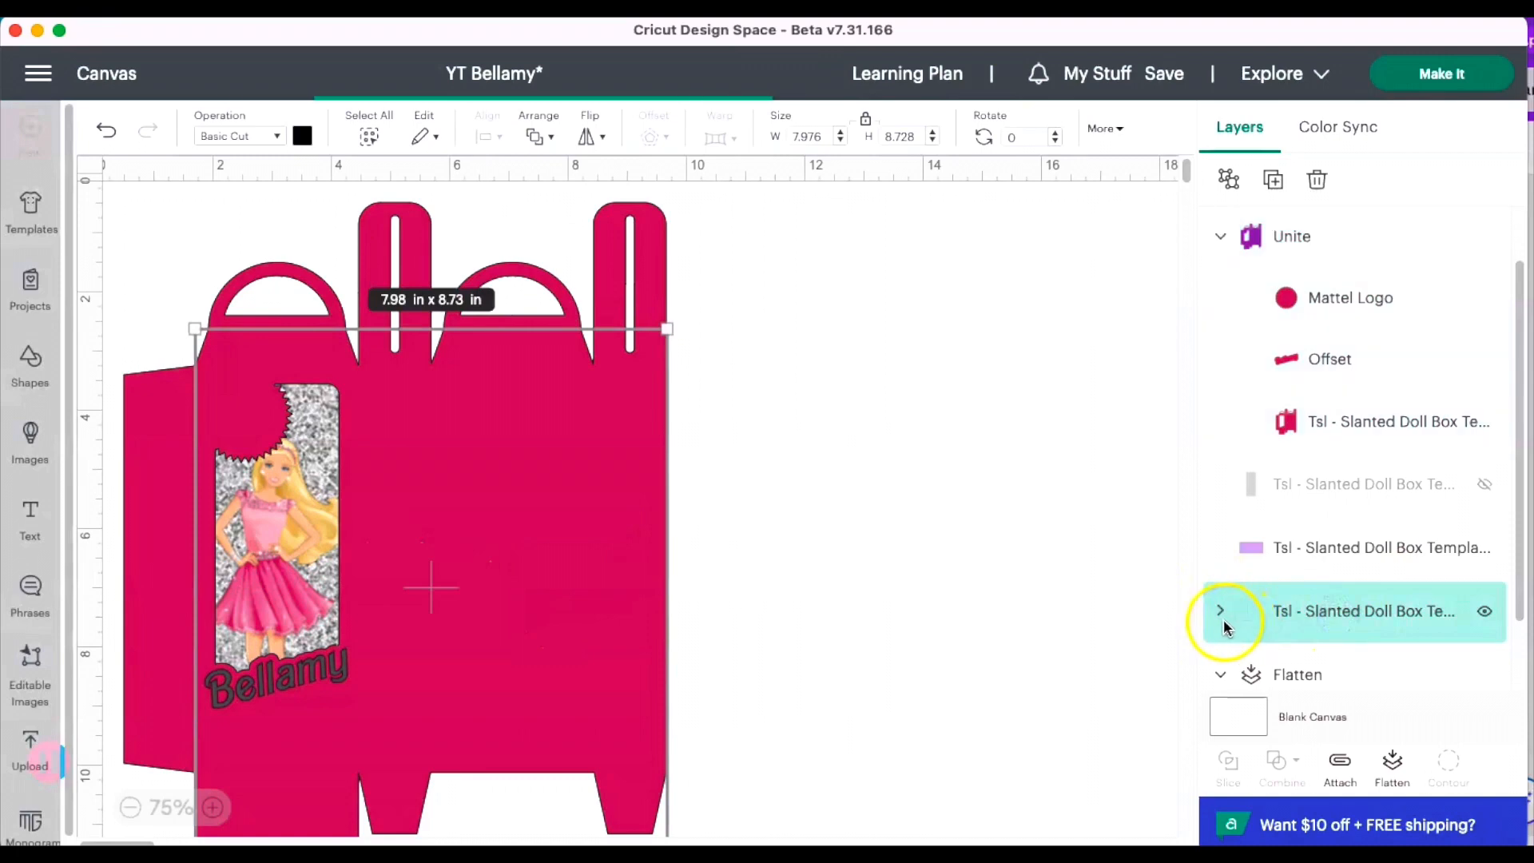
left_click(537, 136)
left_click(579, 184)
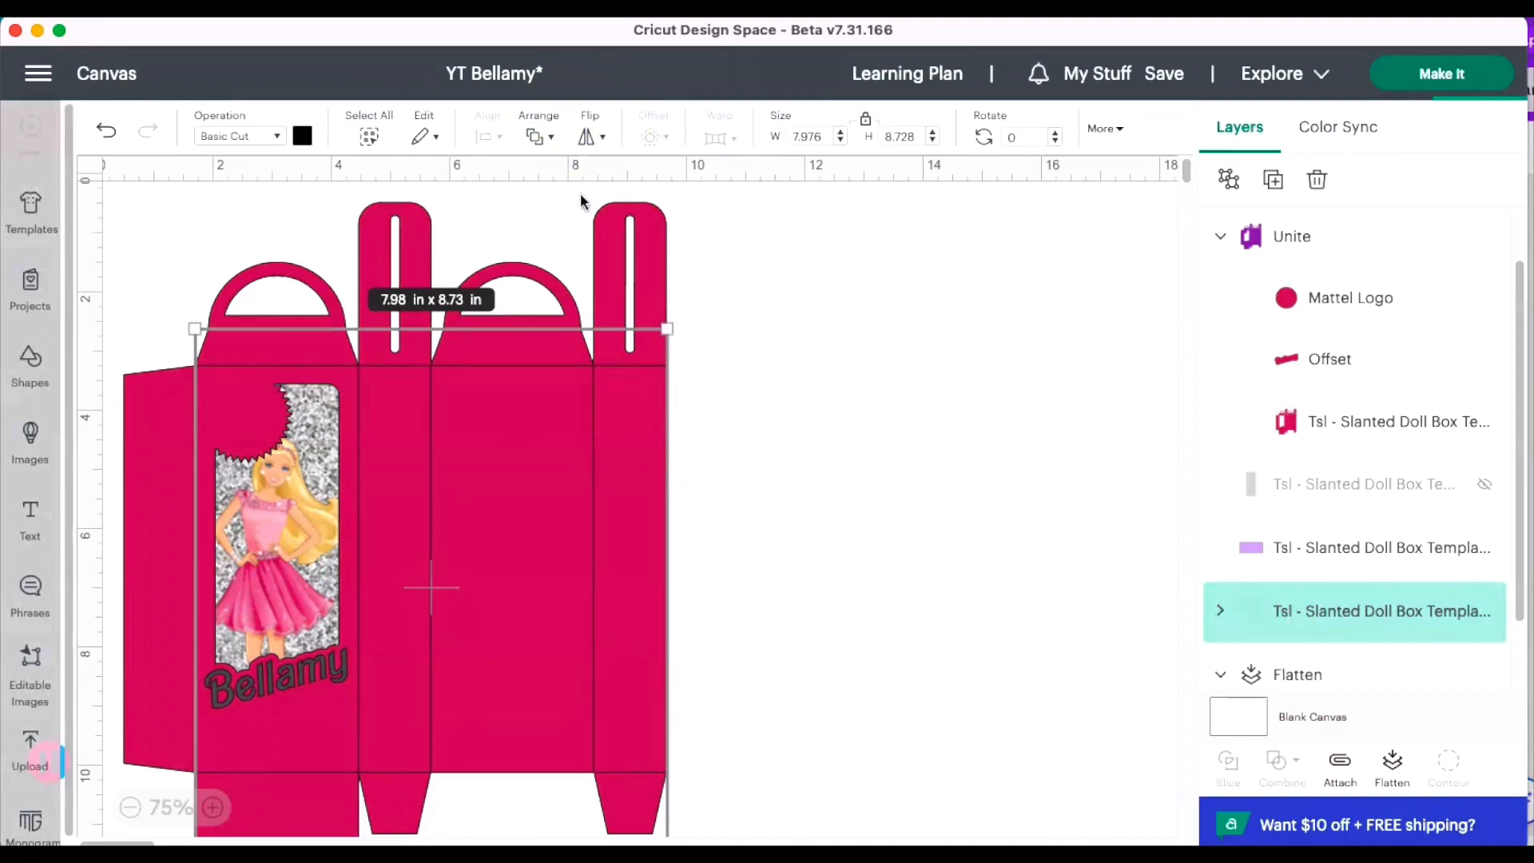
left_click(273, 138)
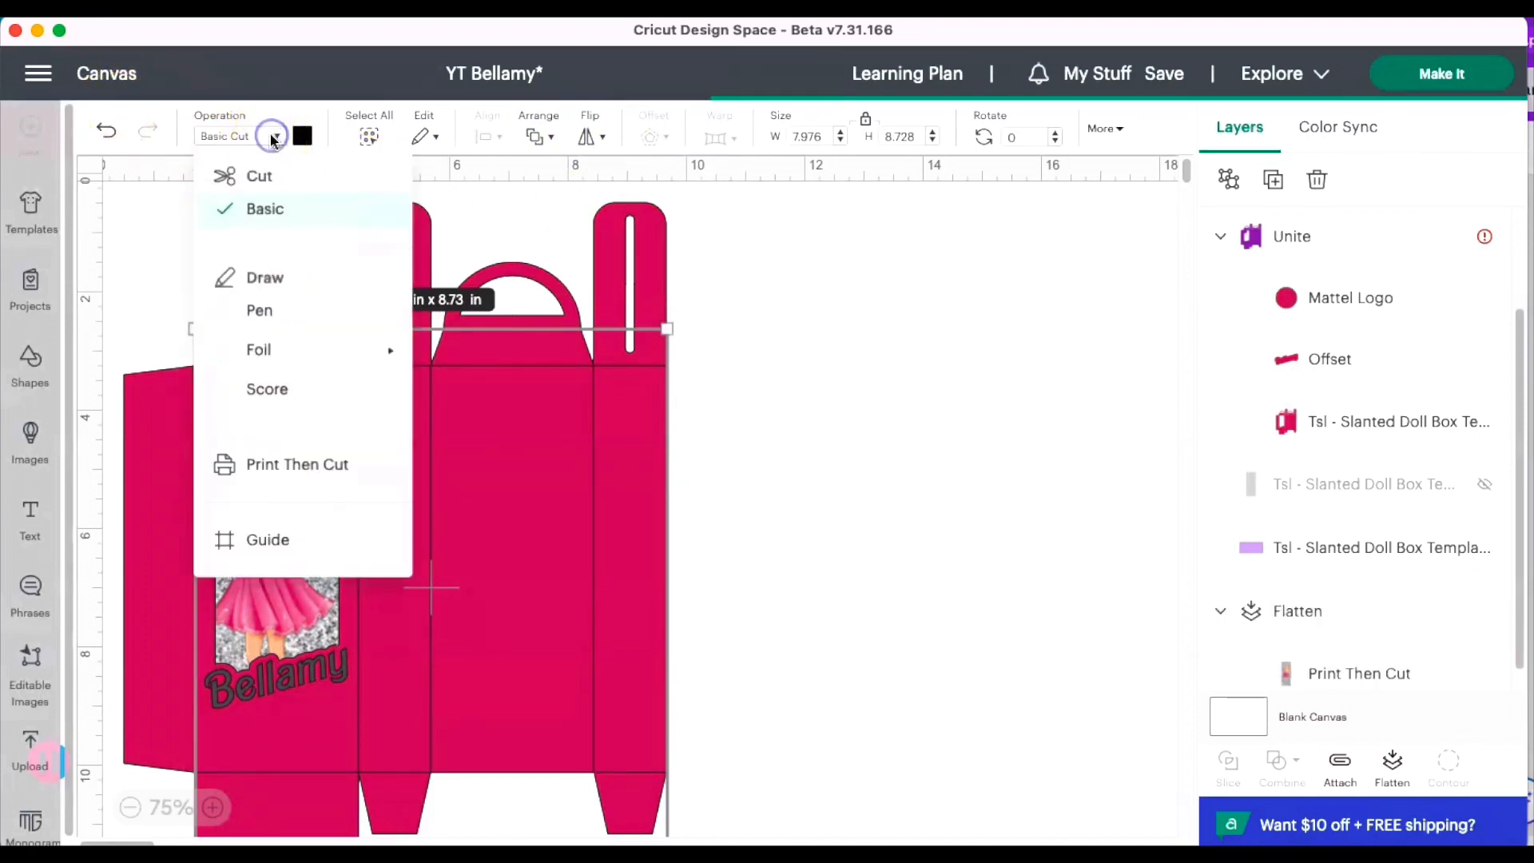
left_click(272, 389)
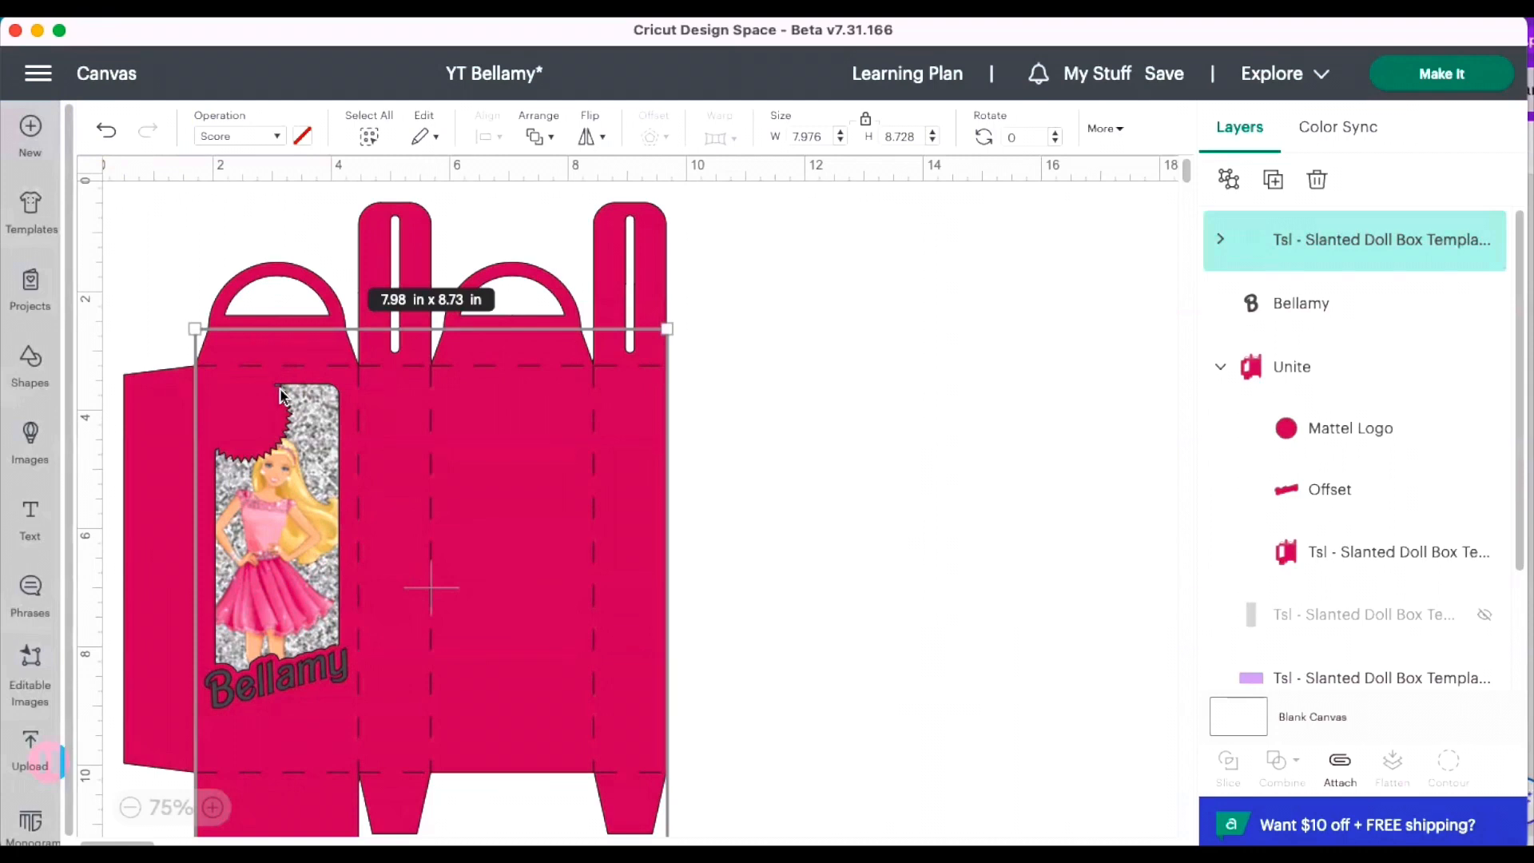
left_click(798, 453)
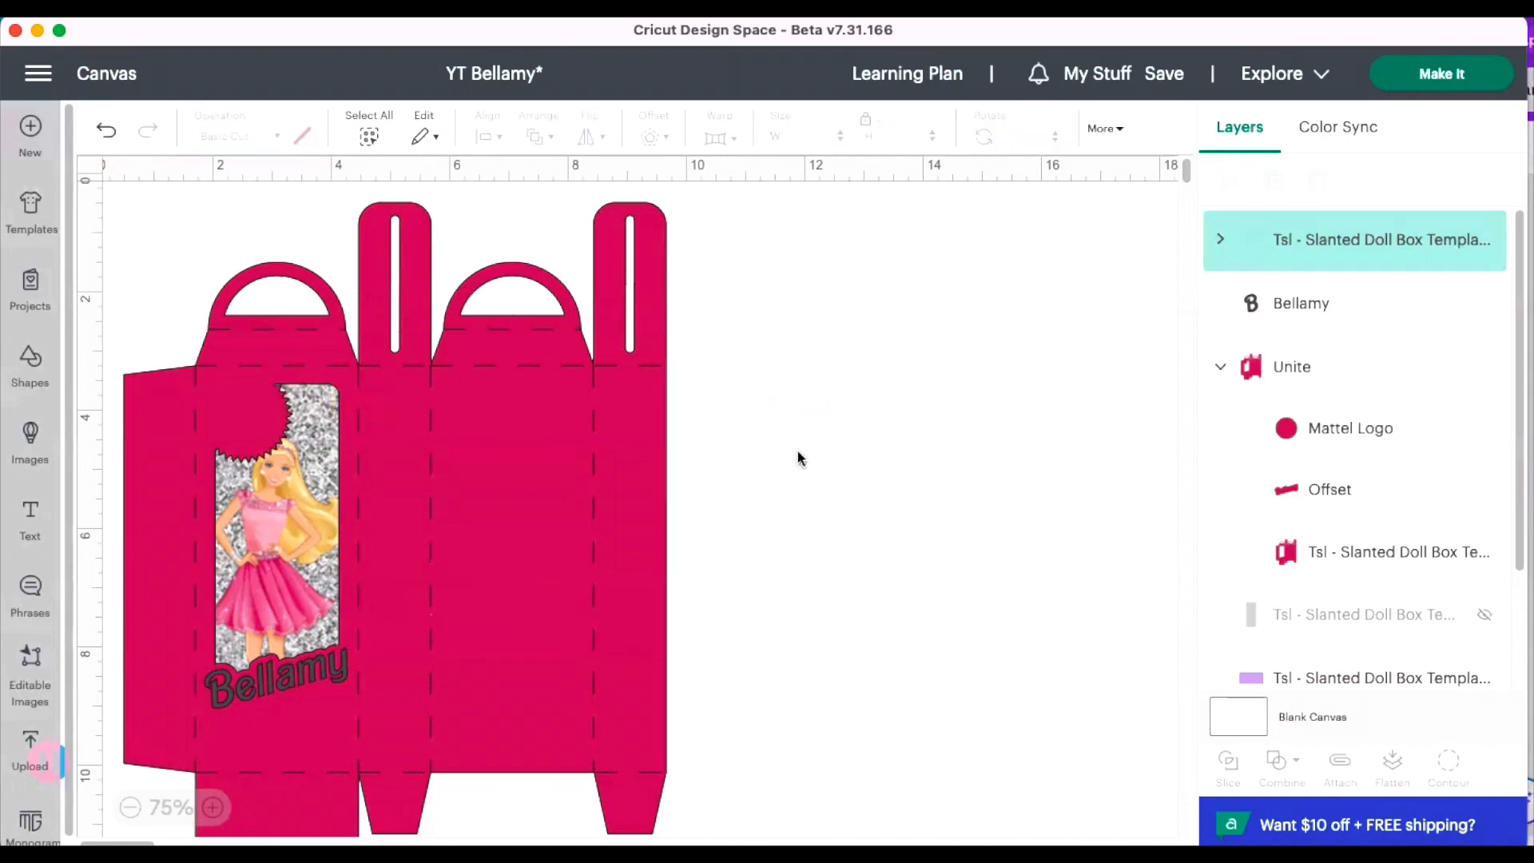
Attach the score lines to the united box body and send the attached box one level backward, behind the name.
left_click_drag(798, 451, 501, 329)
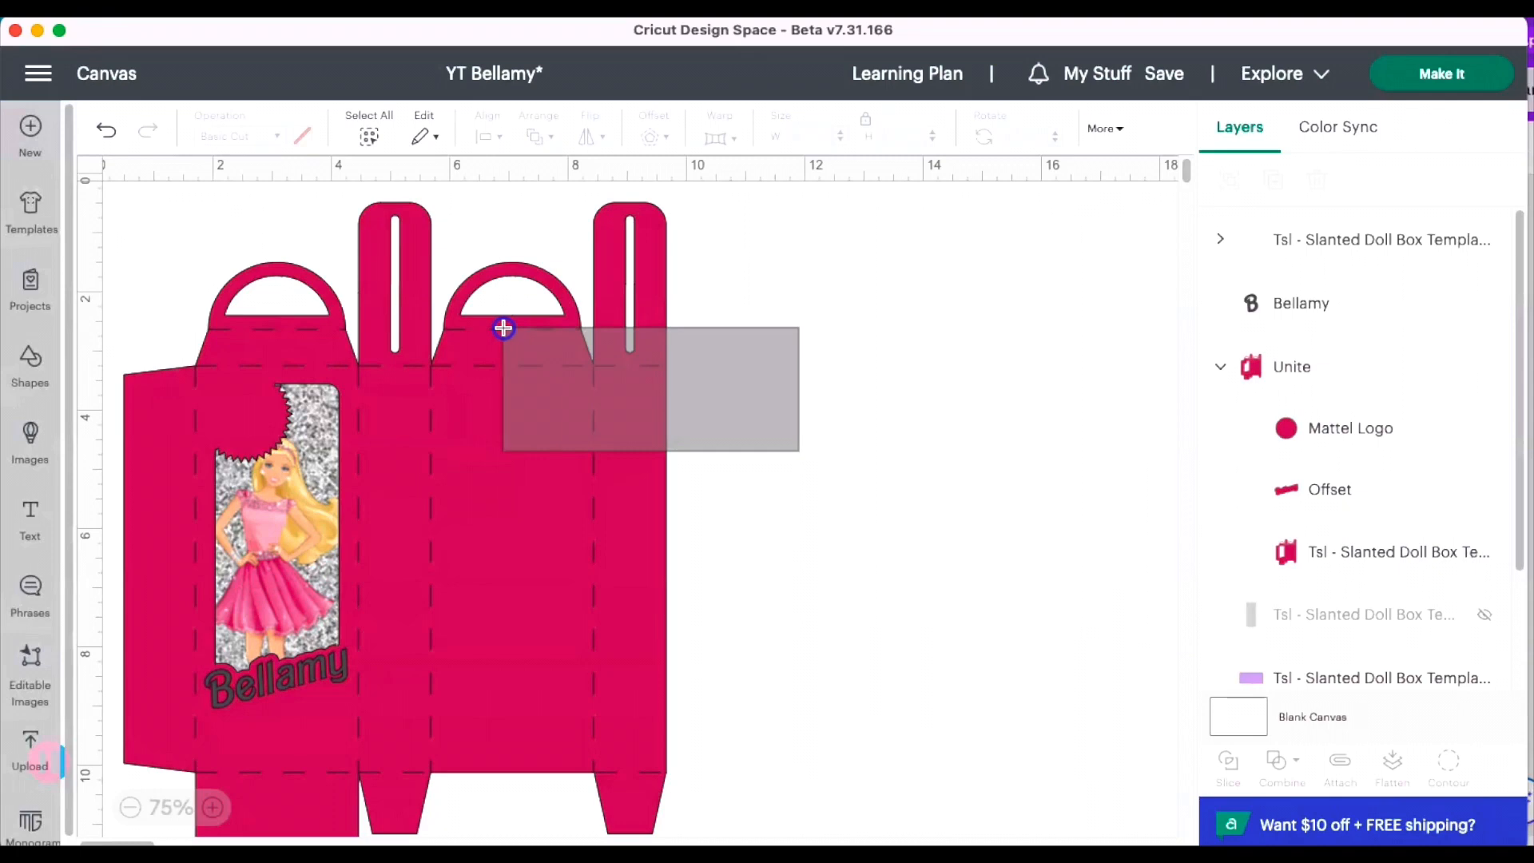
left_click_drag(503, 329, 503, 327)
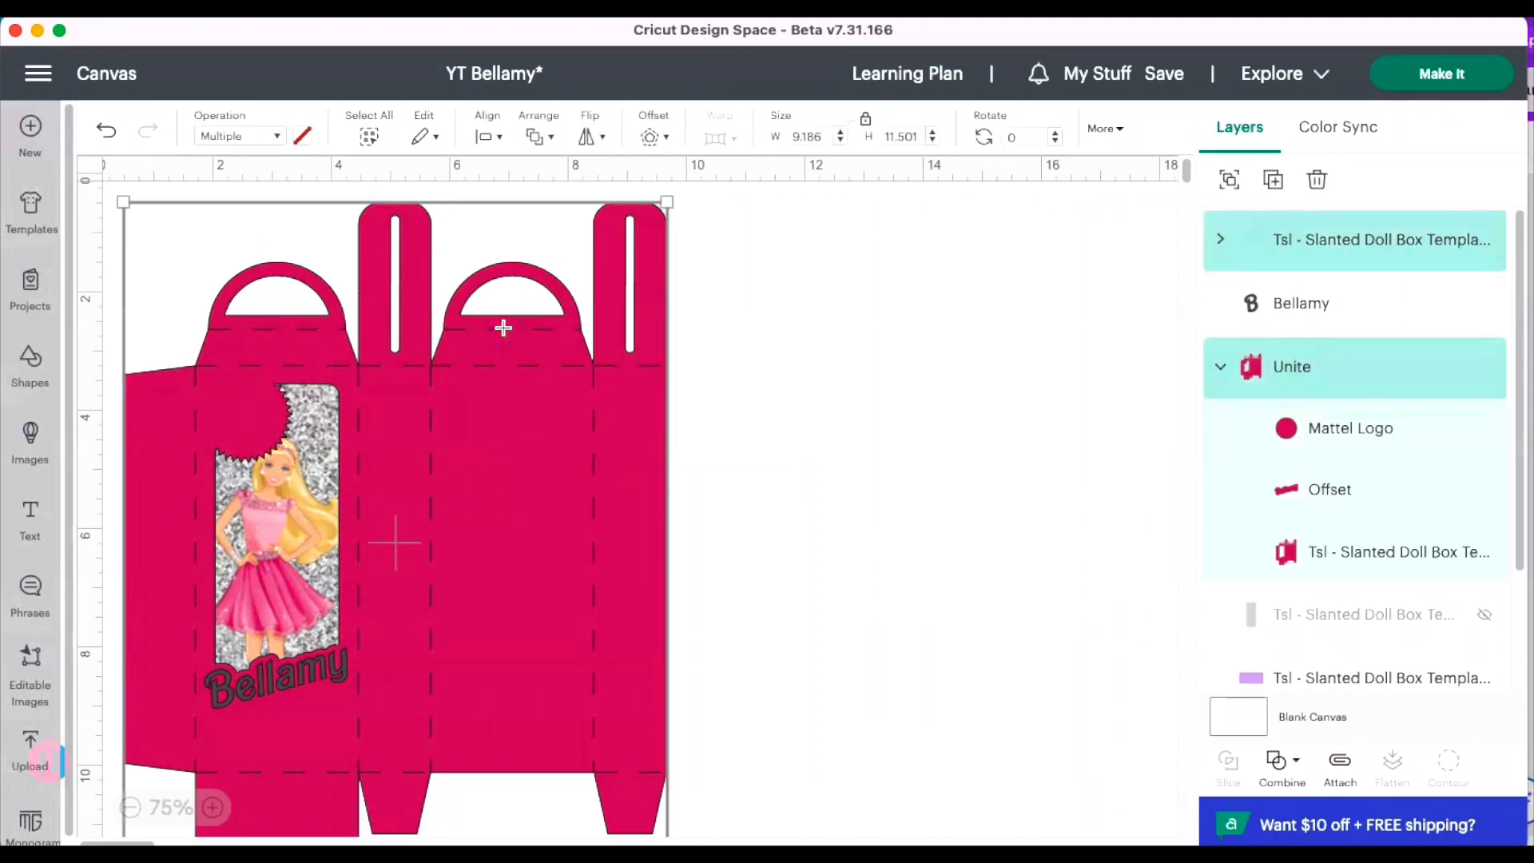
left_click(1340, 763)
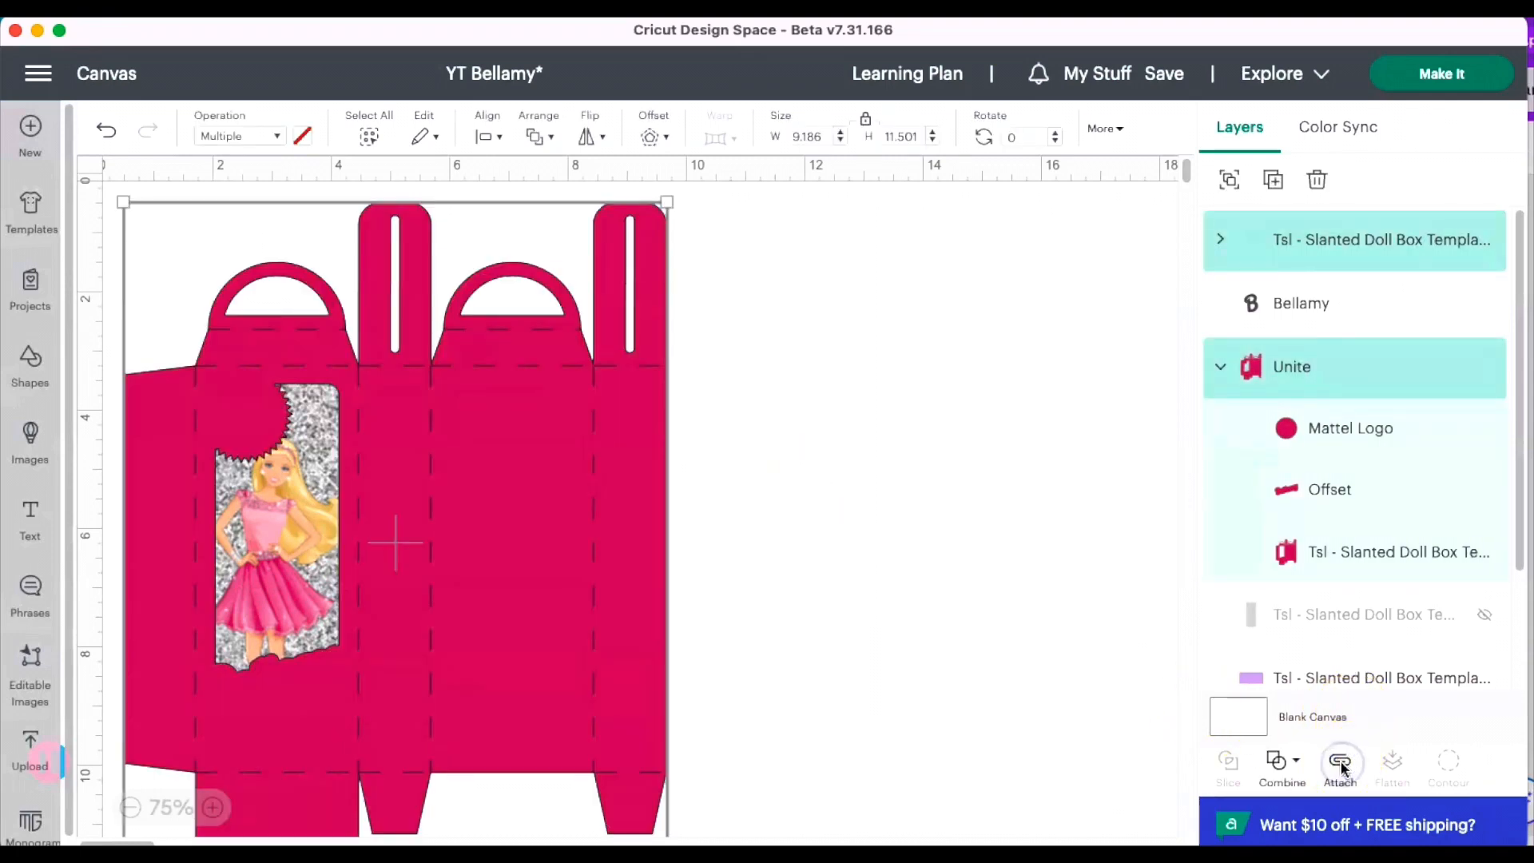
right_click(520, 660)
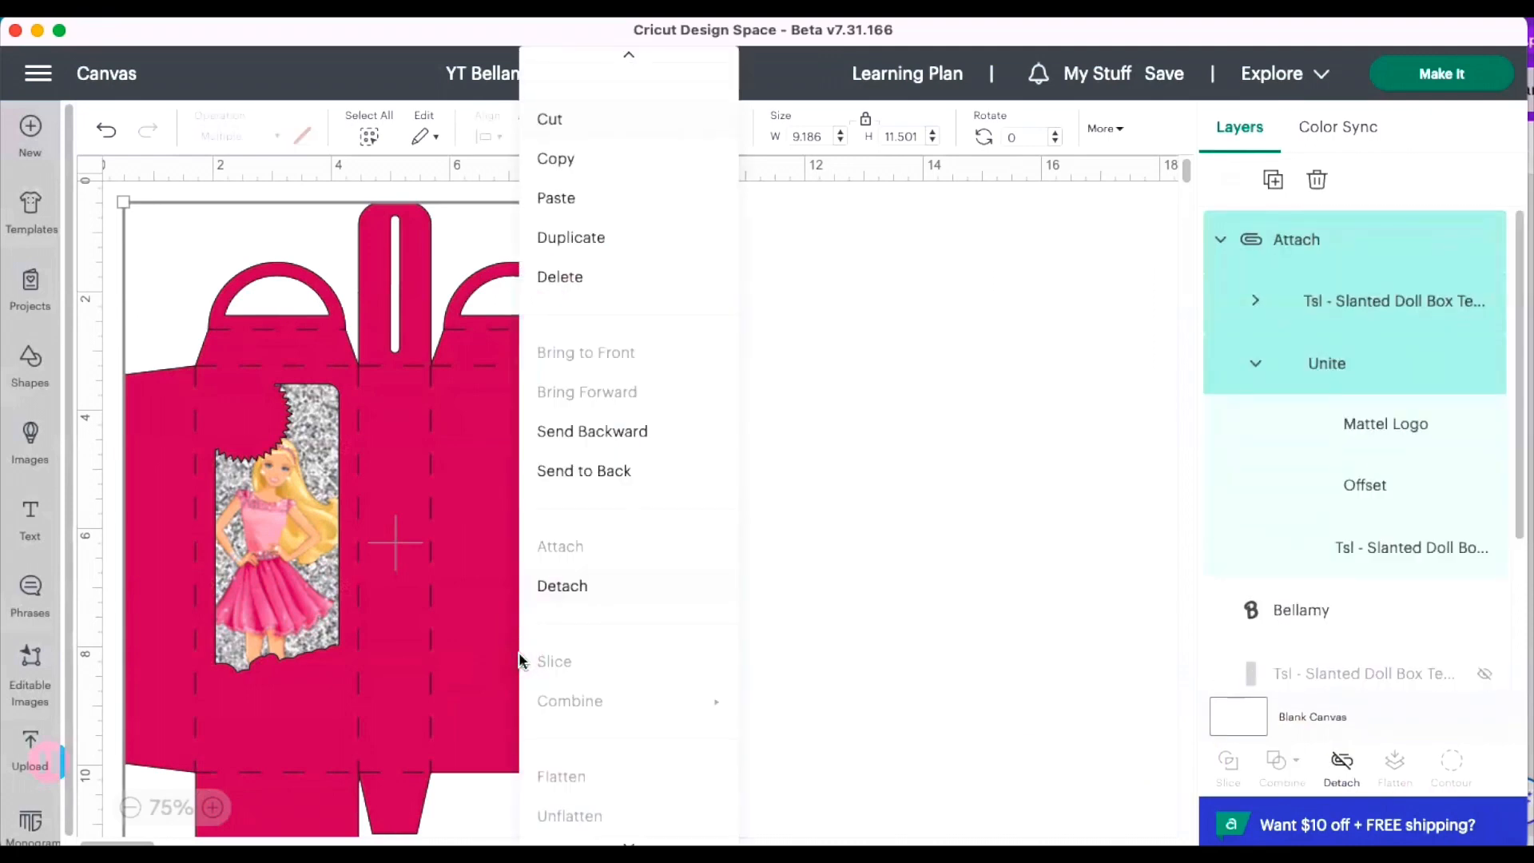
left_click(628, 432)
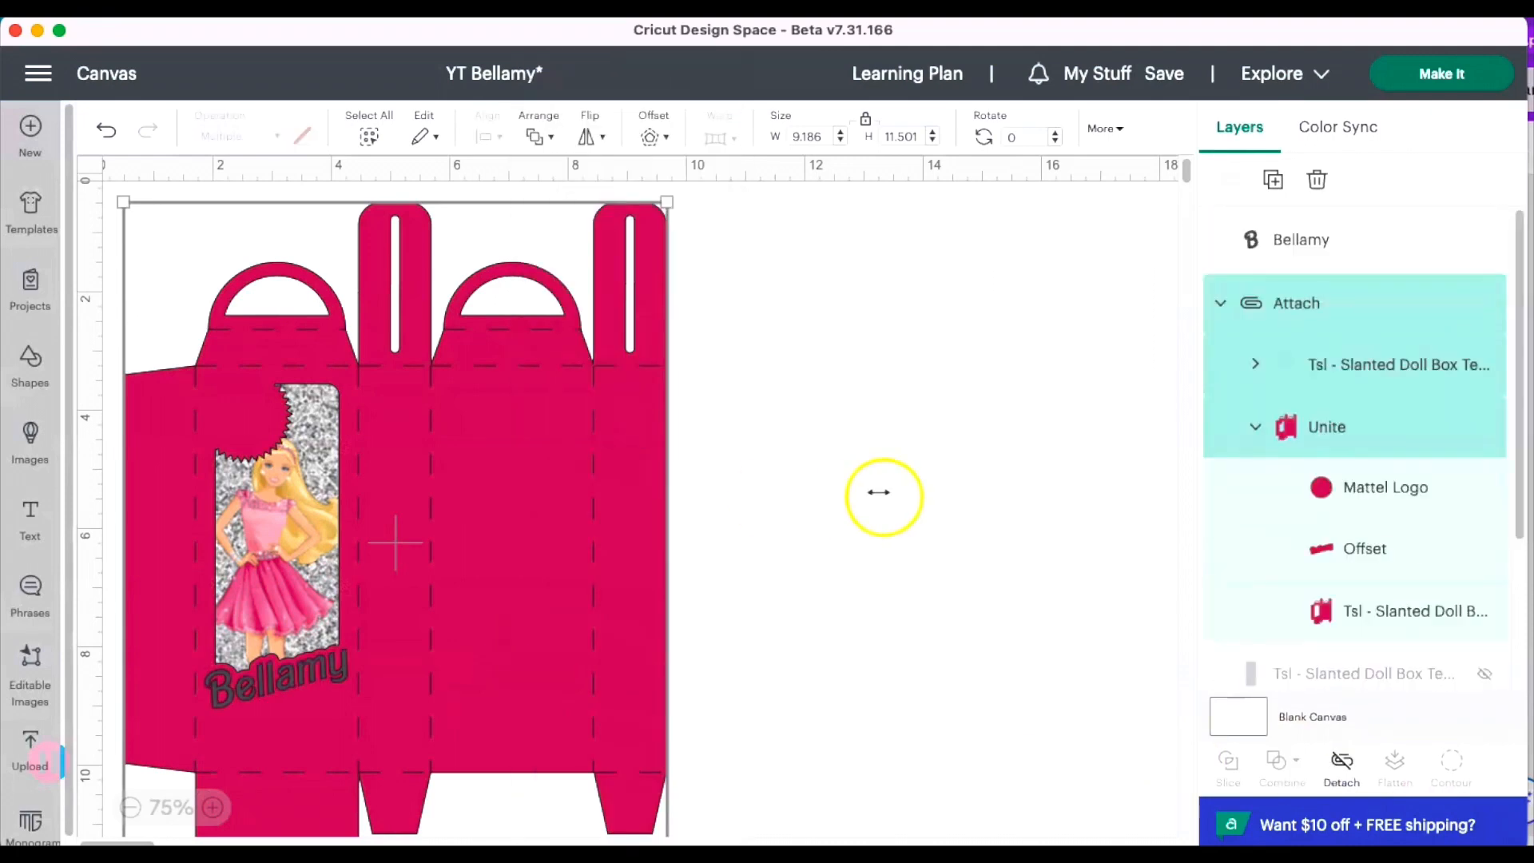
Change the name text's material colour to white.
left_click(263, 692)
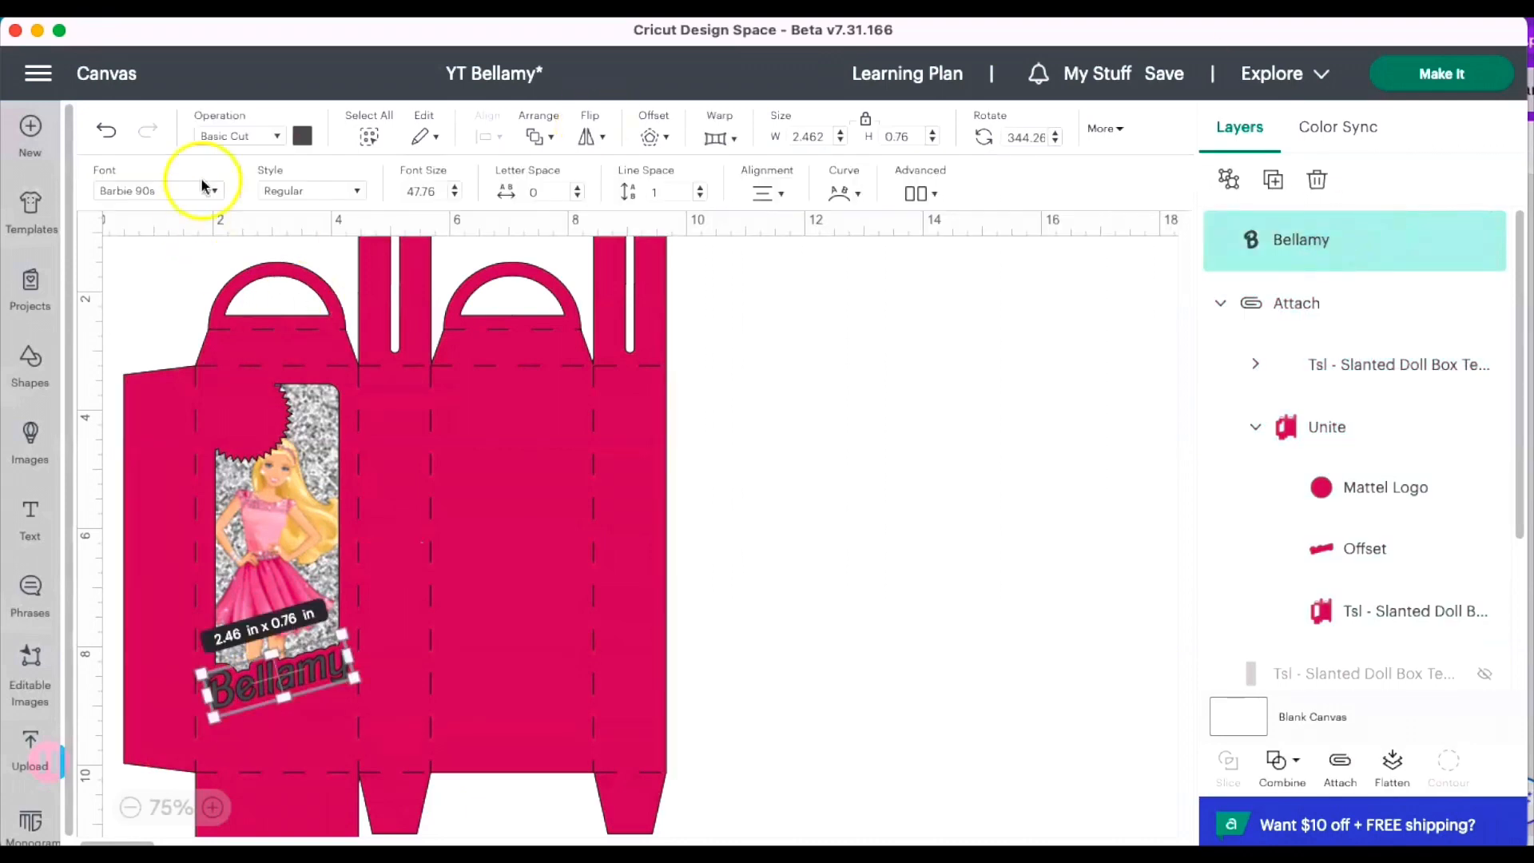
left_click(302, 134)
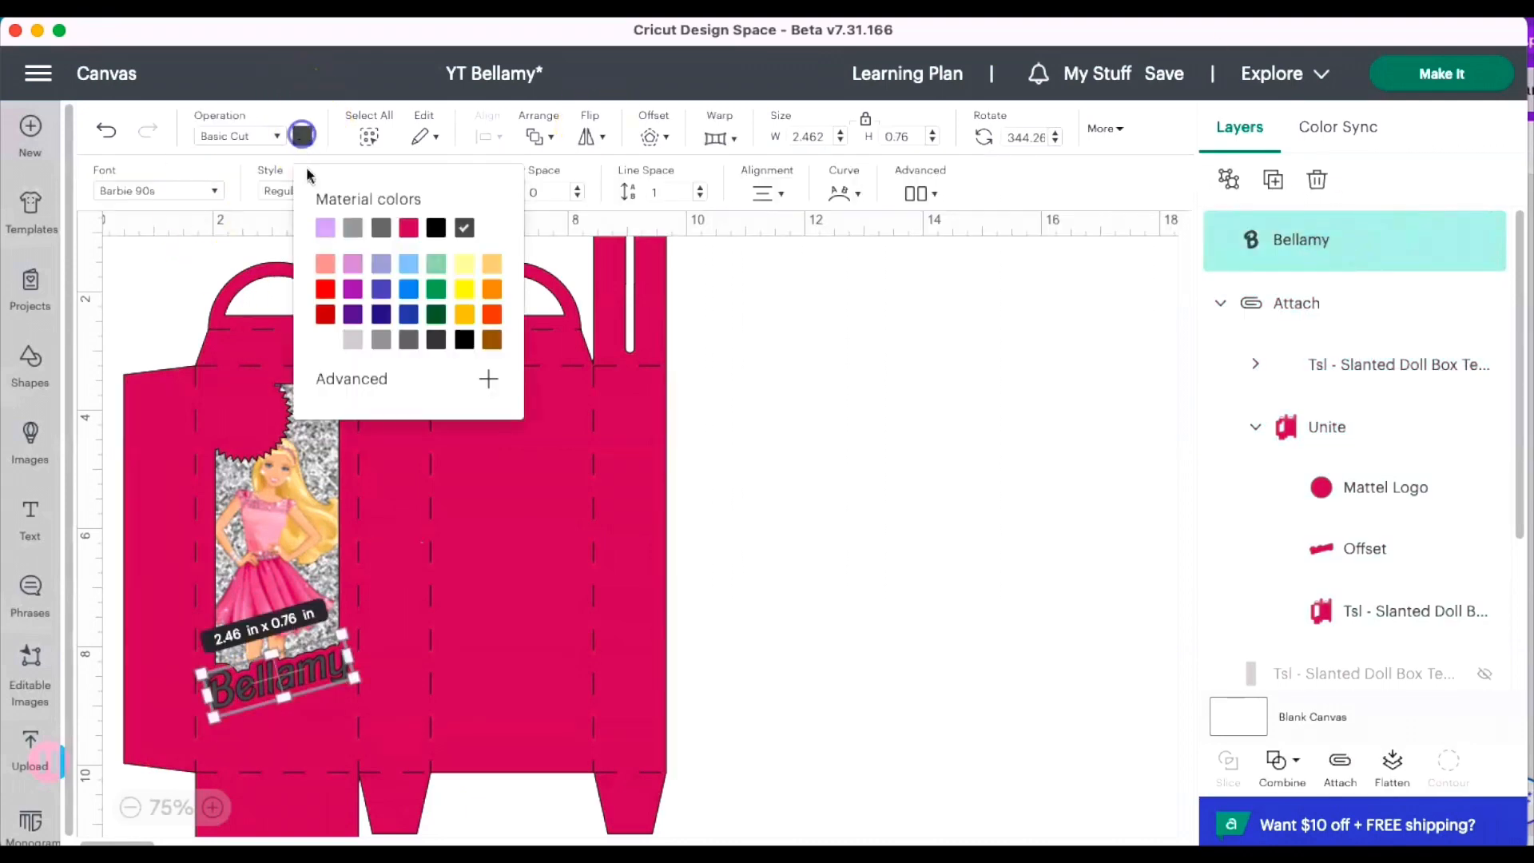
left_click(326, 339)
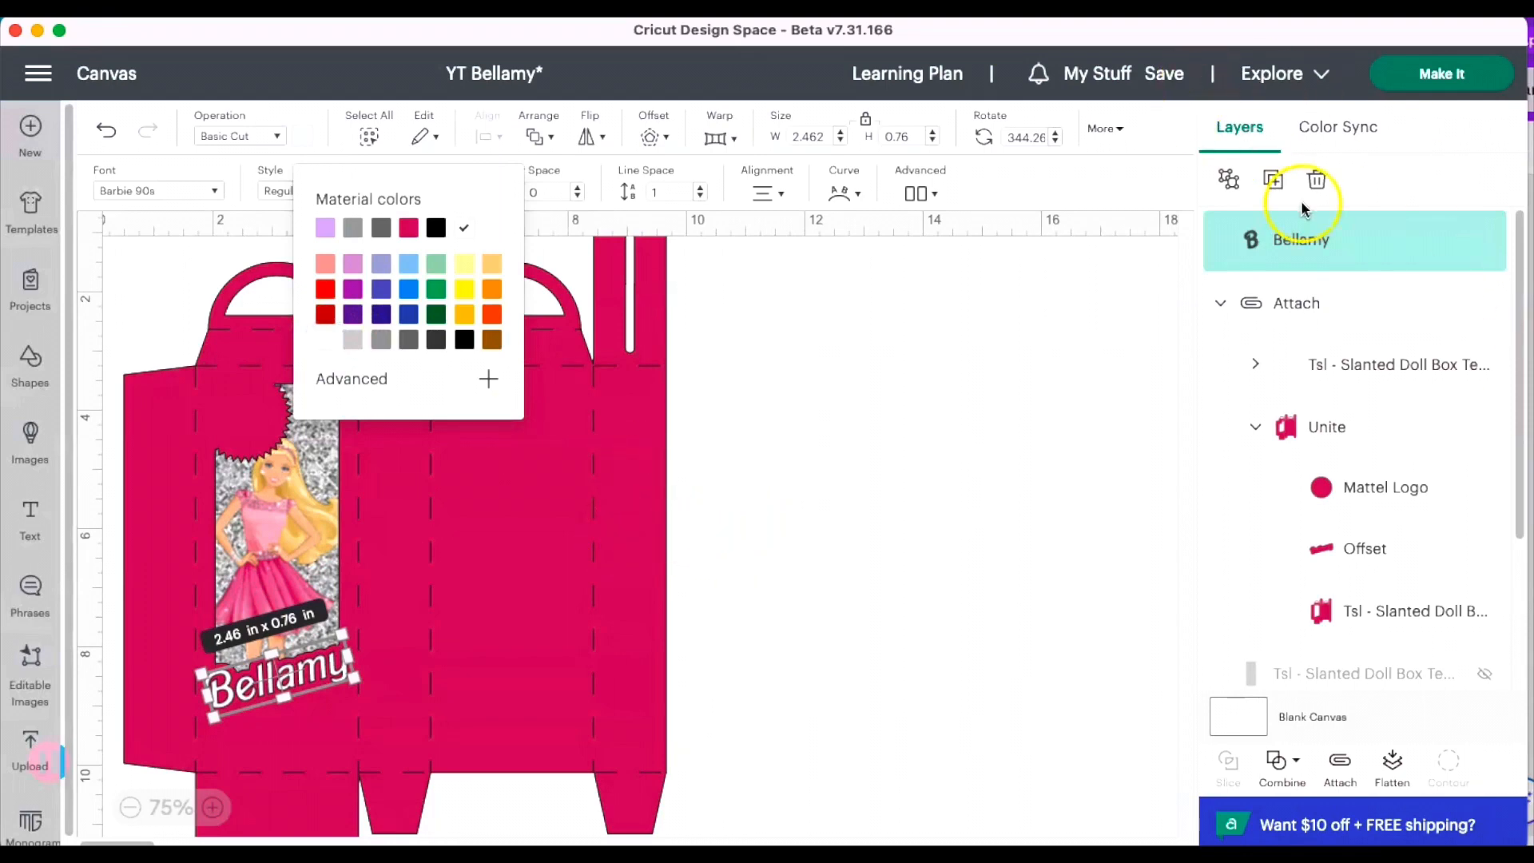
Duplicate the white name text, move the copy above the starburst, and replace its text with 8.
left_click(1275, 186)
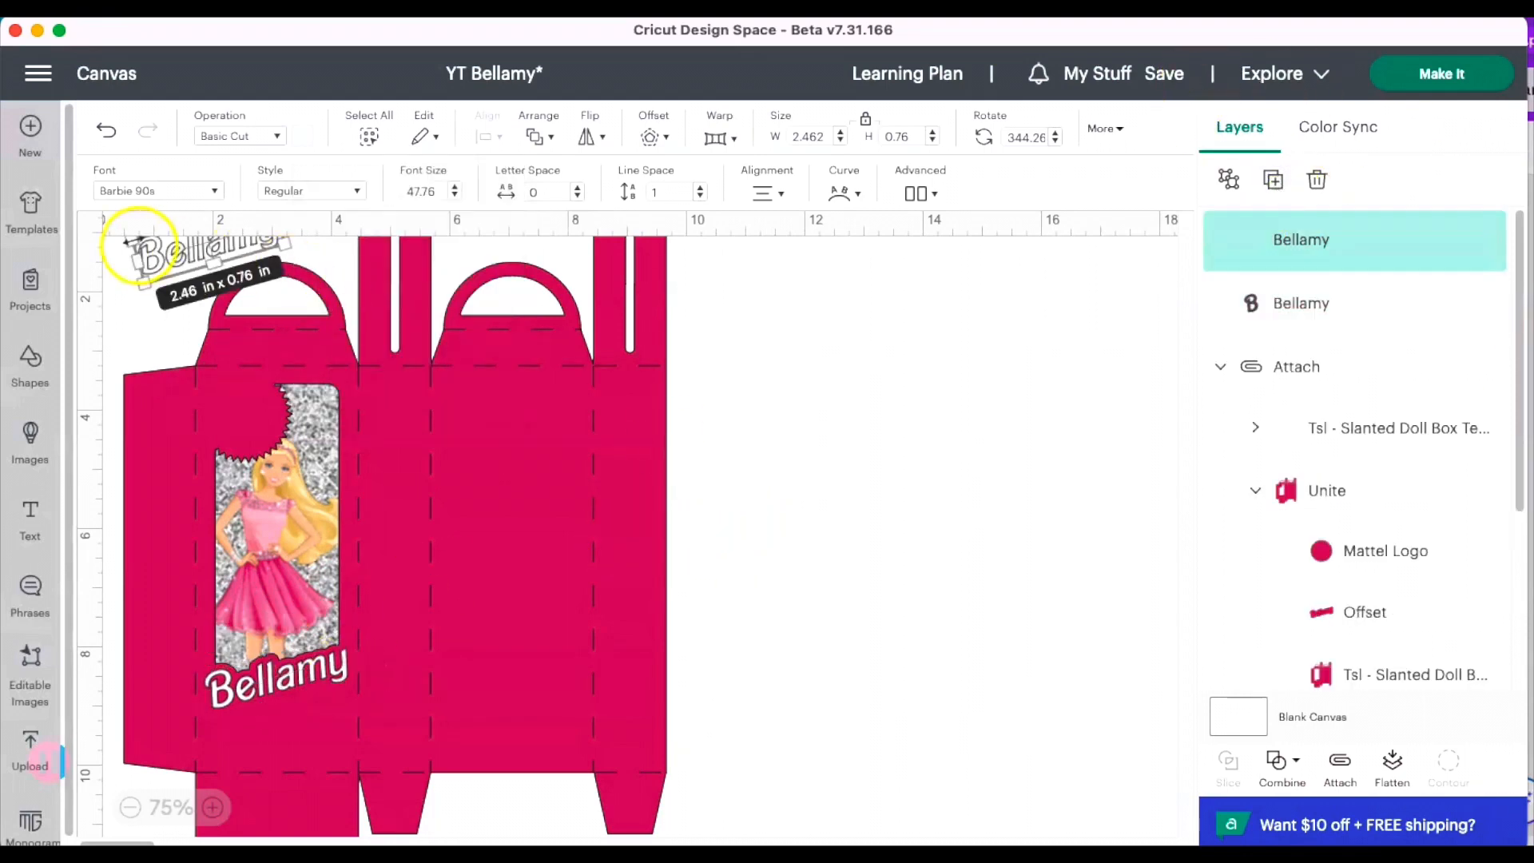
left_click_drag(140, 244, 216, 371)
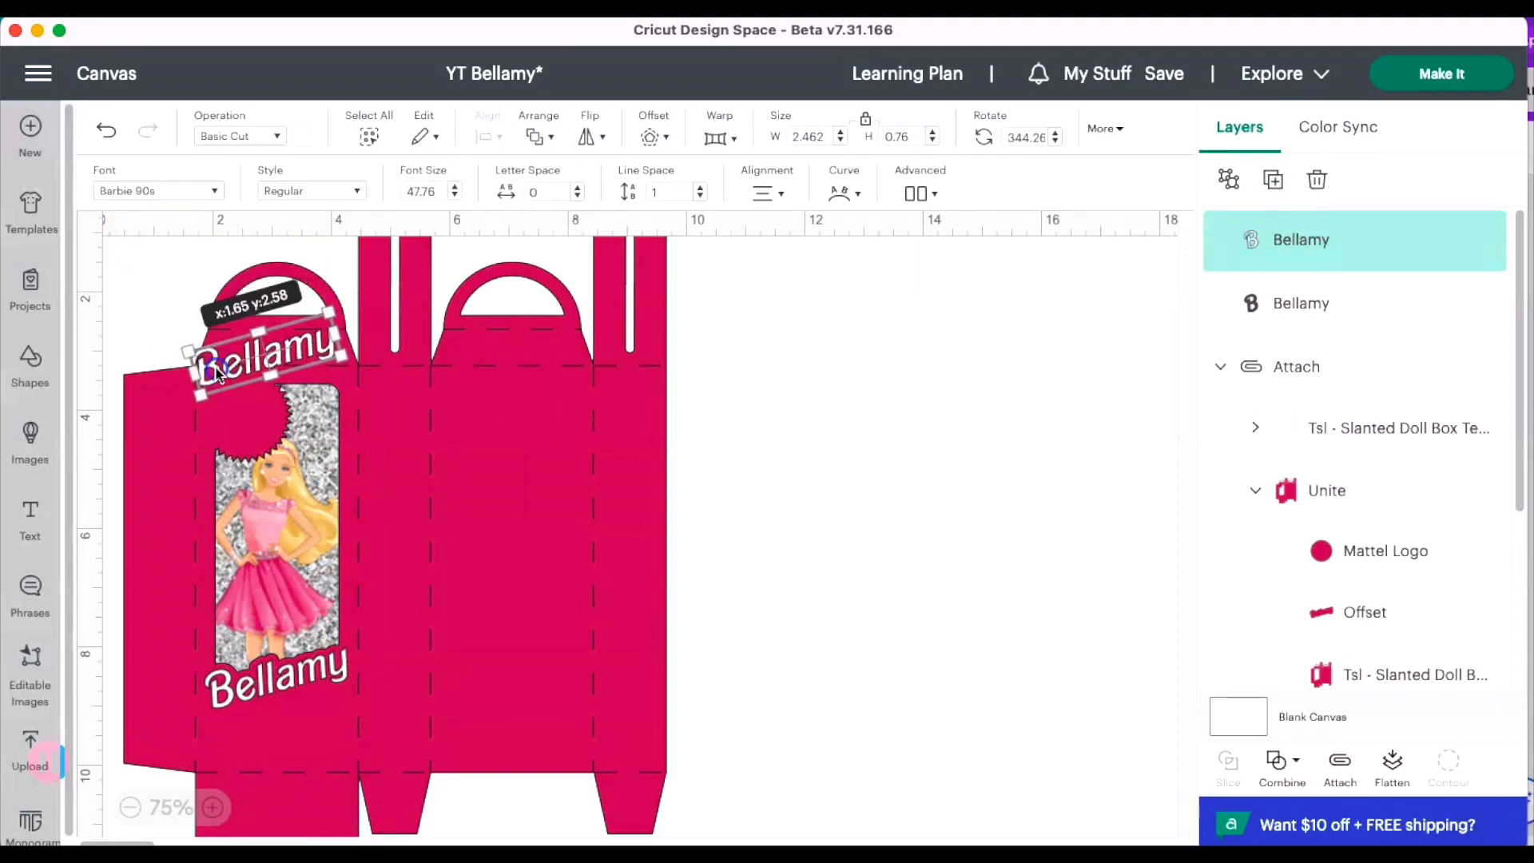
double_click(216, 372)
type("8")
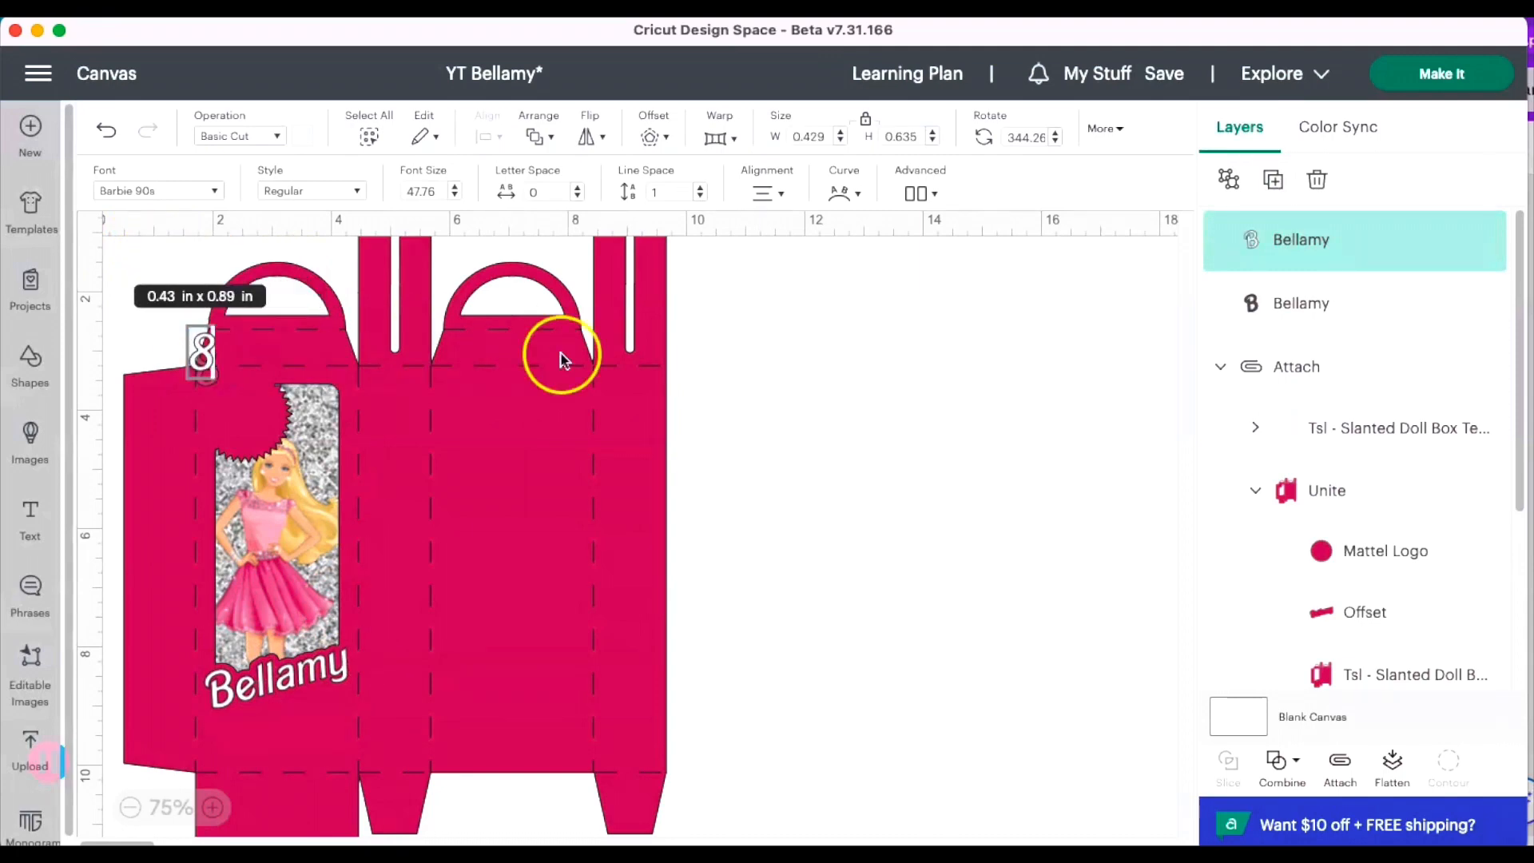
left_click(785, 446)
Enlarge the 8 to about 0.72 x 1.06 in, rotate it to about 356°, and centre it on the starburst.
left_click_drag(223, 384, 294, 343)
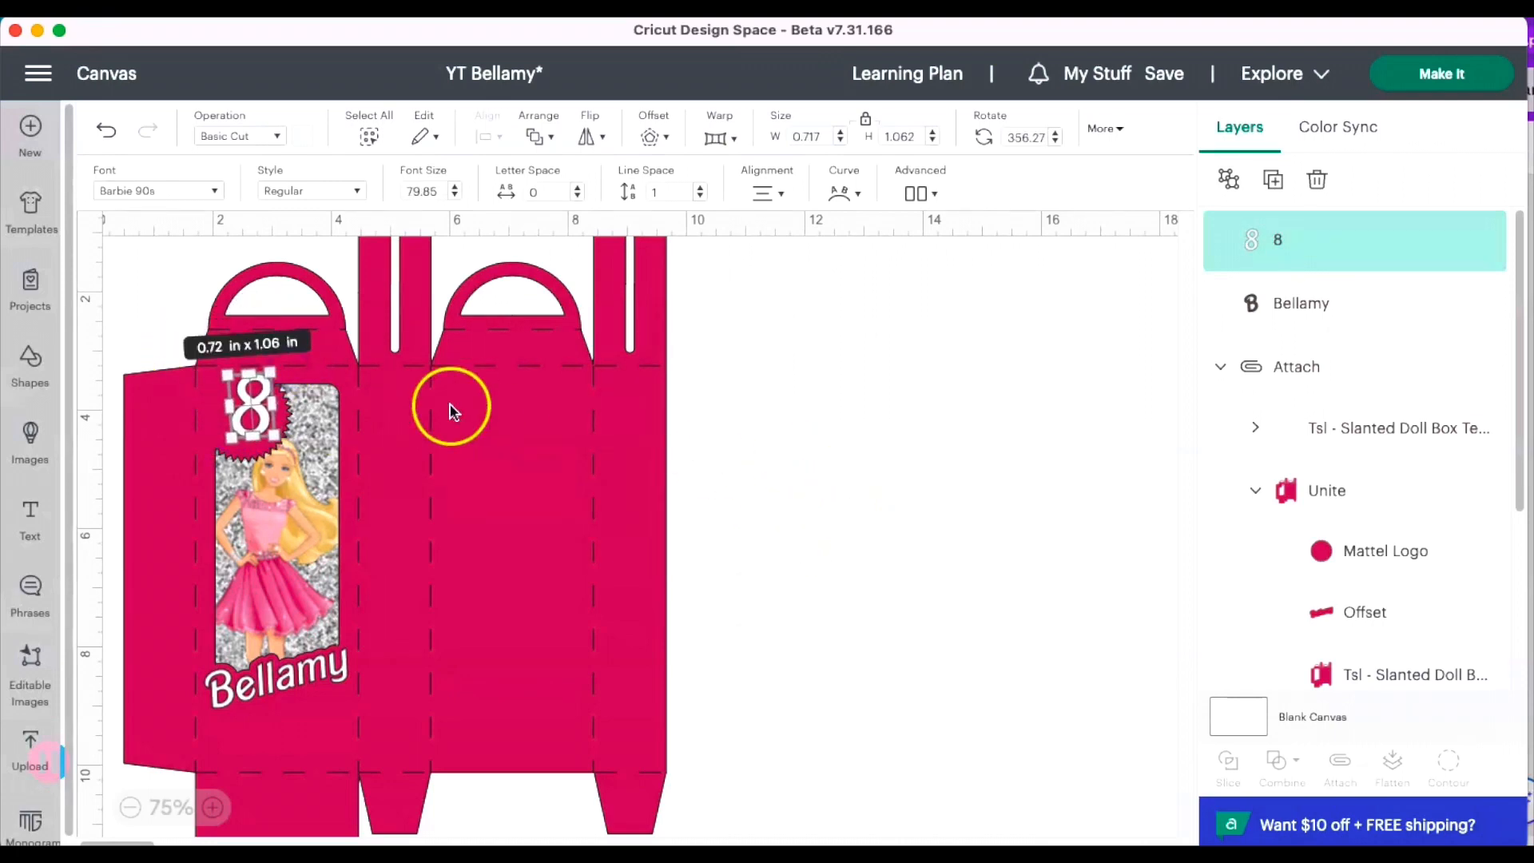
left_click_drag(245, 405, 248, 419)
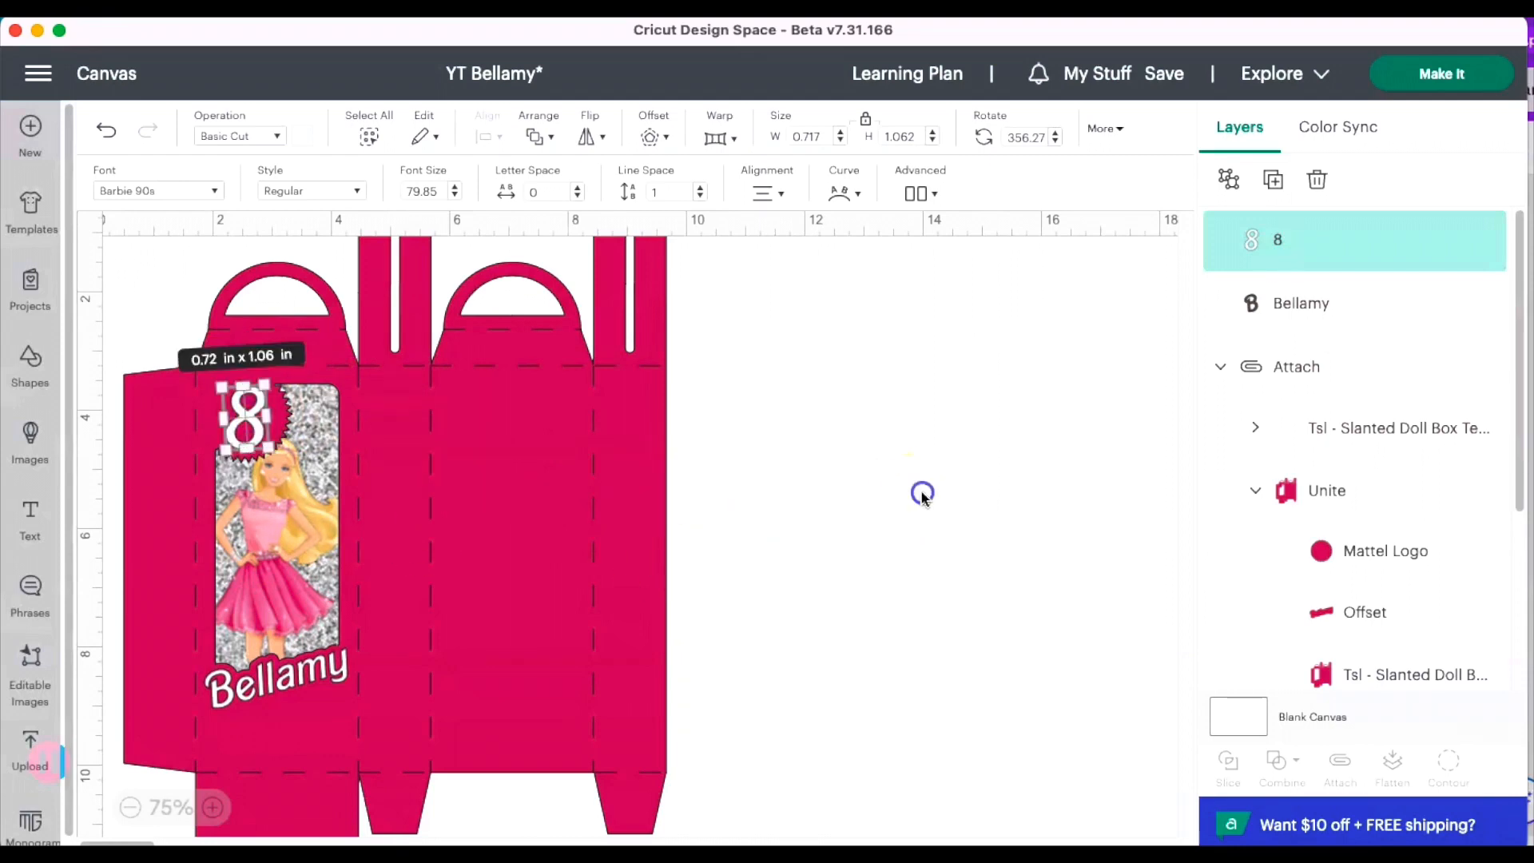
left_click(919, 494)
Unflatten the Print Then Cut layer to separate the Barbie clipart from the glitter backdrop.
left_click_drag(1520, 494, 1521, 671)
left_click(1279, 615)
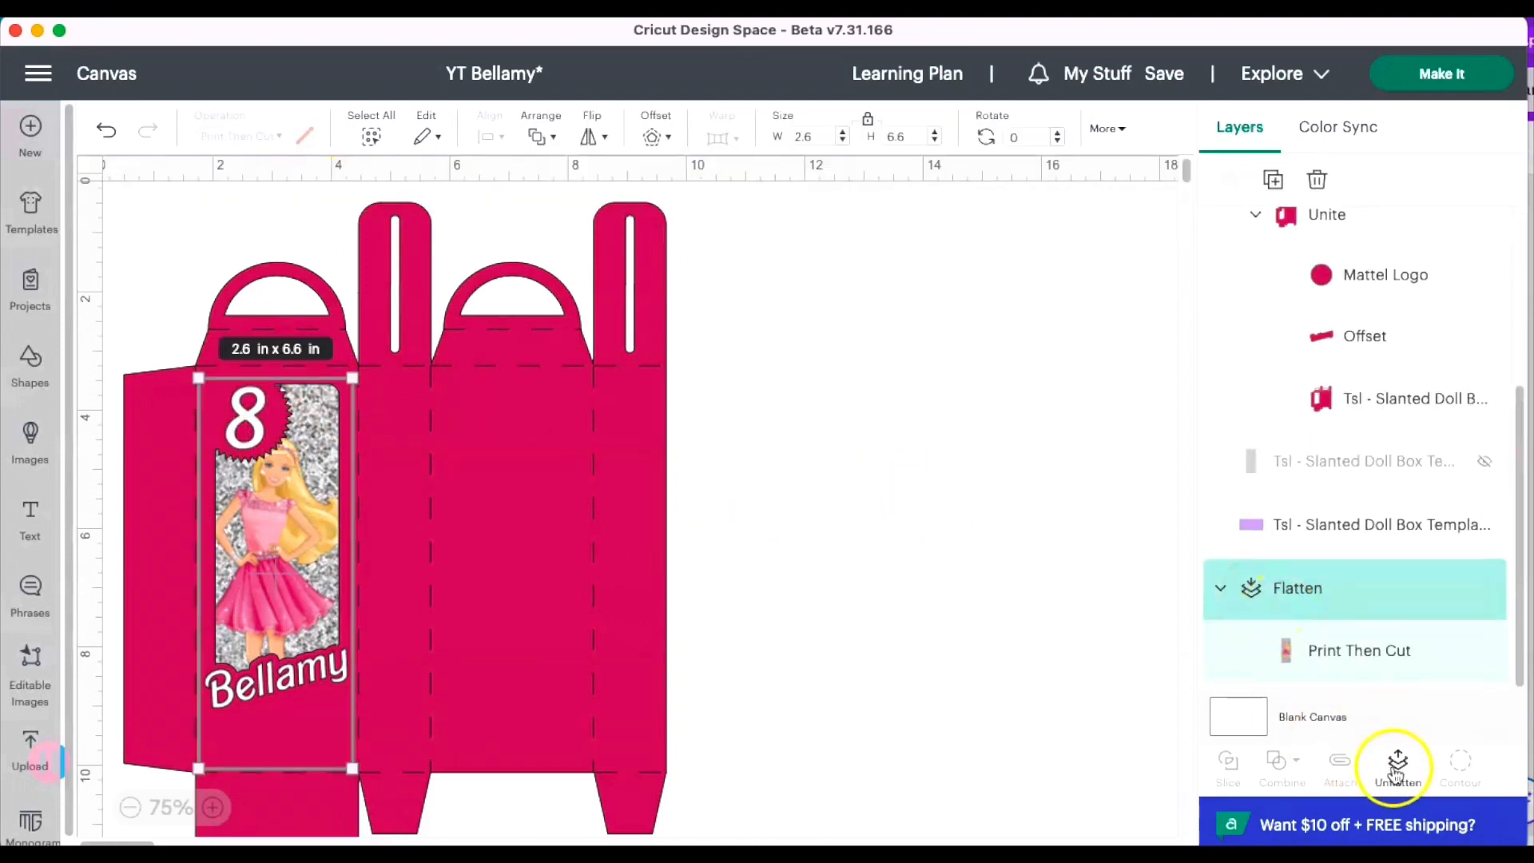
left_click(1396, 763)
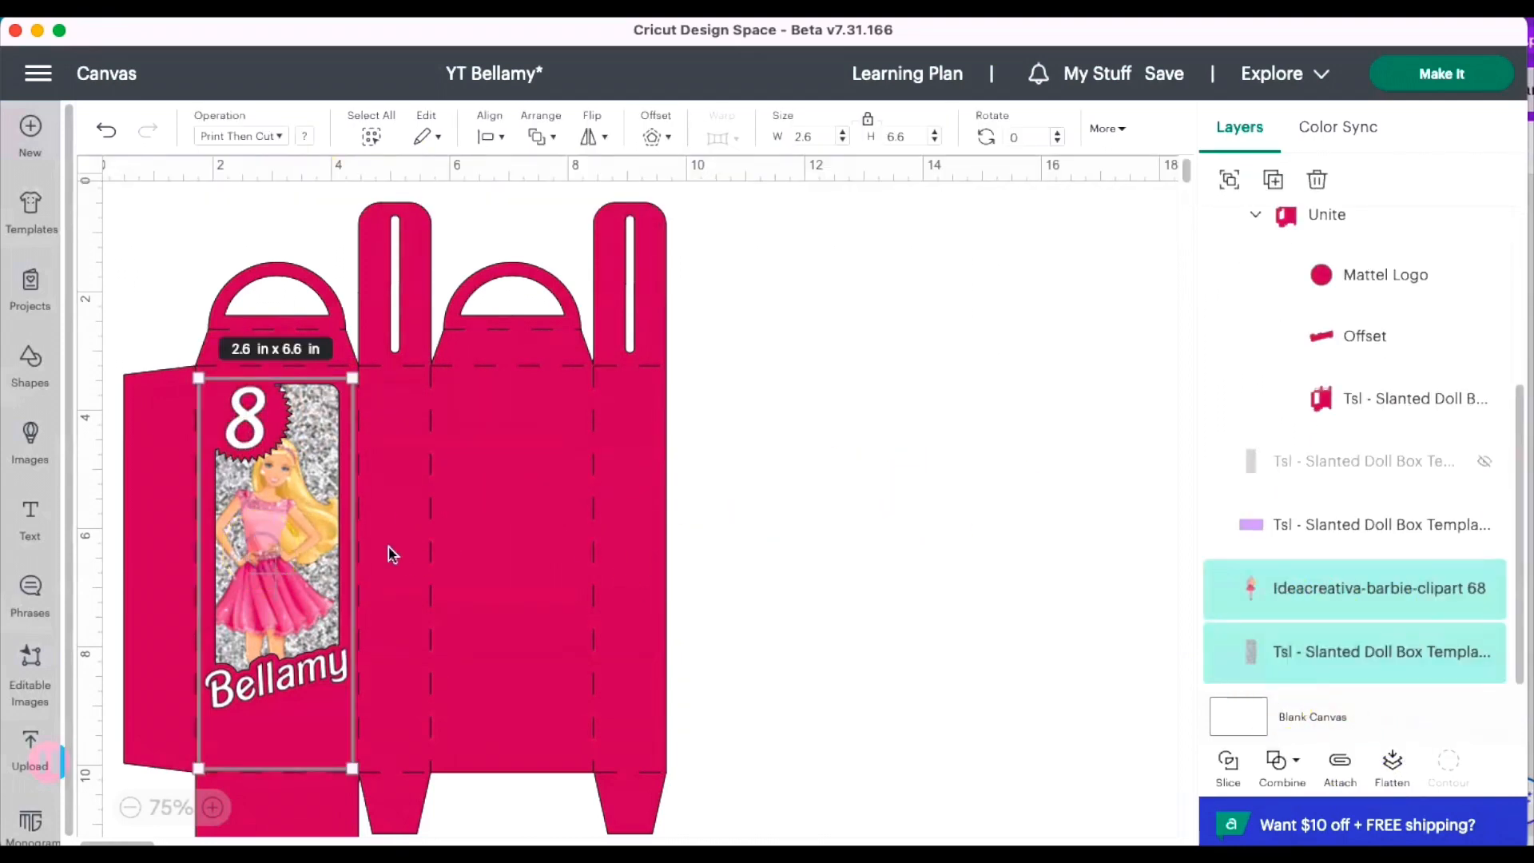
Resize the Barbie clipart to about 2.25 x 5.34 in and flatten it with the glitter backdrop again.
left_click(1366, 586)
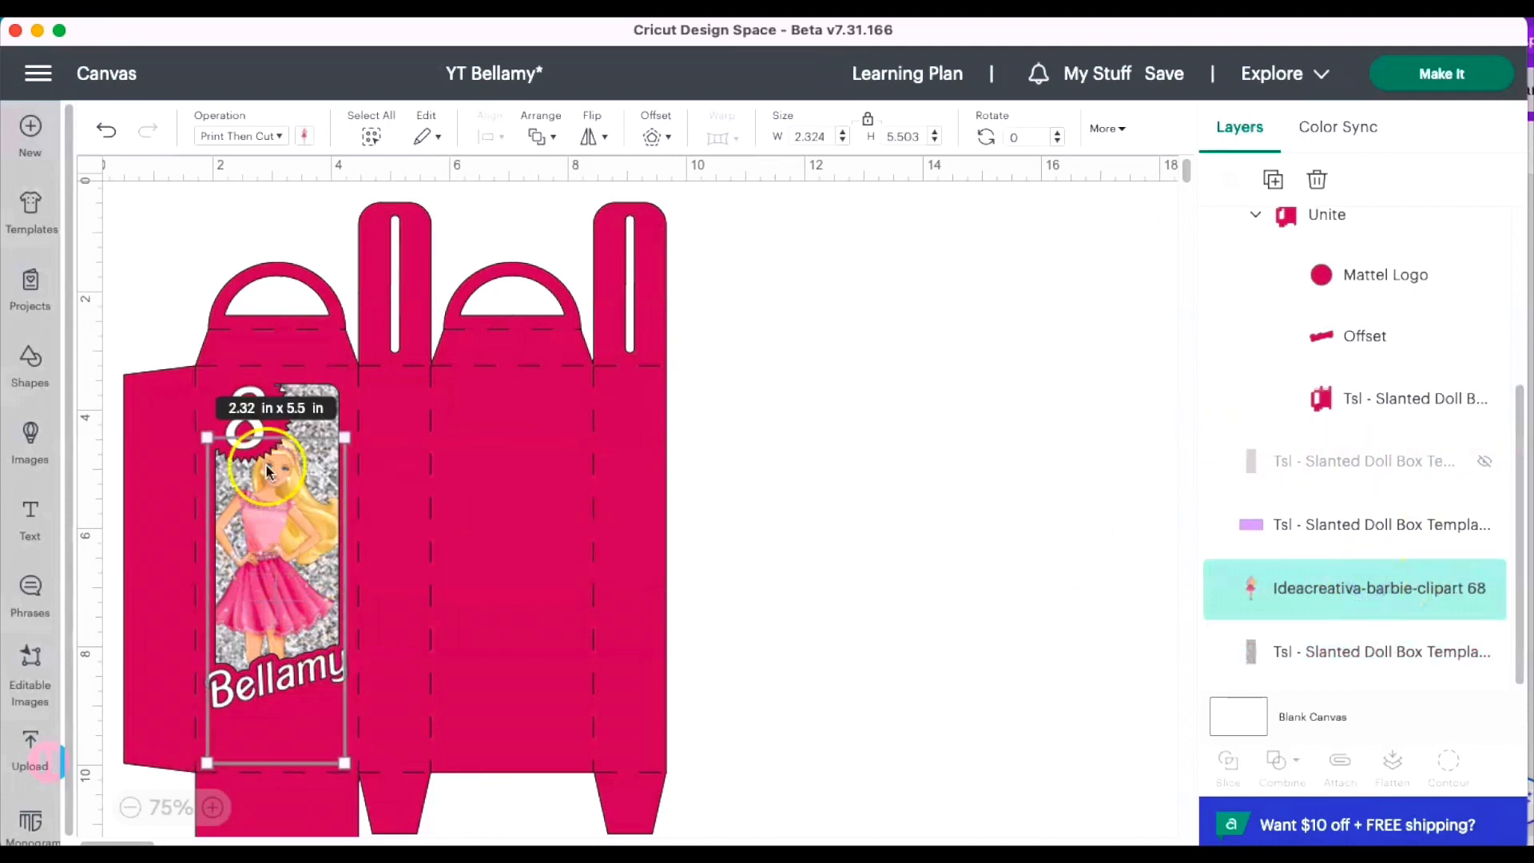
left_click_drag(207, 437, 215, 449)
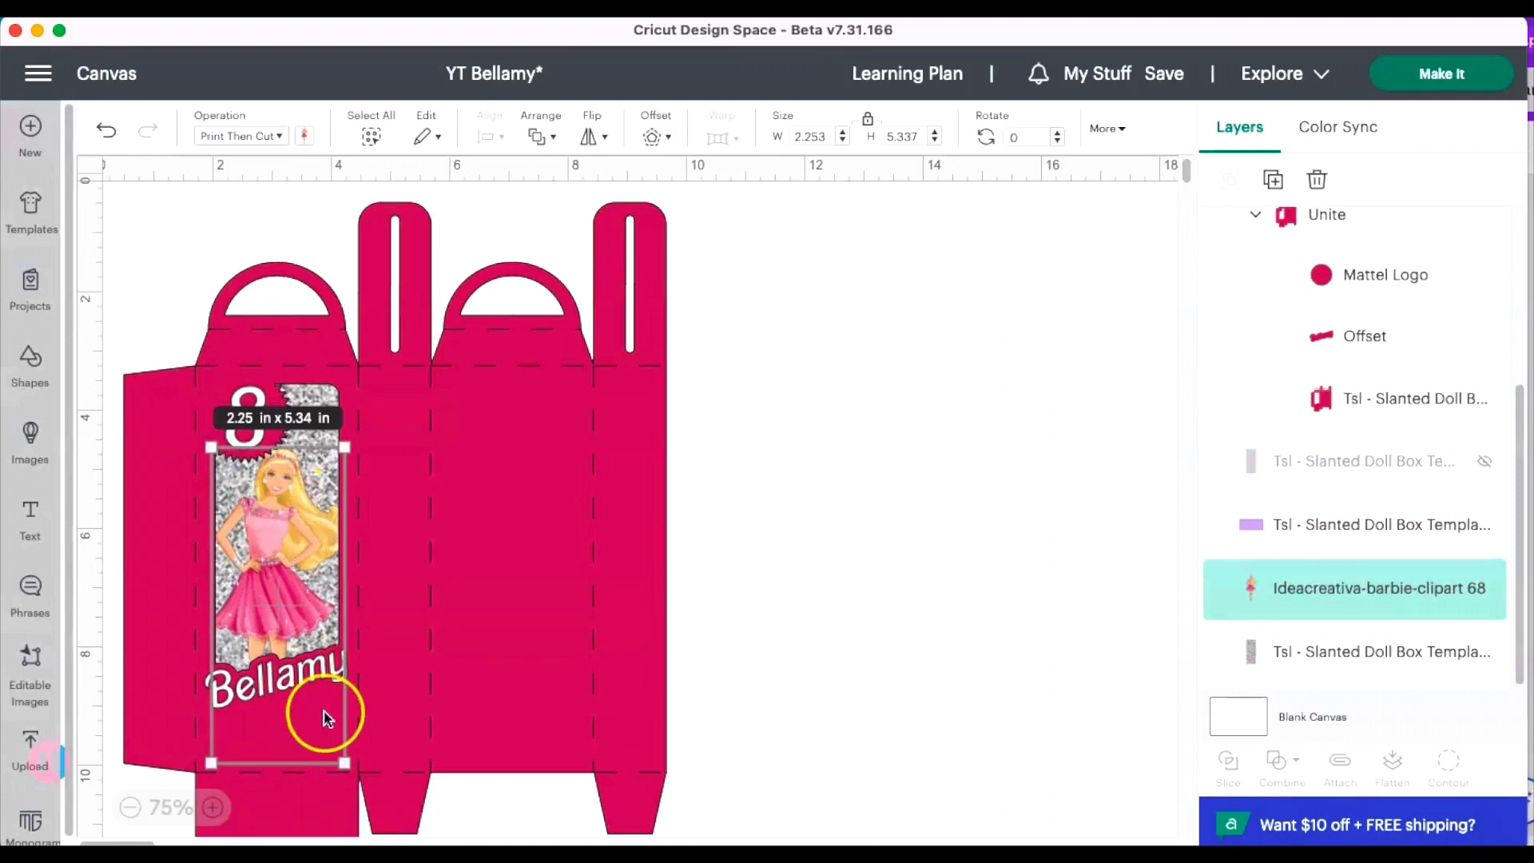
left_click_drag(343, 756, 342, 761)
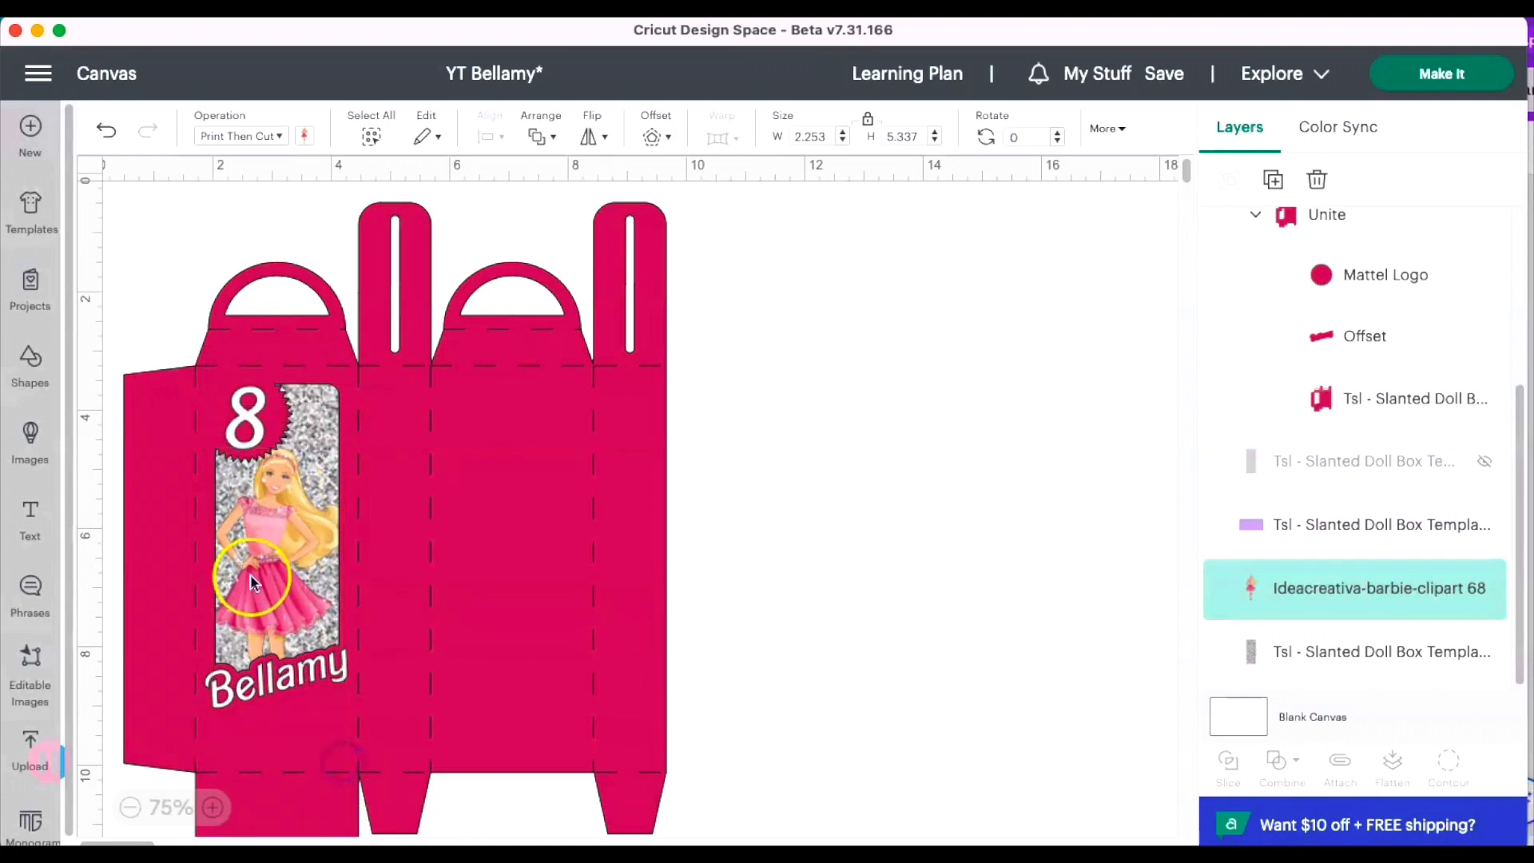
left_click(1358, 643, "shift")
left_click(1382, 765)
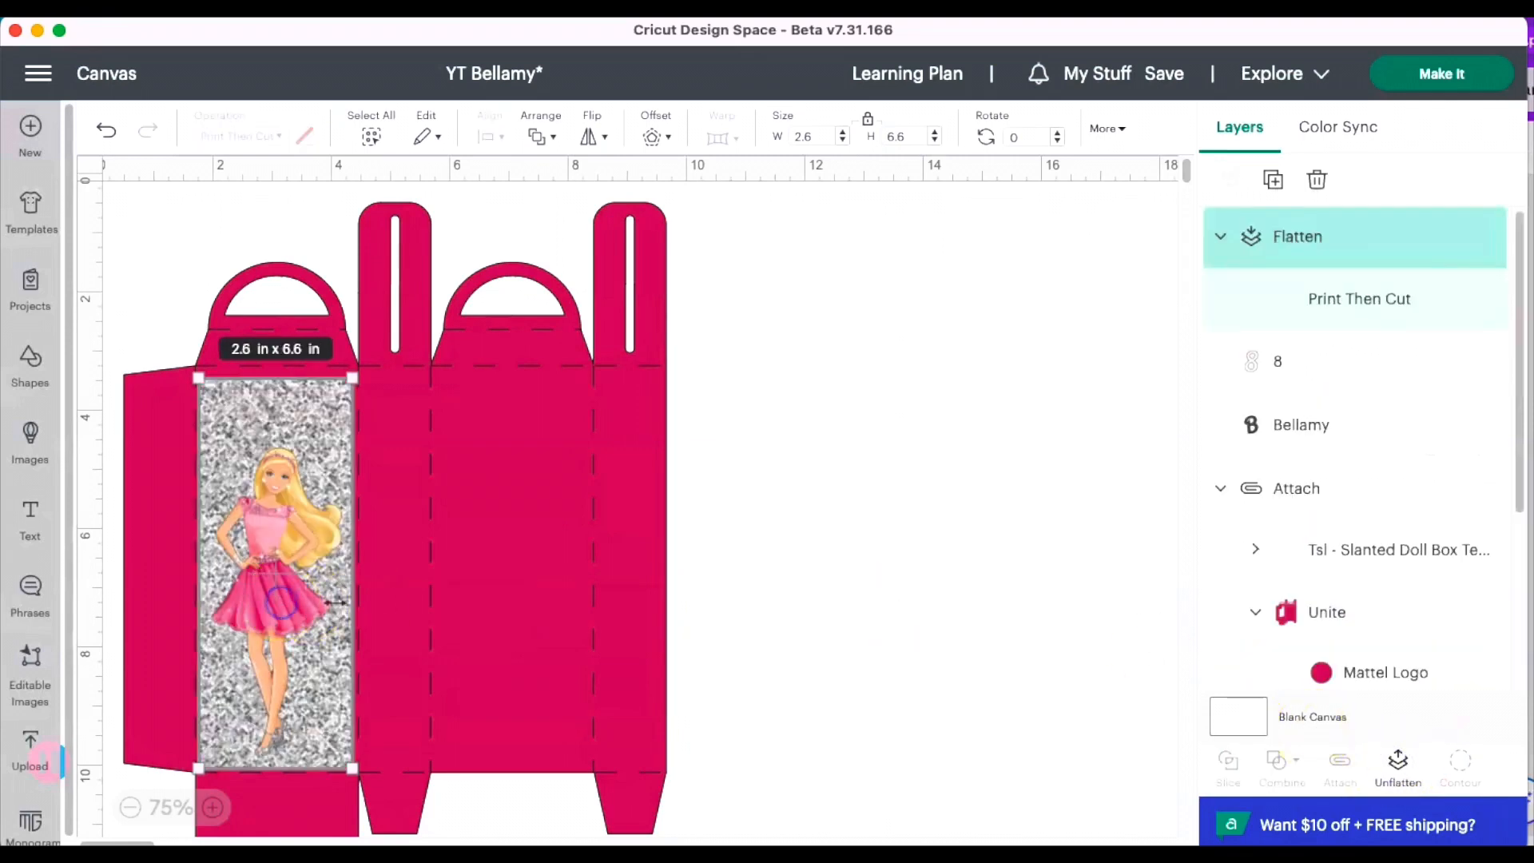
Send the flattened Barbie and glitter backdrop to the back, behind the pink box, name and number.
left_click(544, 137)
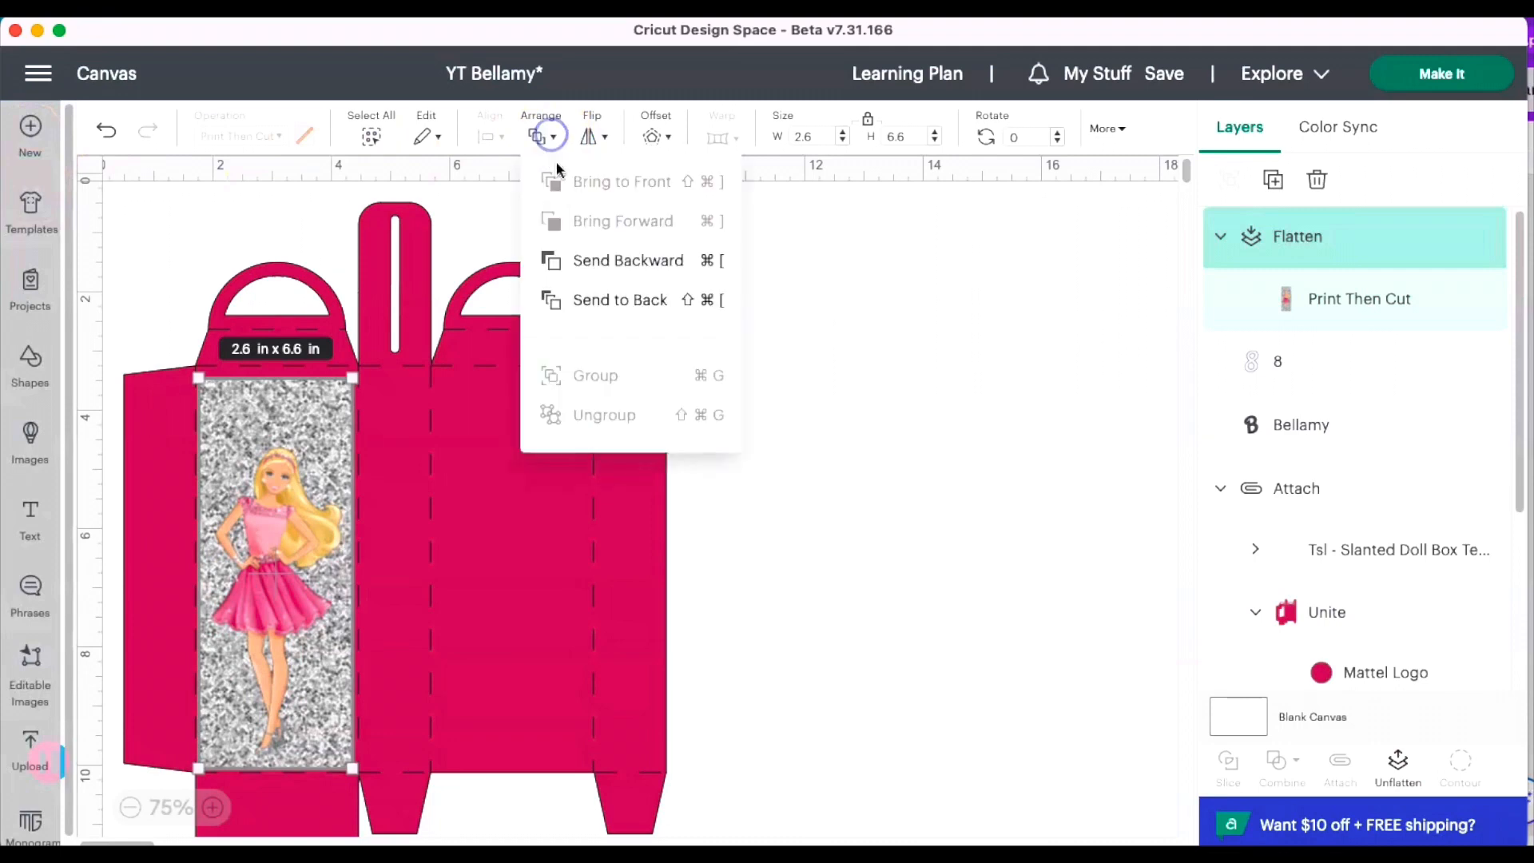
left_click(593, 314)
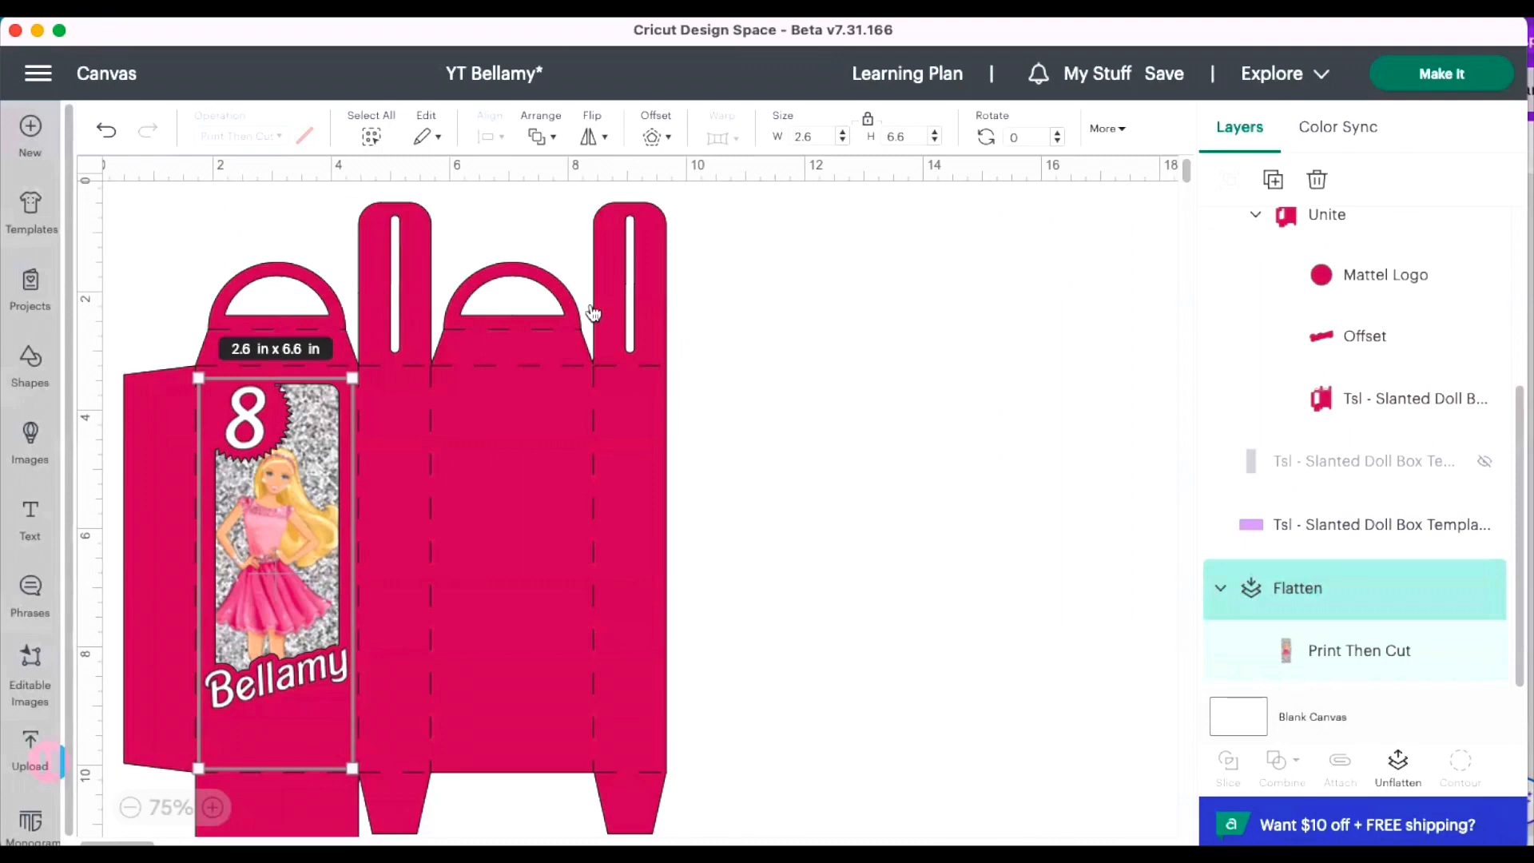
left_click(770, 432)
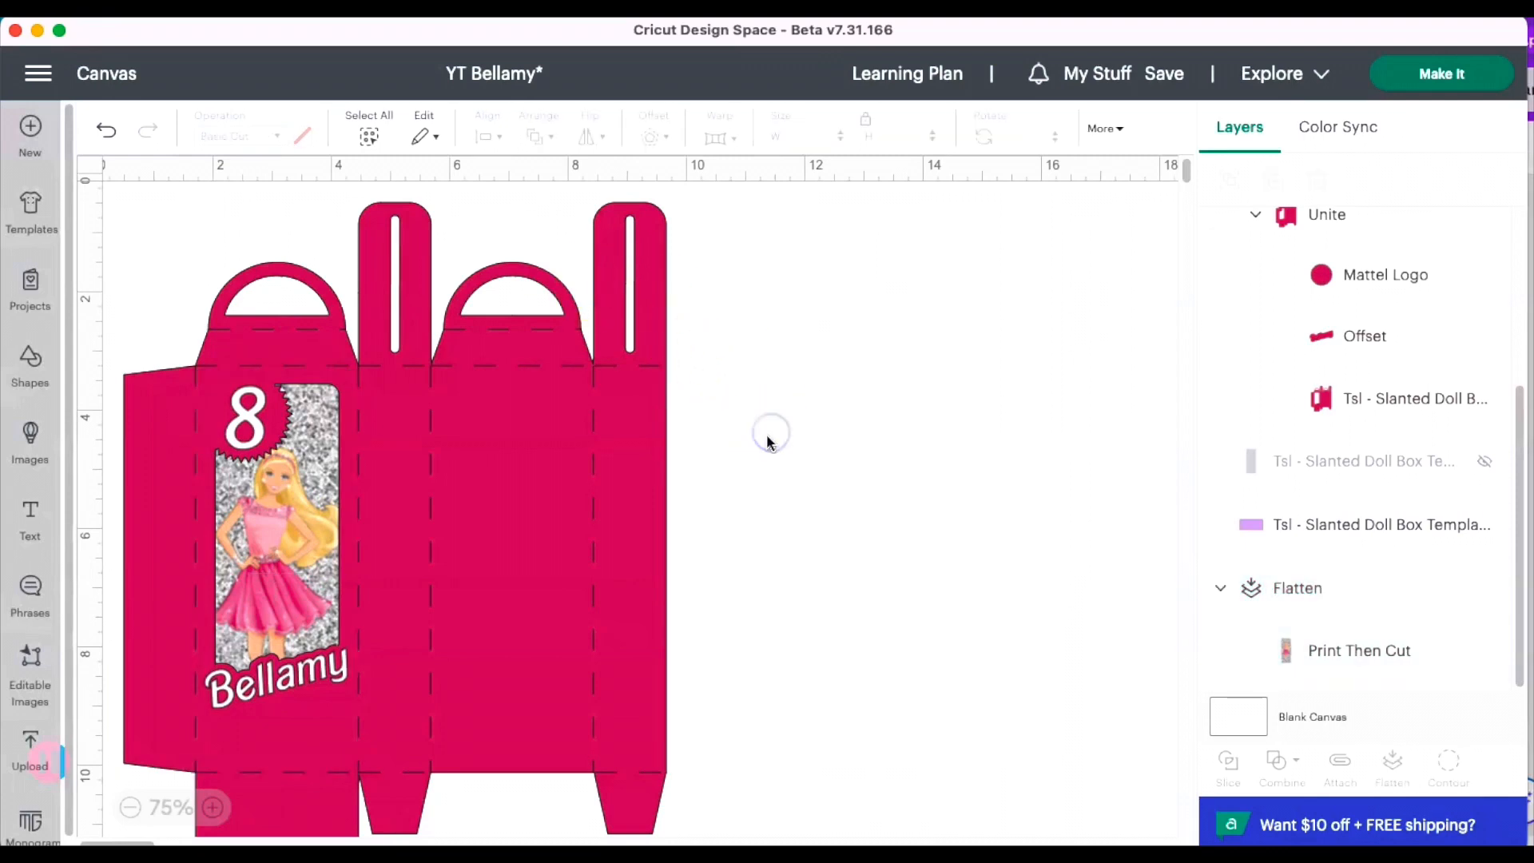
Move the attached pink box clear of the backdrop and lettering, and set its height to 11.50 in.
left_click_drag(757, 509, 455, 209)
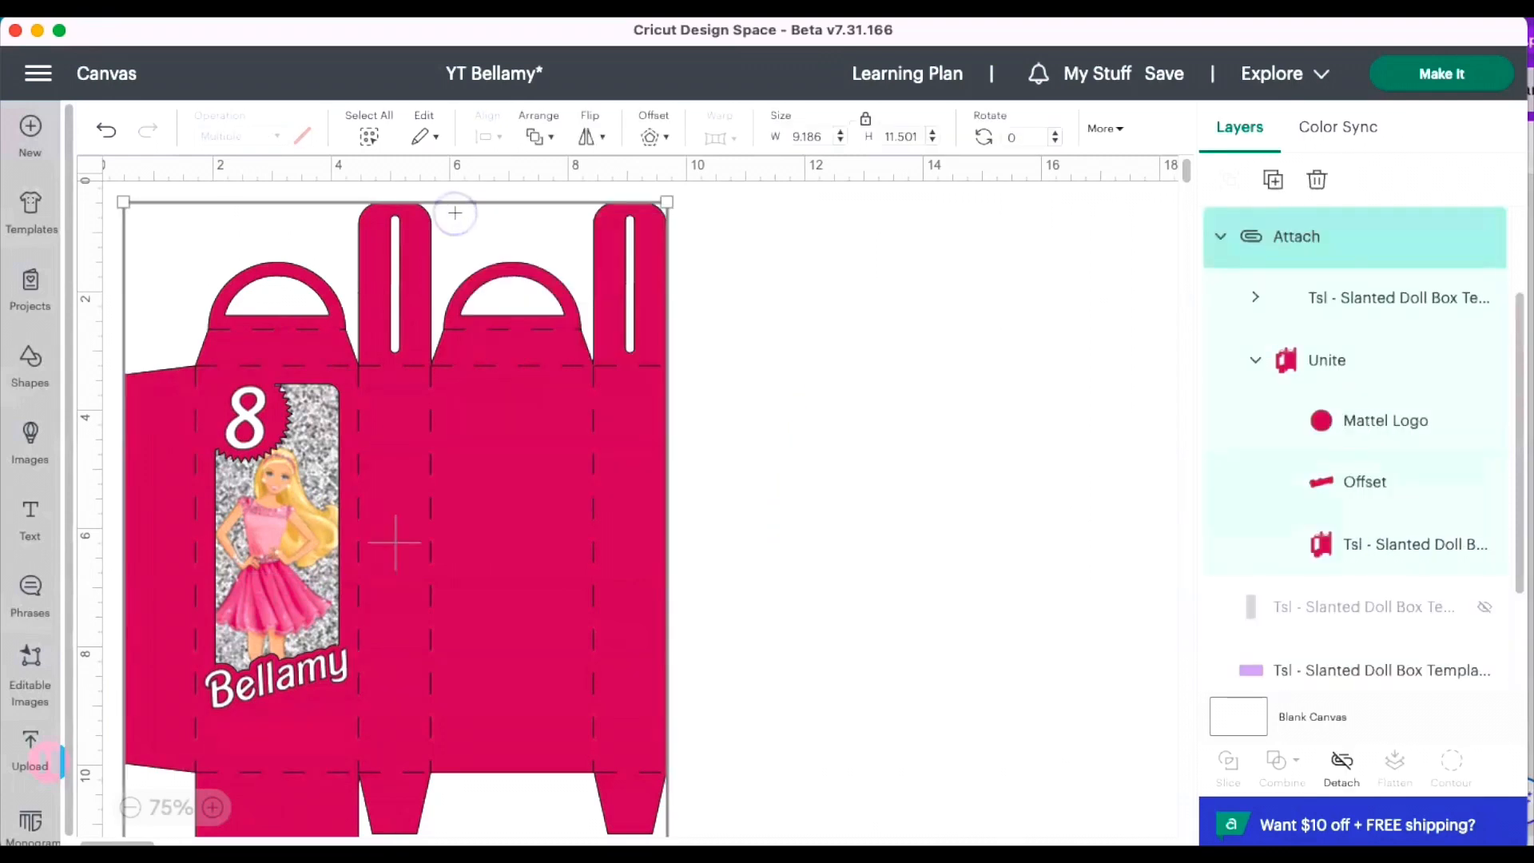
left_click_drag(391, 493, 687, 444)
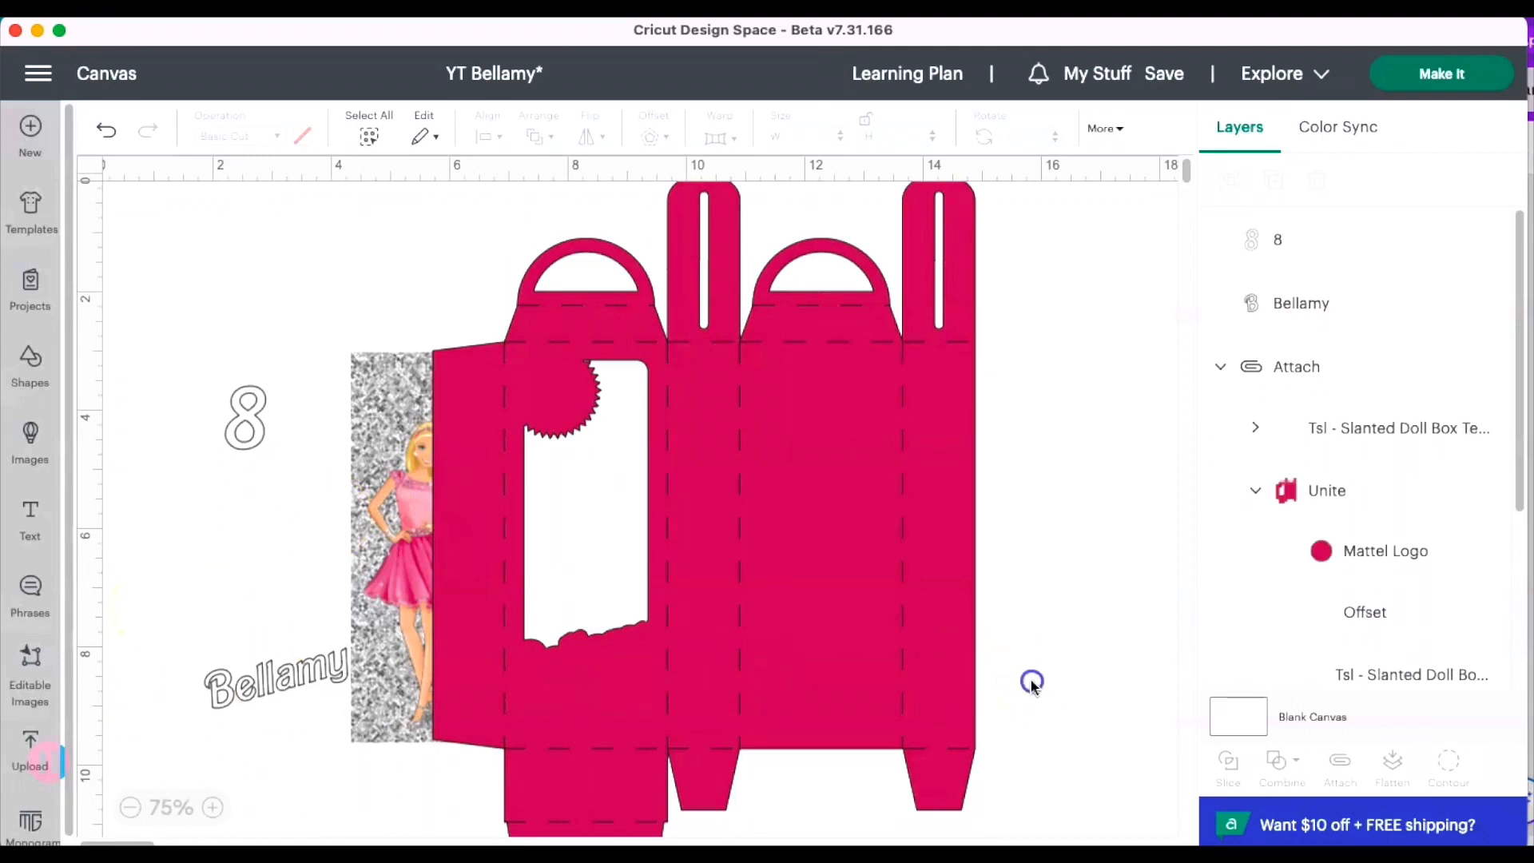
left_click_drag(1031, 681, 785, 560)
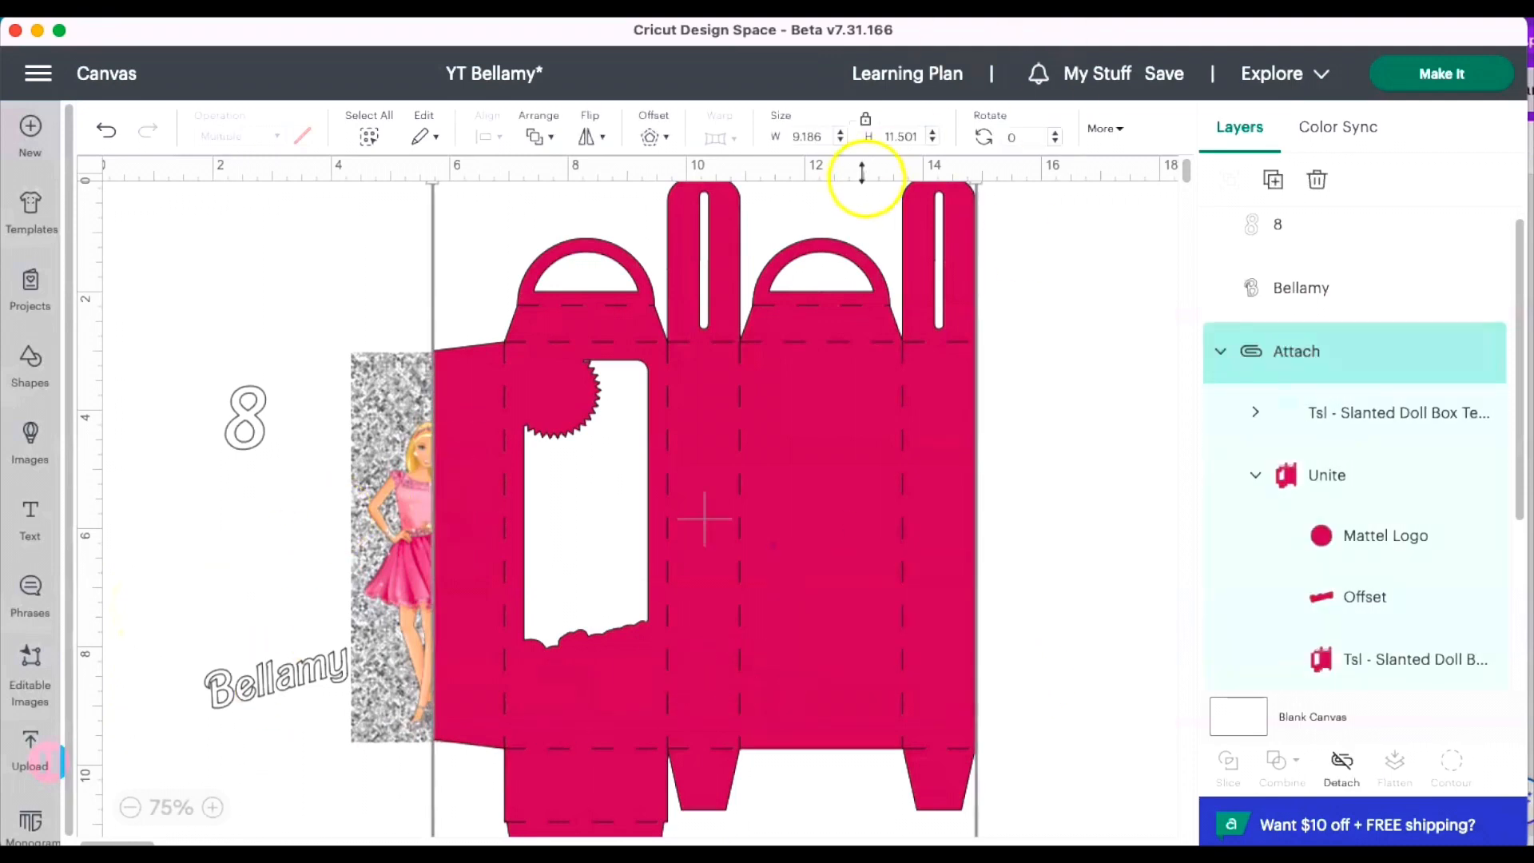
left_click(918, 133)
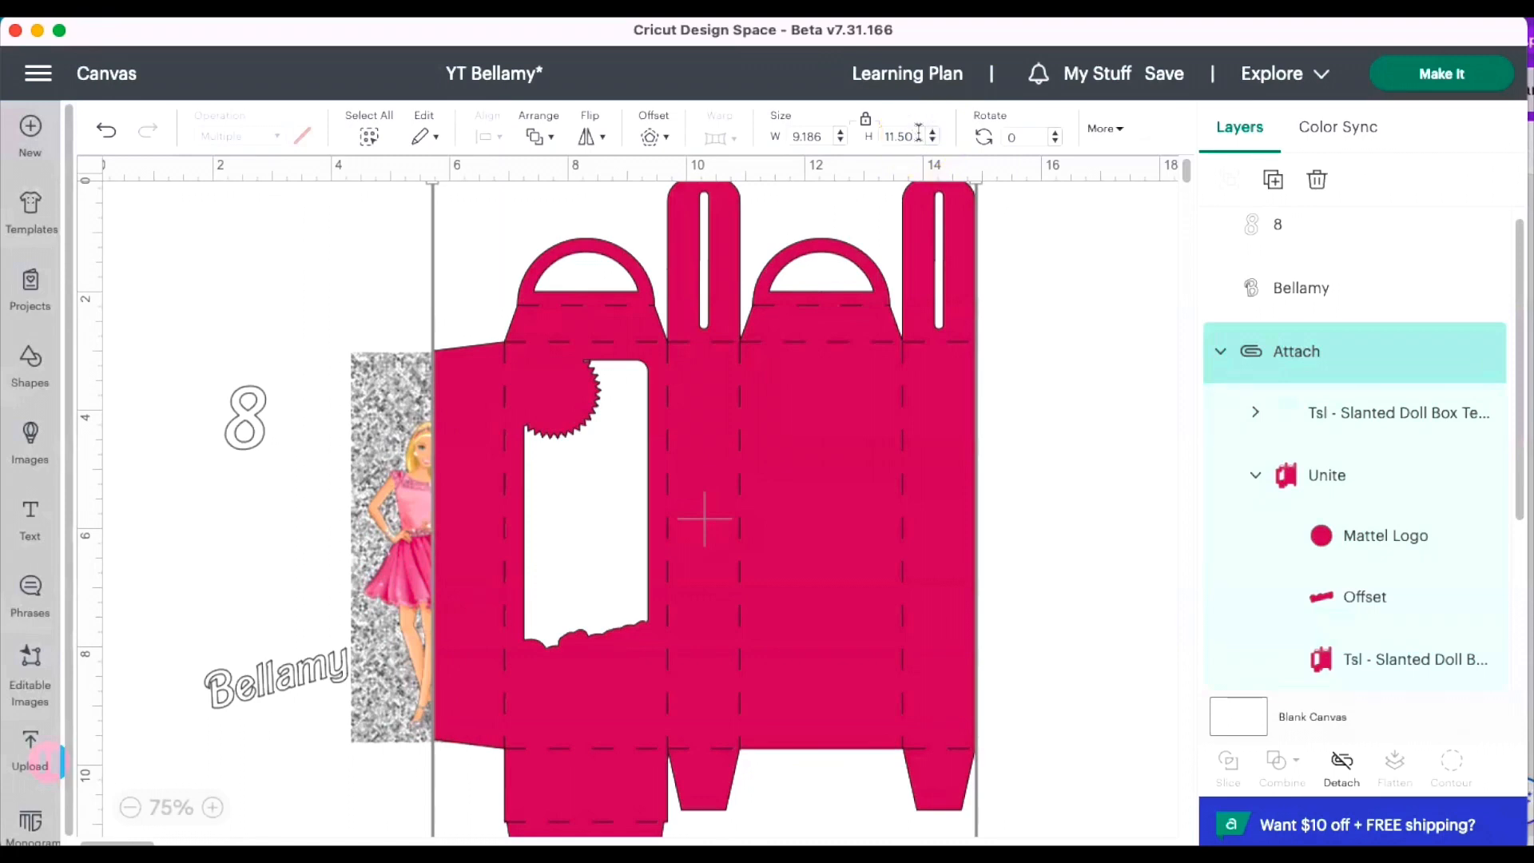
left_click(939, 367)
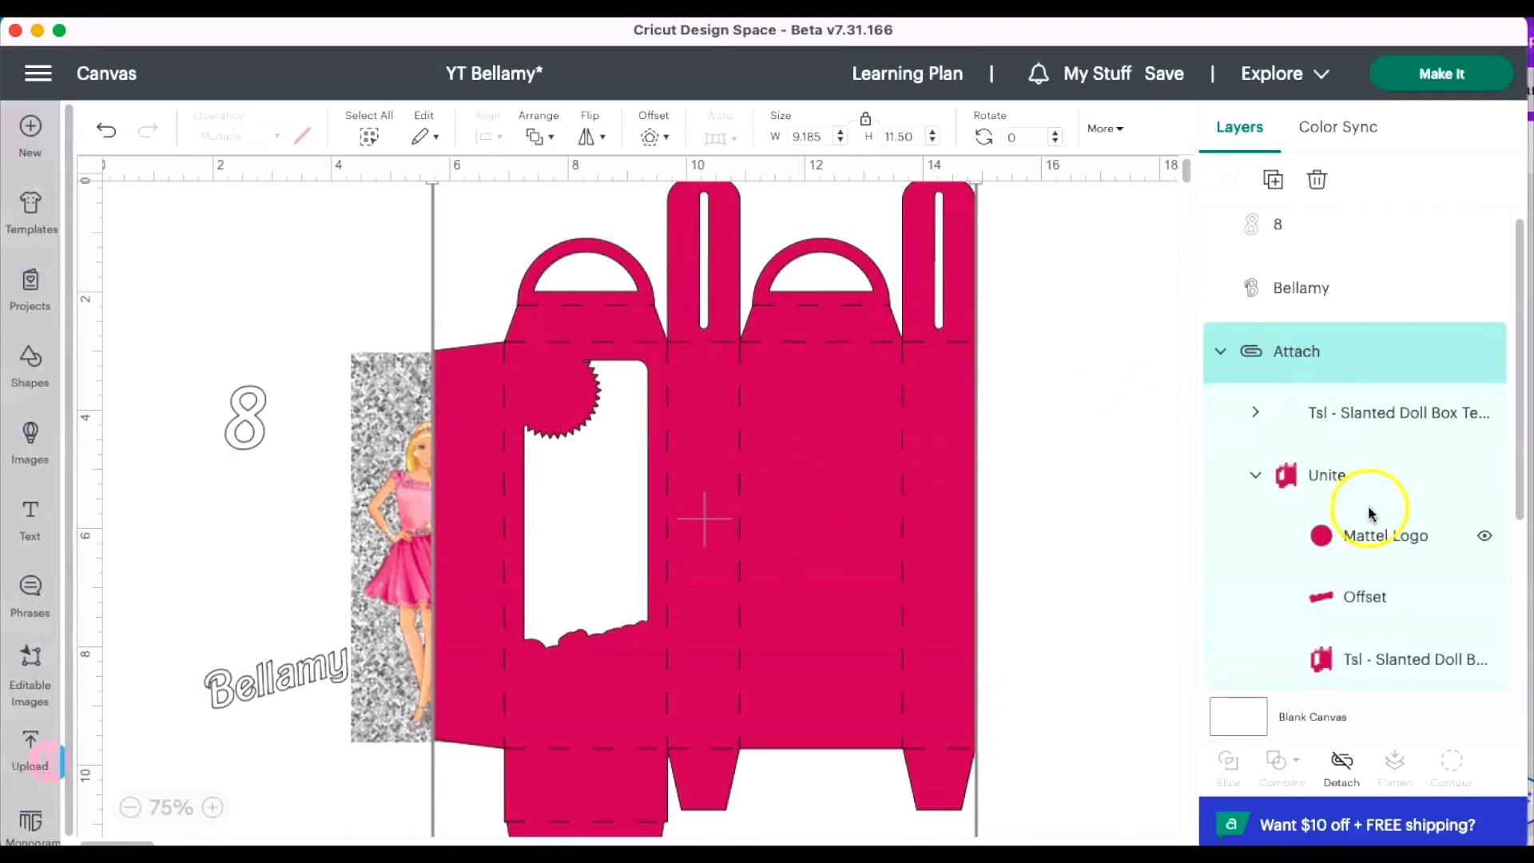
Recolour the small lilac 2.6 x 1.2 in template rectangle to the same pink as the box.
left_click_drag(1512, 355, 1512, 558)
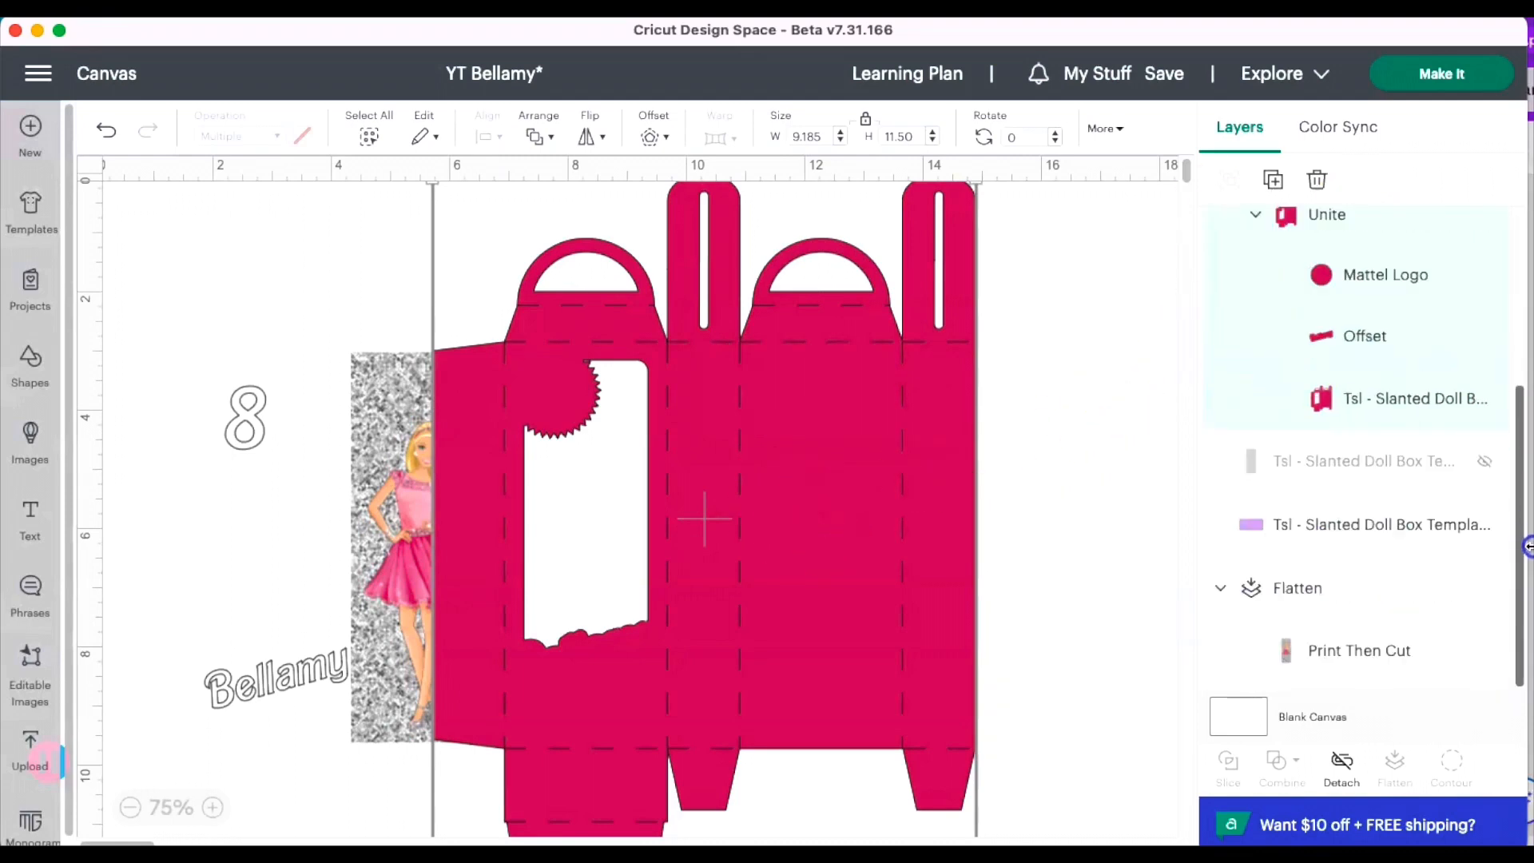
left_click(1406, 544)
scroll(308, 314, "down", 5)
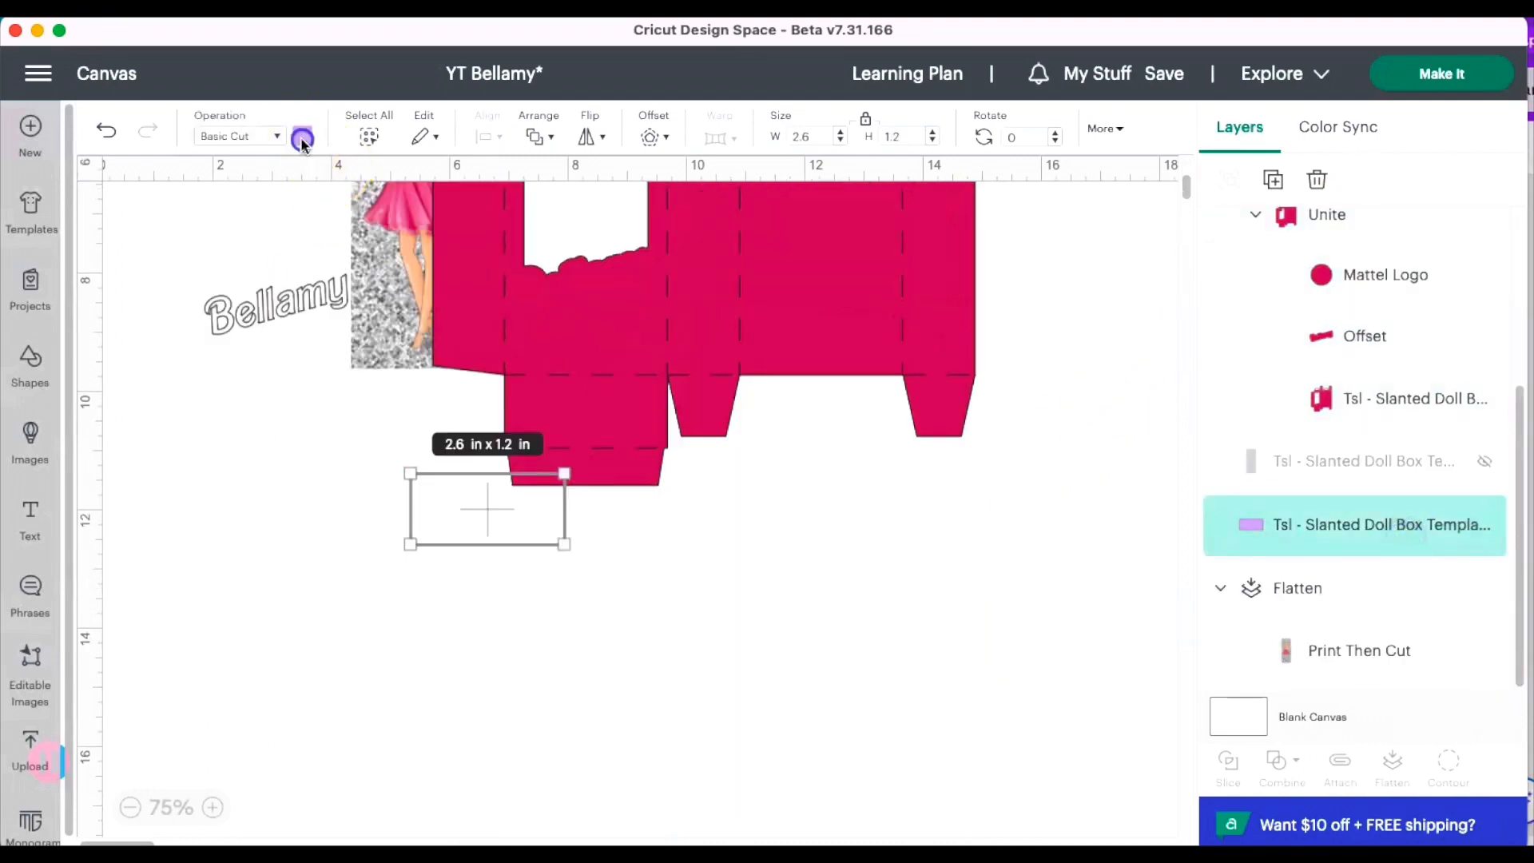
left_click(302, 139)
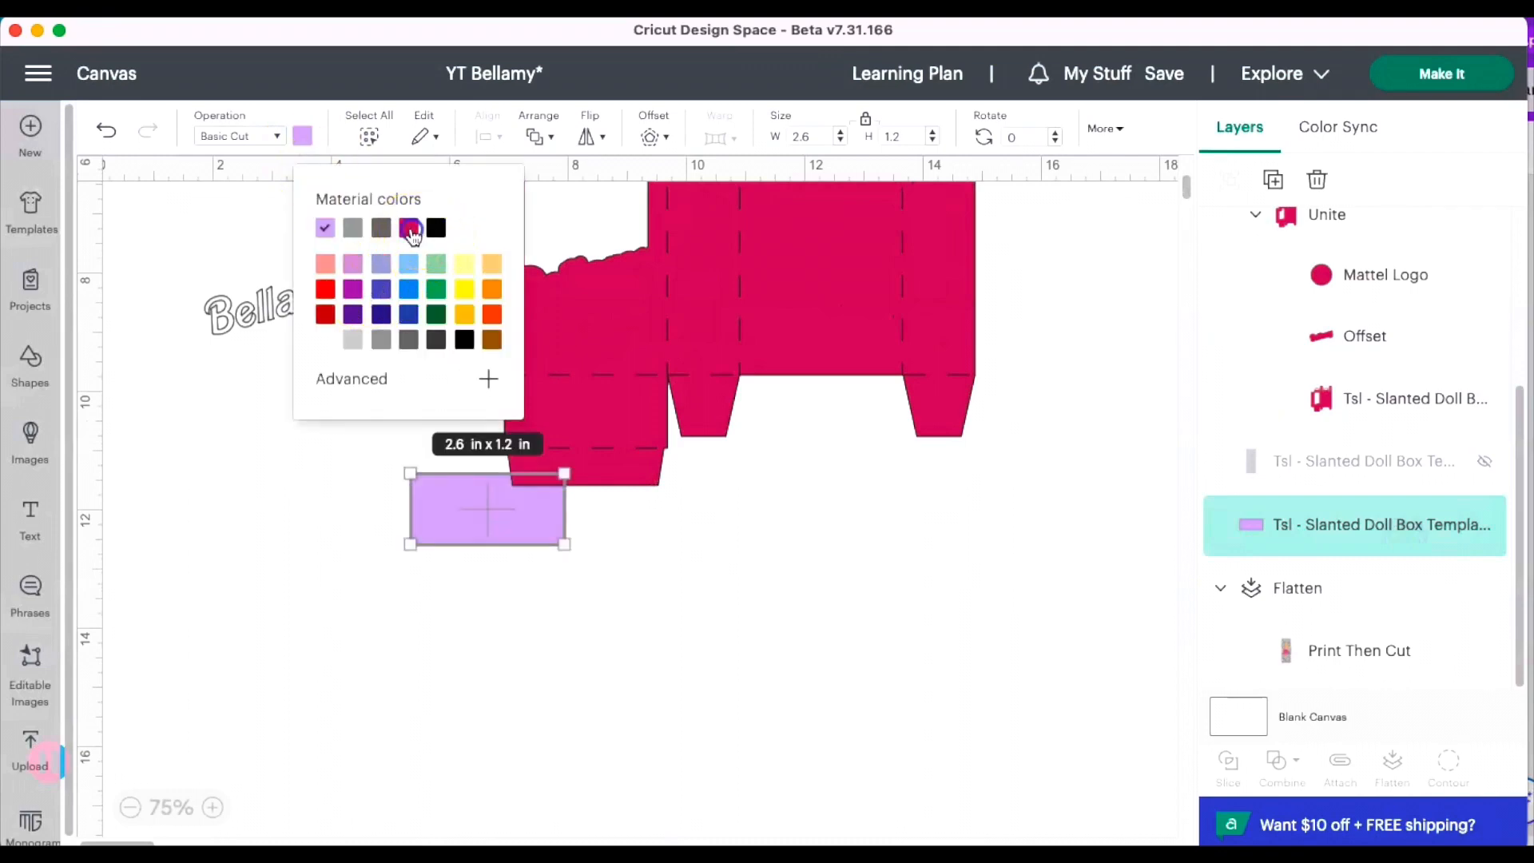
left_click(380, 228)
left_click(894, 581)
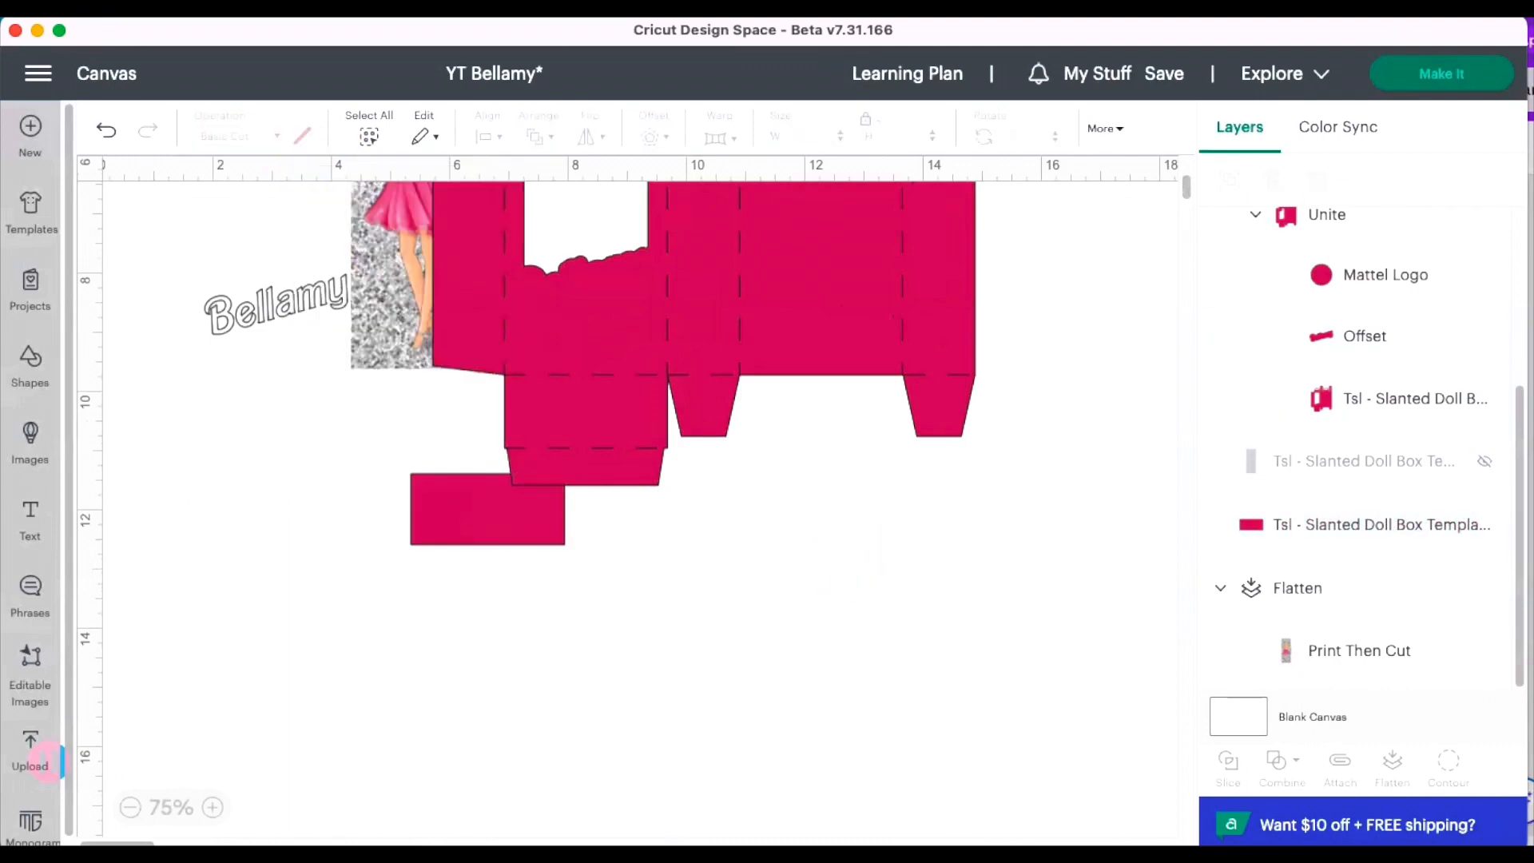
Prepare the project for making, set the project copies to 2 and apply, and review the mats.
left_click(1438, 73)
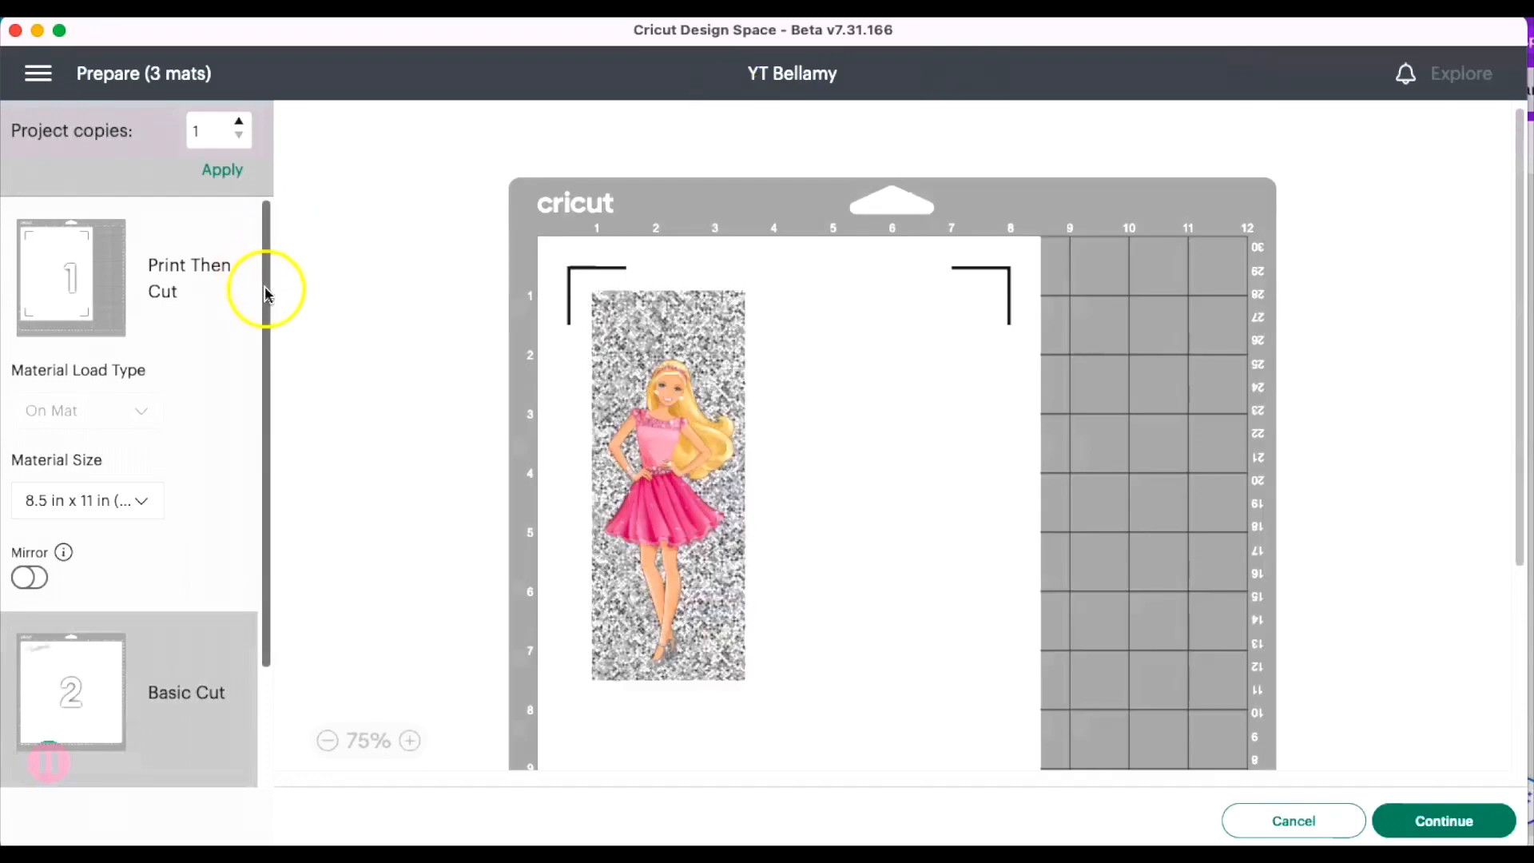
left_click(237, 122)
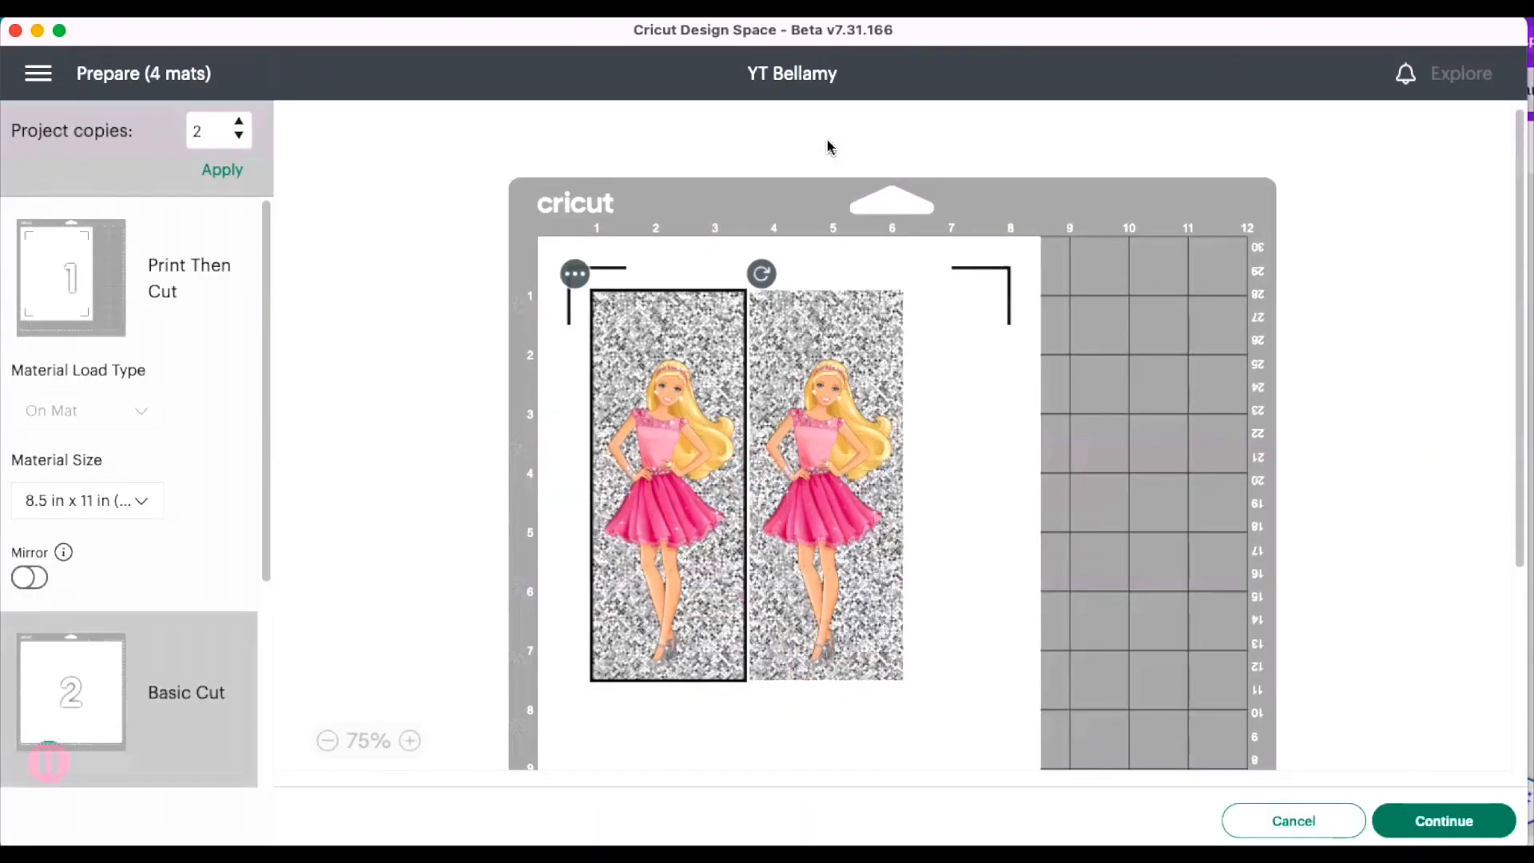
left_click(964, 272)
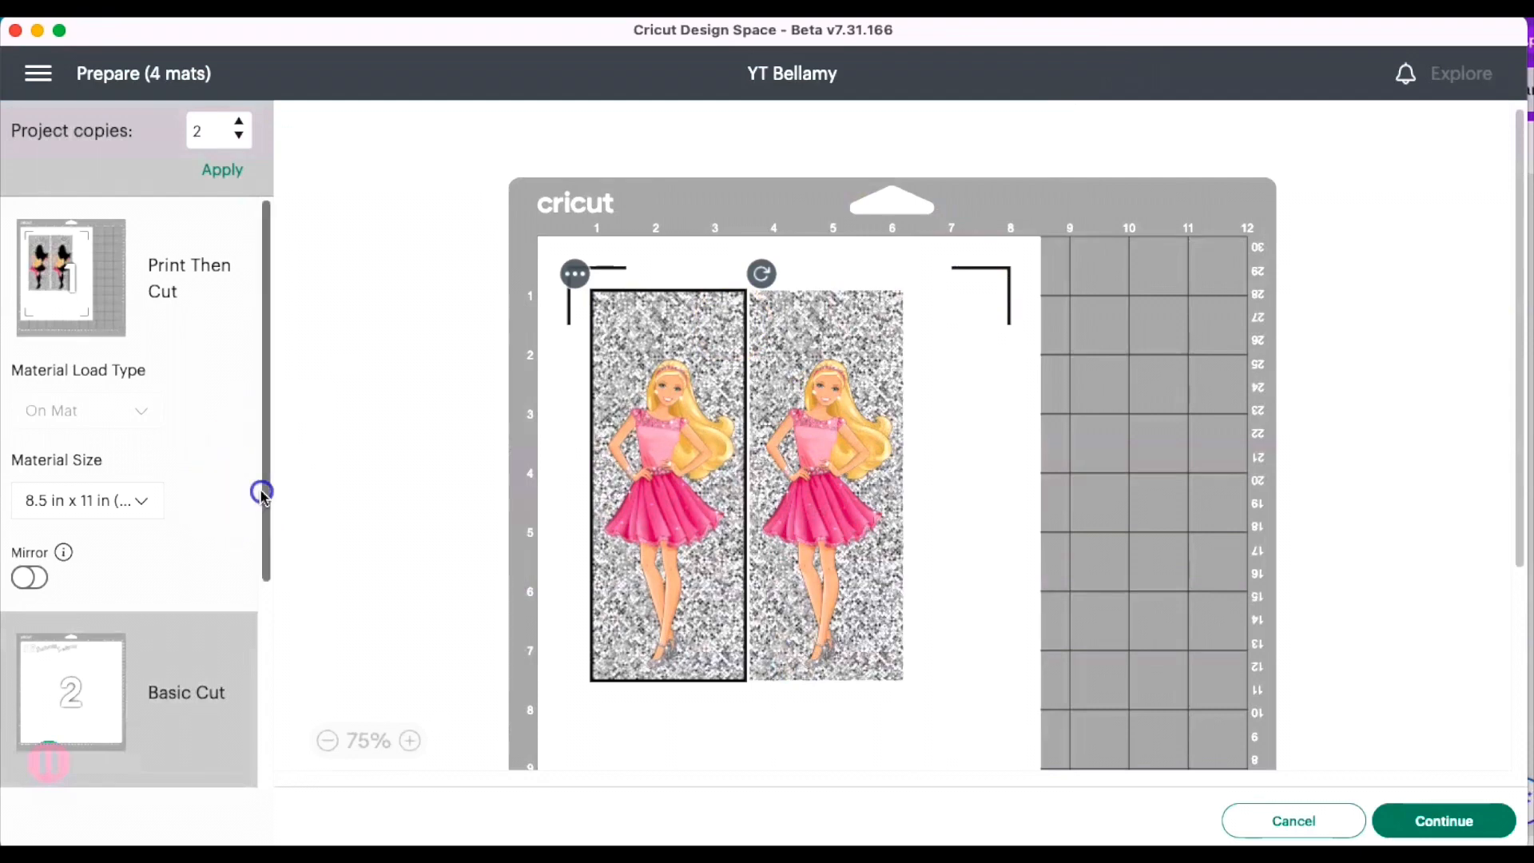
left_click_drag(263, 489, 271, 703)
Continue to the make stage and connect the Explore Air 2 machine over Bluetooth.
left_click(1432, 823)
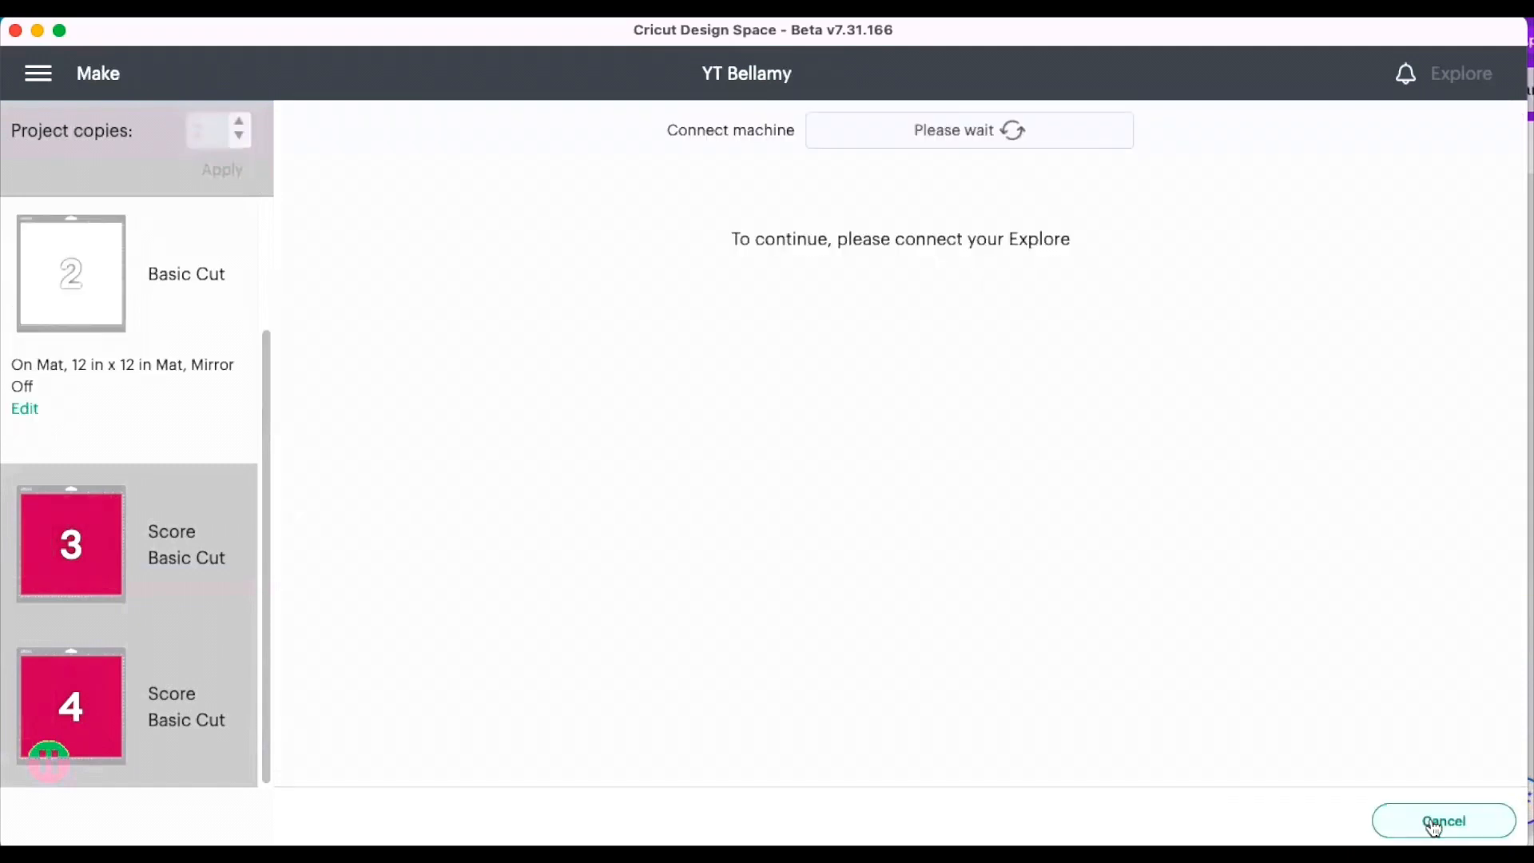
left_click(956, 130)
left_click(955, 172)
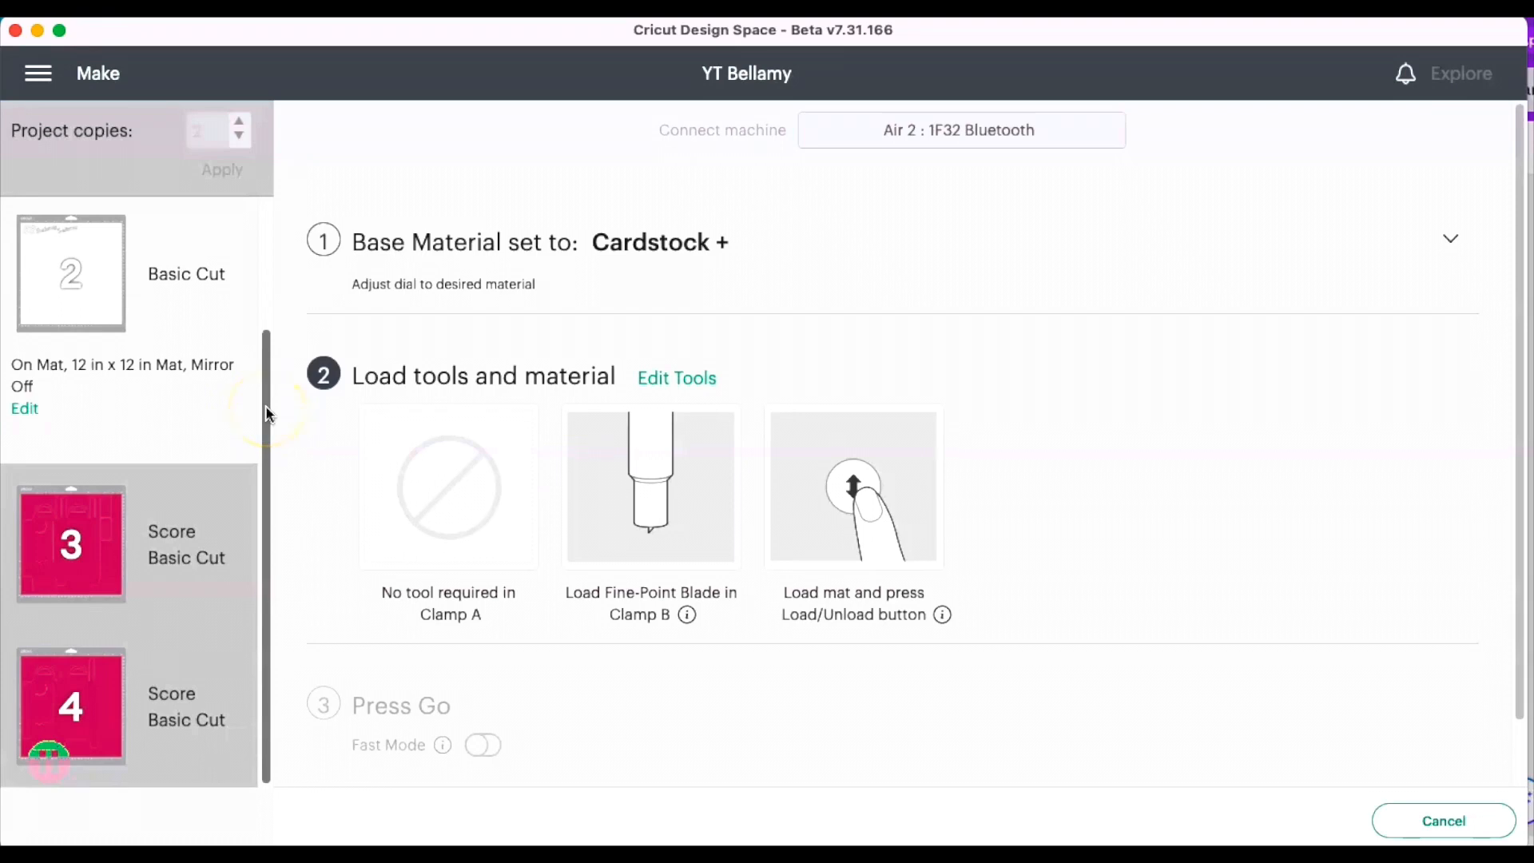
Open the Print Then Cut mat and print one copy with bleed on the HP ENVY Photo 7800 series.
mouse_move(78, 248)
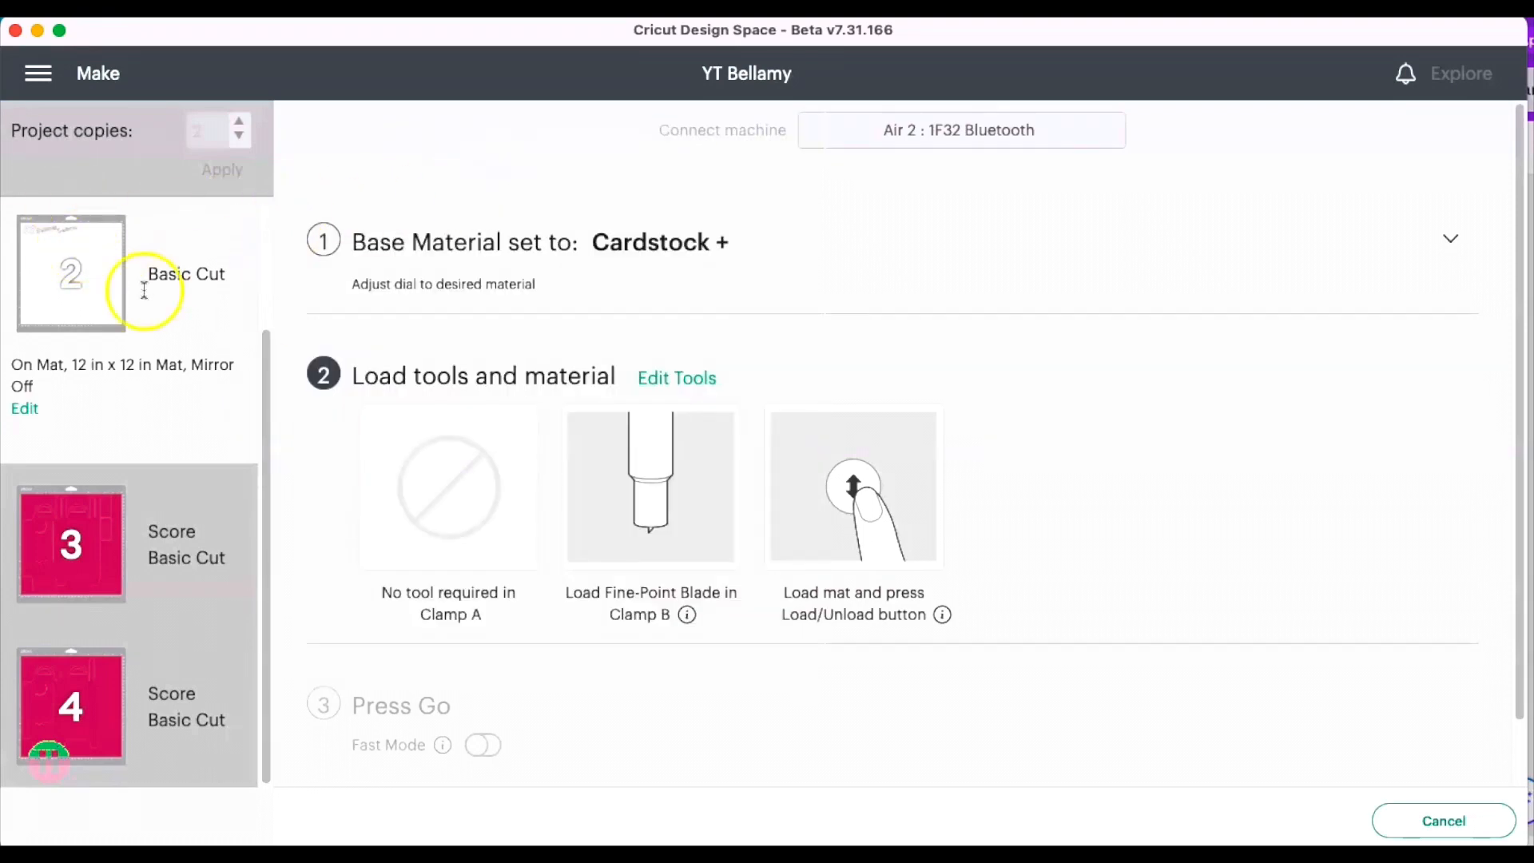
left_click_drag(264, 337, 248, 194)
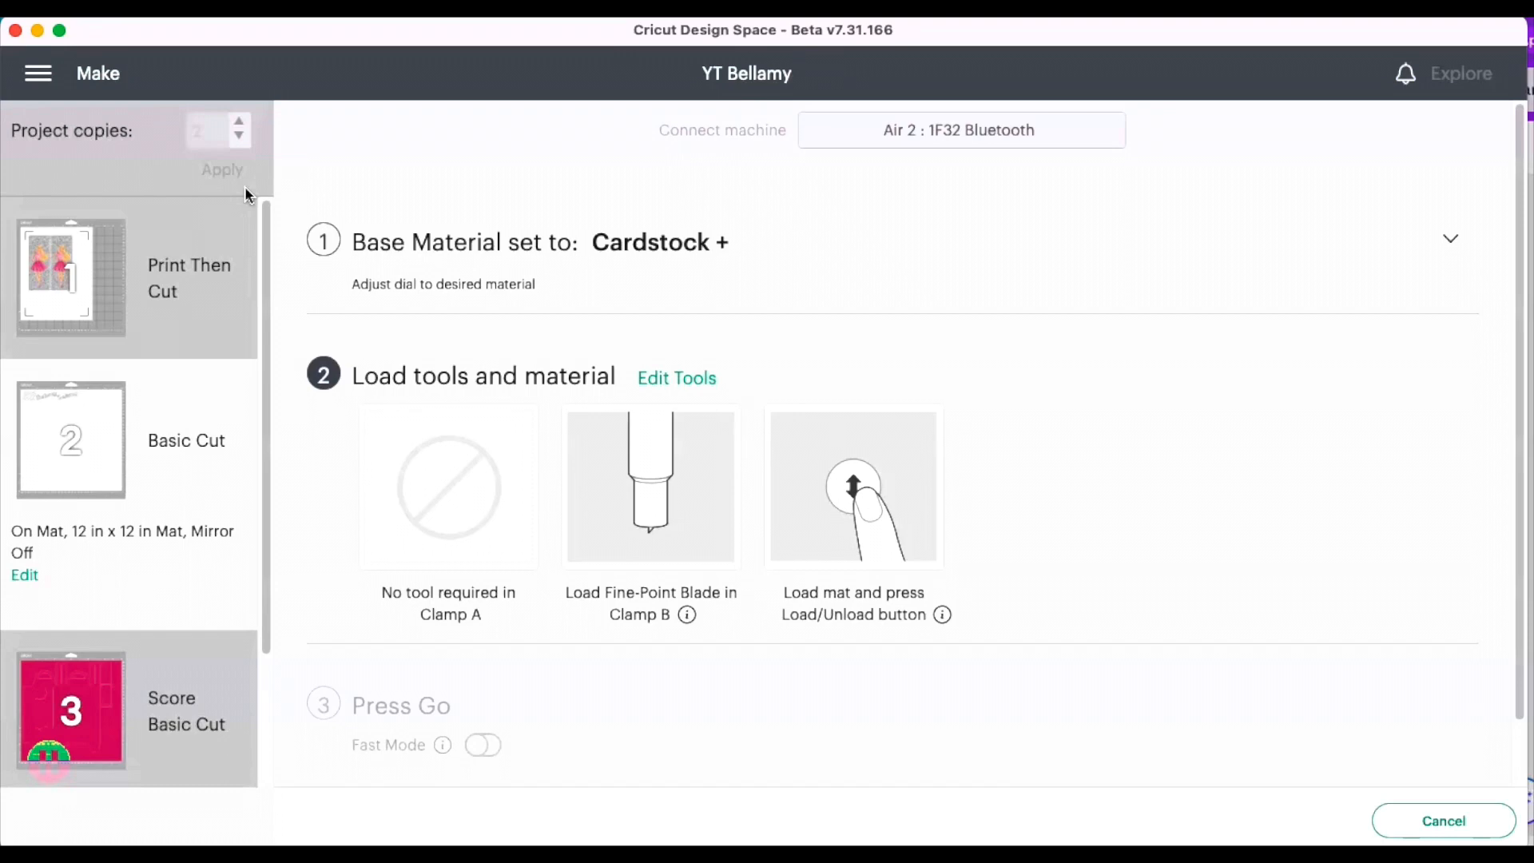
left_click(109, 290)
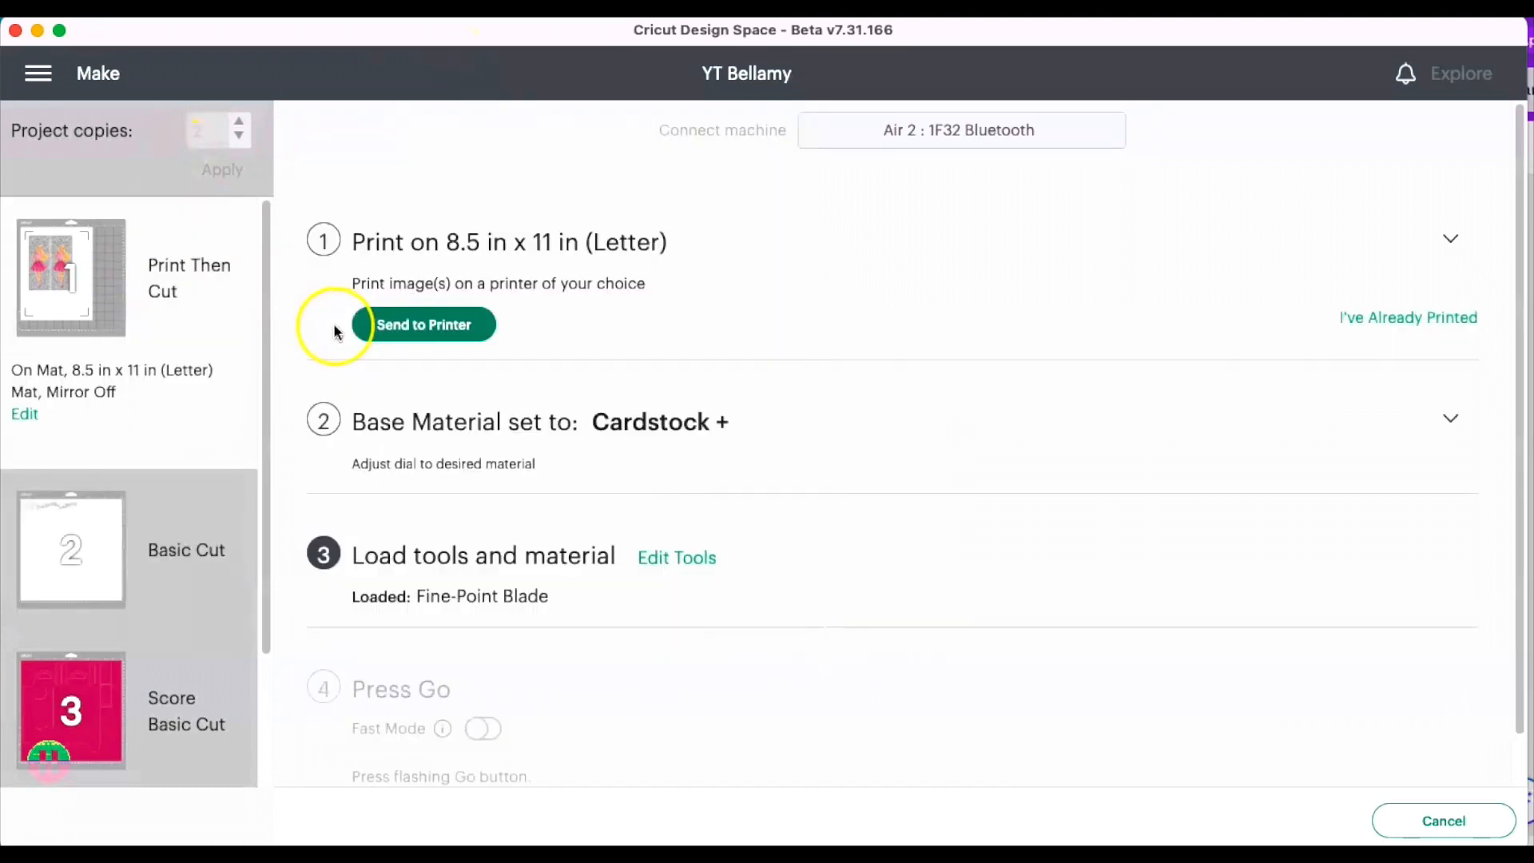
left_click(441, 328)
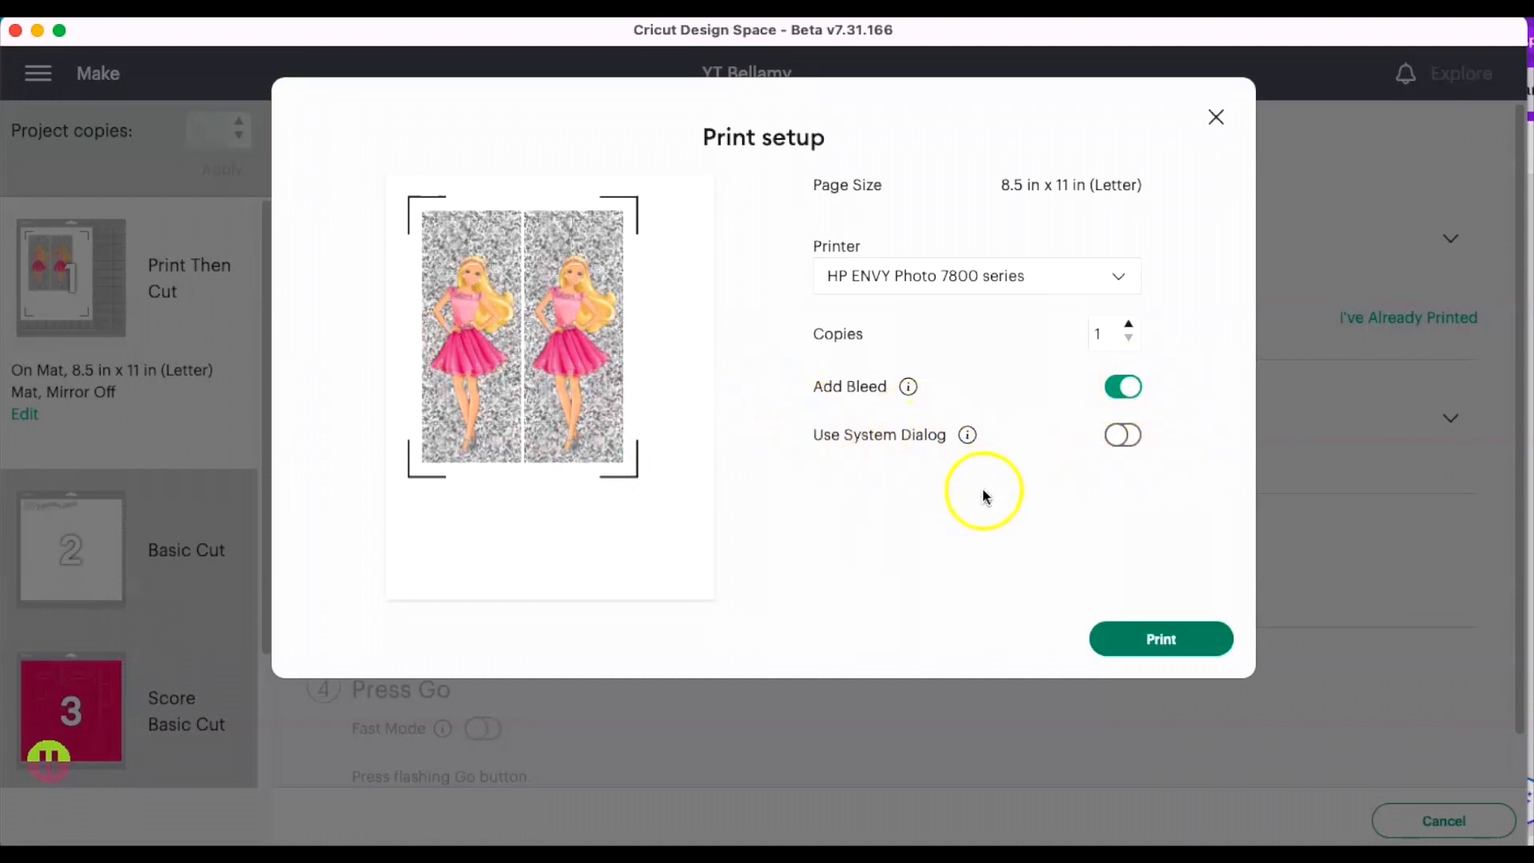
left_click(1134, 645)
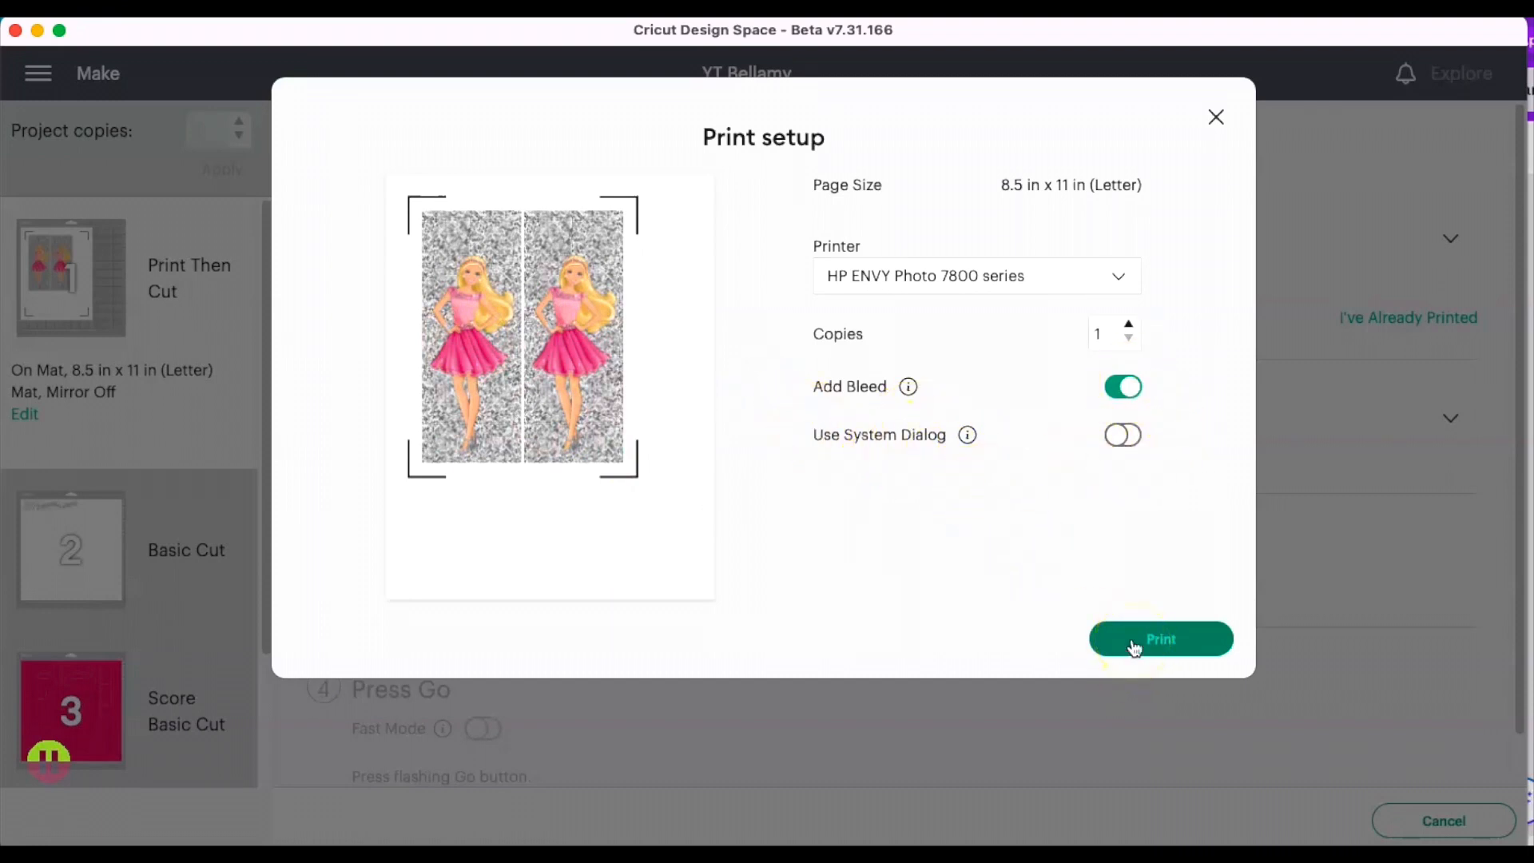